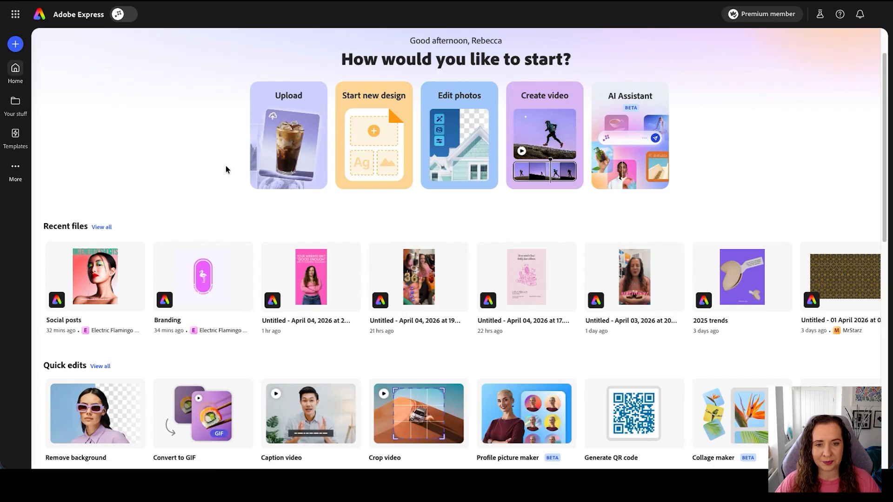
Step: Open the full list of quick actions, look through it from the profile picture maker to the generative AI tools, and close it
scroll(224, 166, "down", 1)
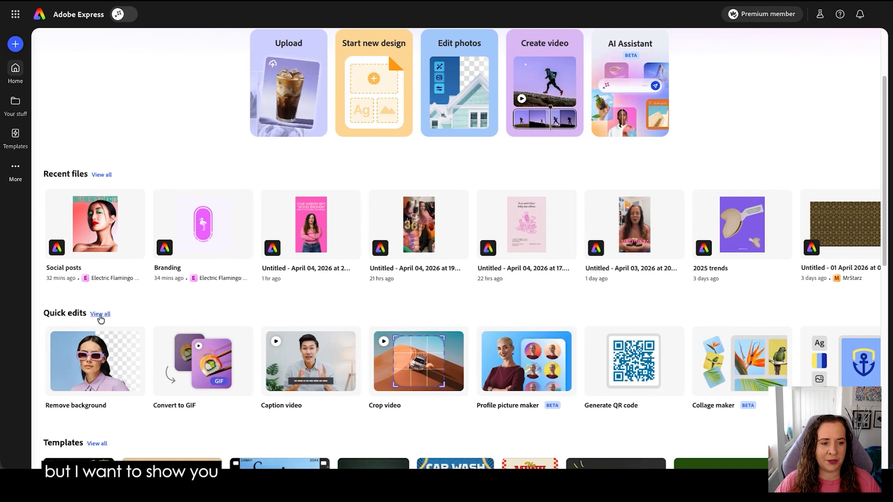
left_click(101, 316)
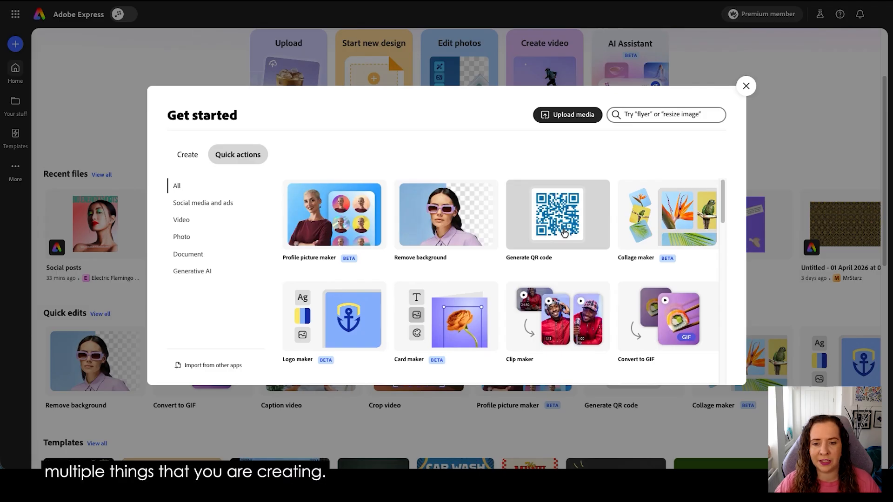
scroll(564, 233, "down", 3)
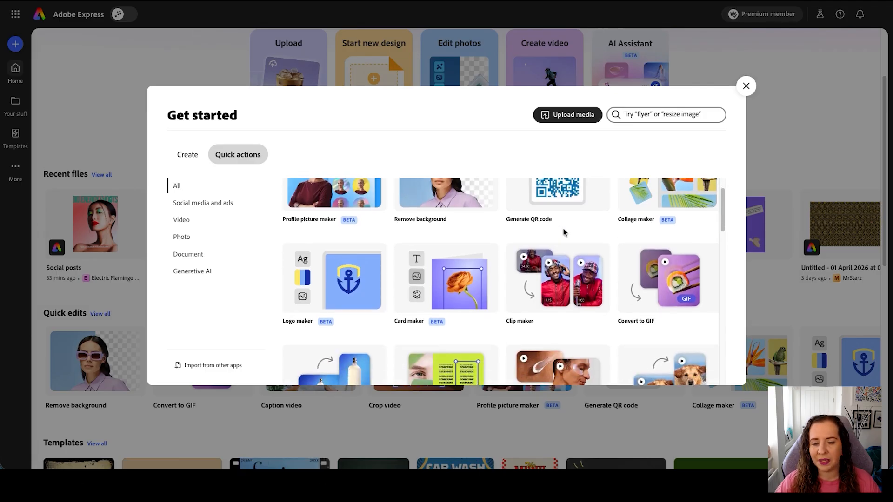
scroll(564, 233, "down", 2)
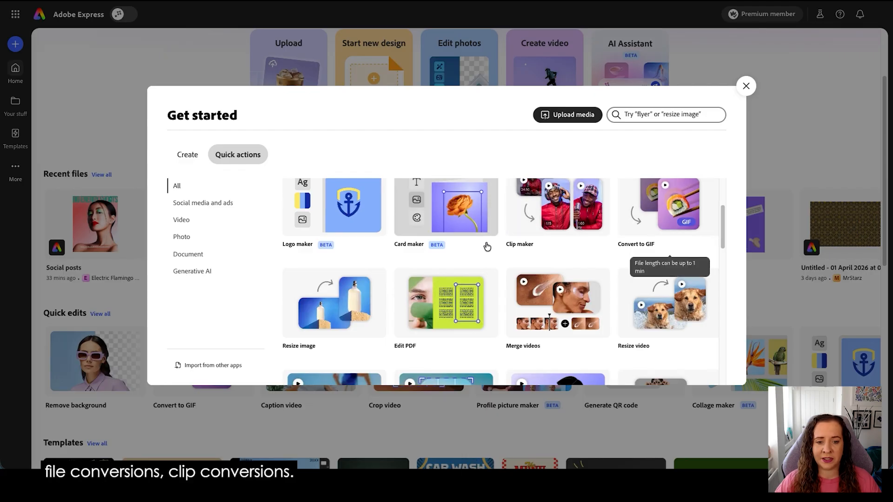
scroll(486, 245, "down", 3)
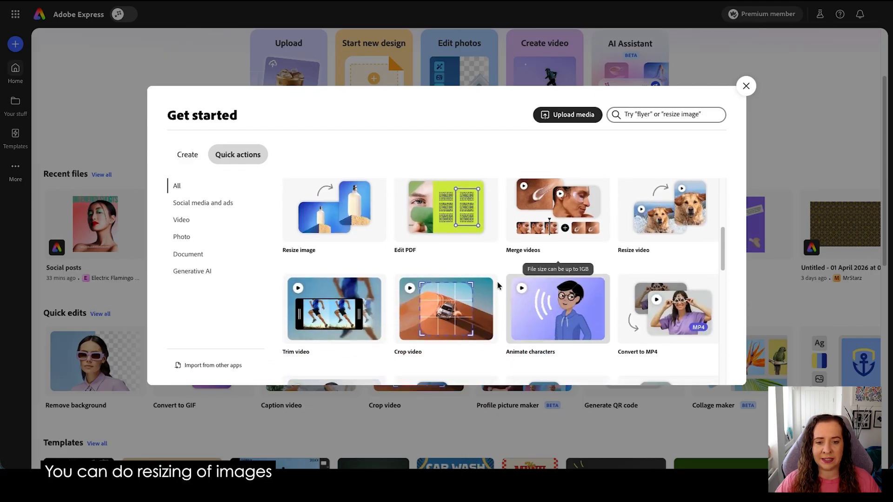
scroll(499, 286, "down", 2)
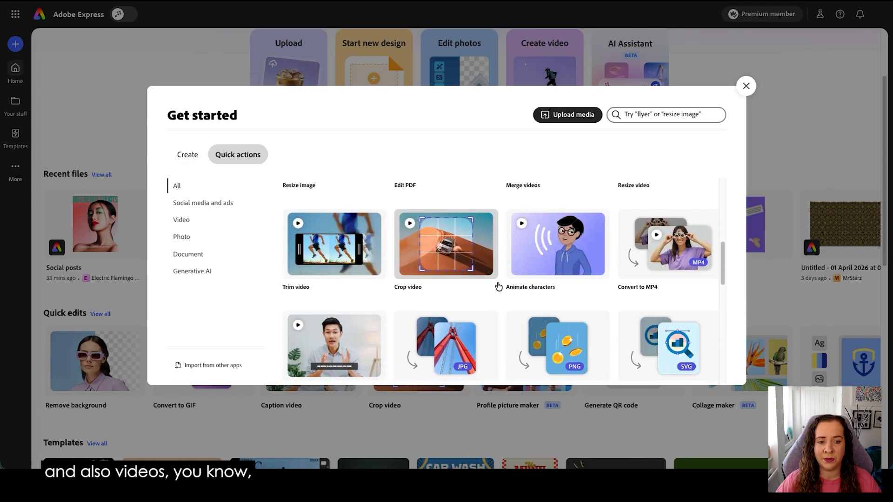
scroll(500, 299, "down", 2)
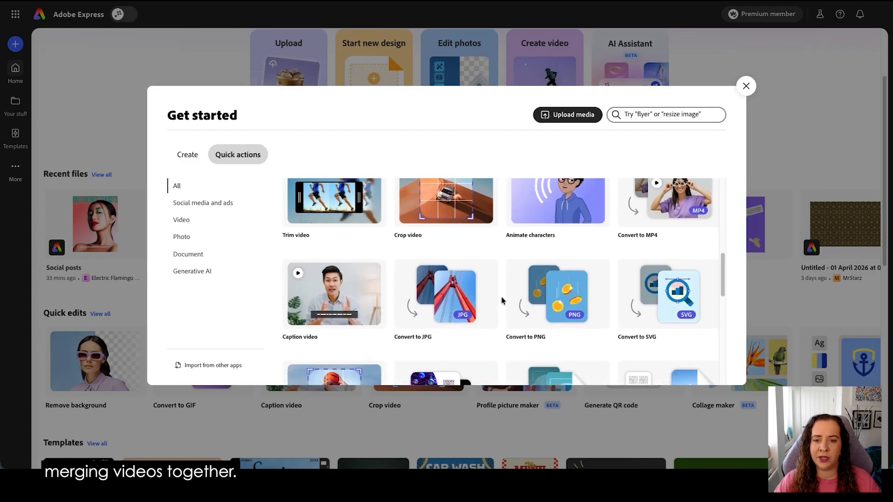
scroll(500, 300, "down", 1)
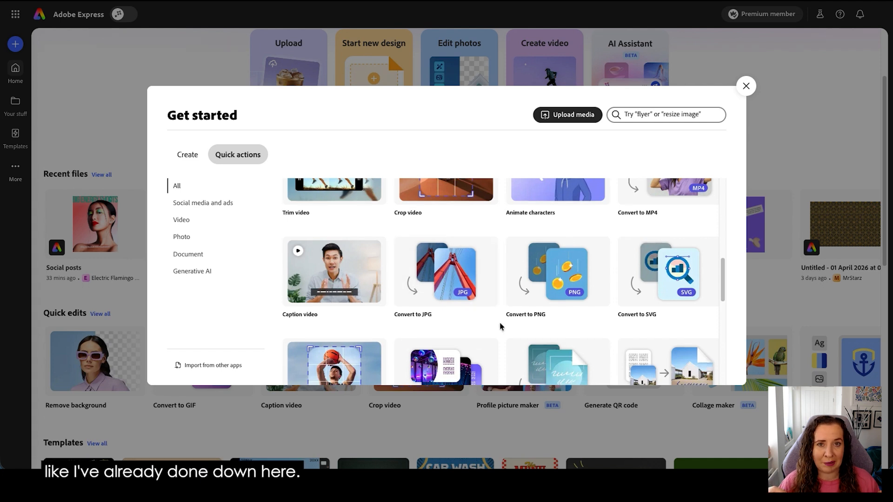
scroll(500, 326, "down", 2)
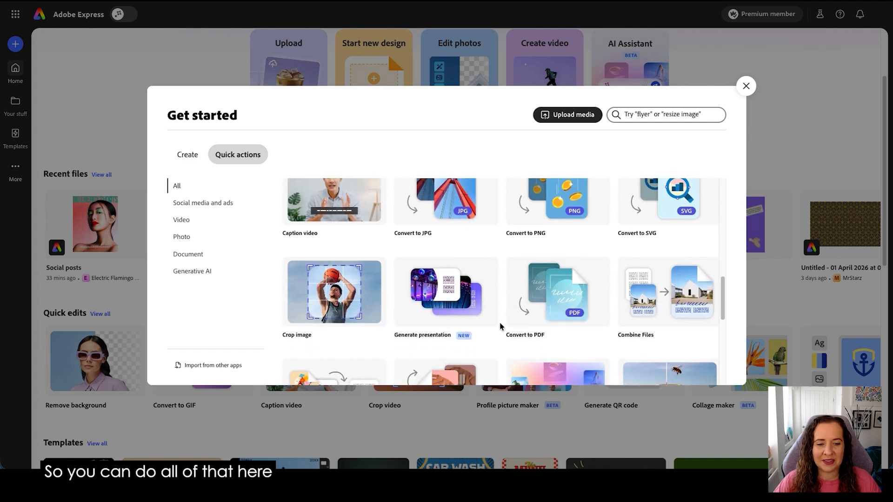
scroll(500, 327, "down", 2)
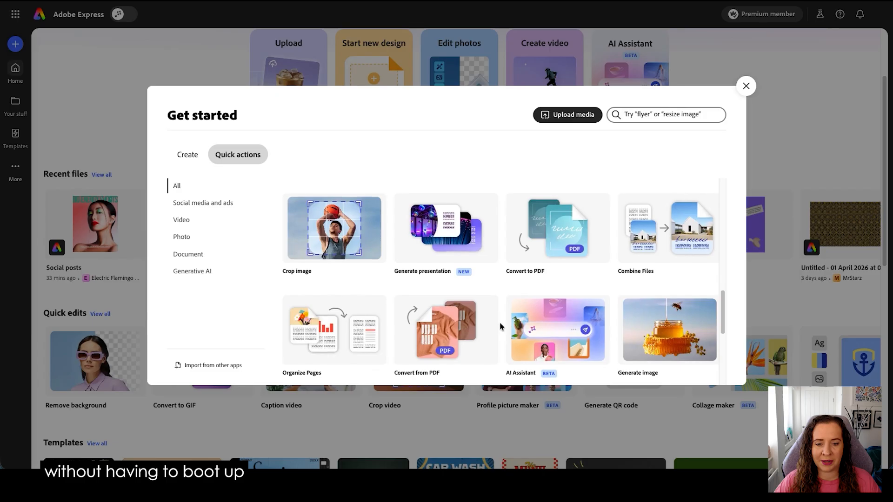
scroll(500, 326, "down", 1)
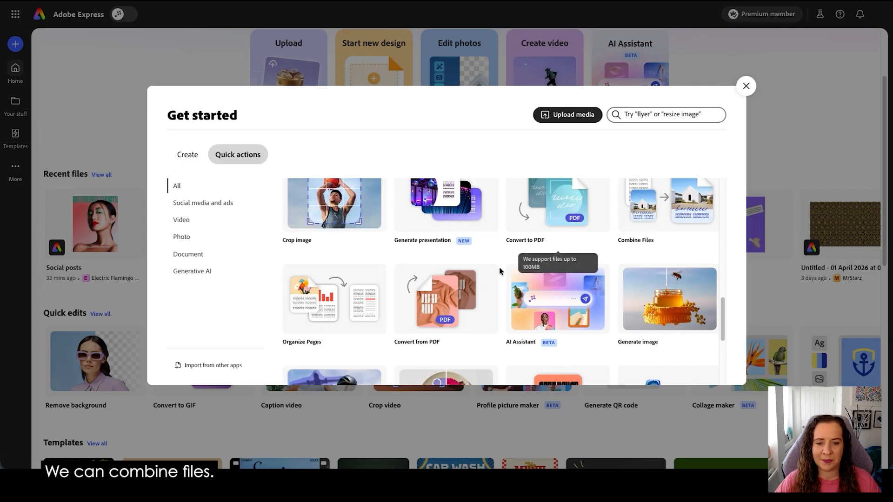
scroll(500, 271, "down", 3)
scroll(499, 271, "down", 2)
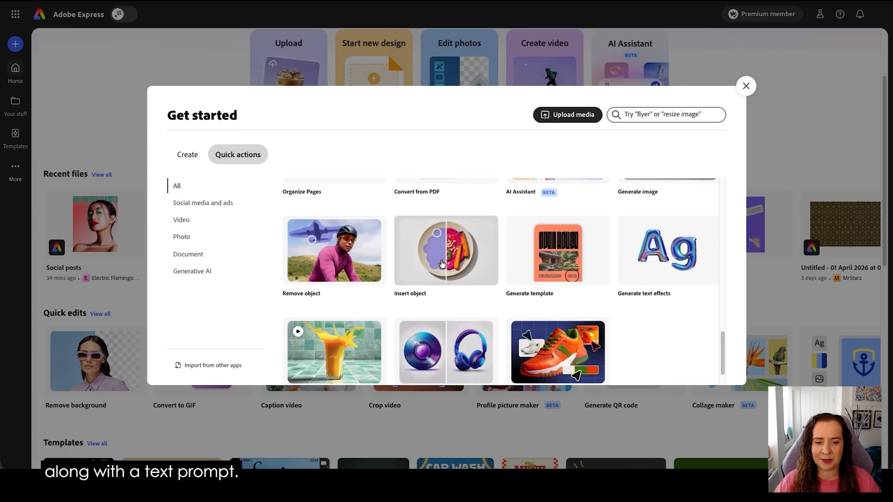
scroll(442, 264, "down", 1)
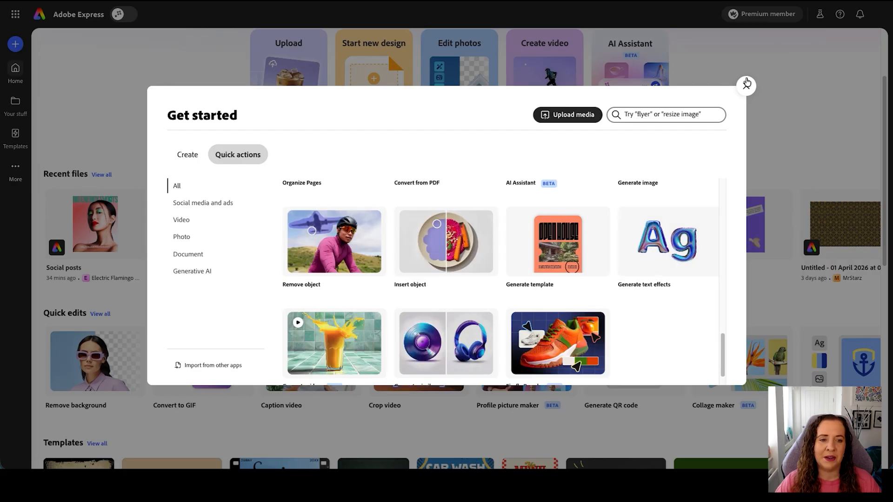
left_click(746, 87)
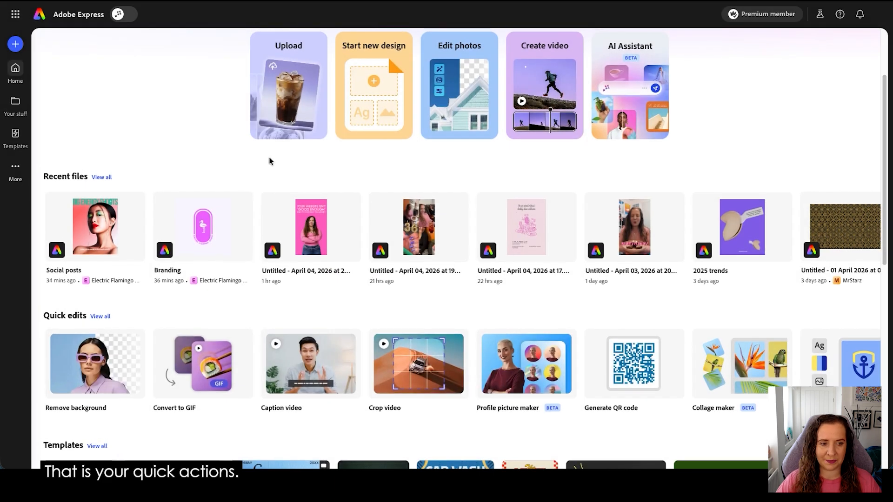
Step: Look over the recent files and featured templates on the home page, and open the full template collection
scroll(95, 214, "up", 1)
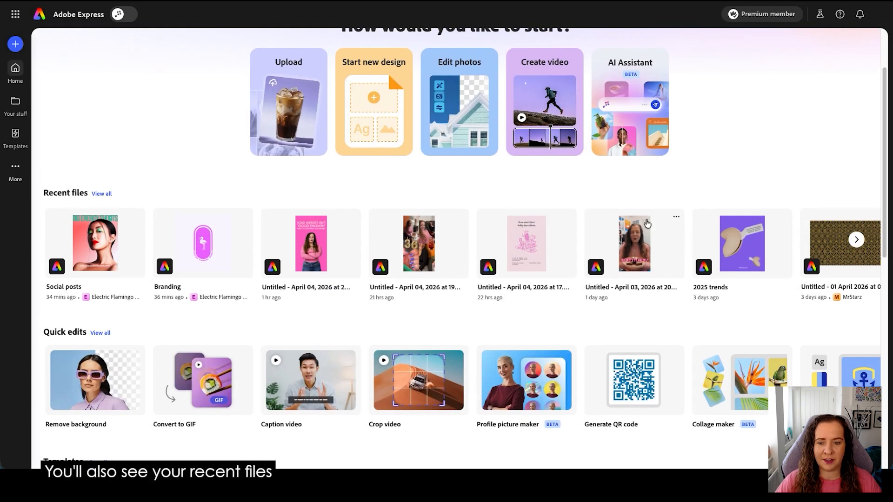
scroll(727, 219, "down", 1)
scroll(726, 220, "down", 5)
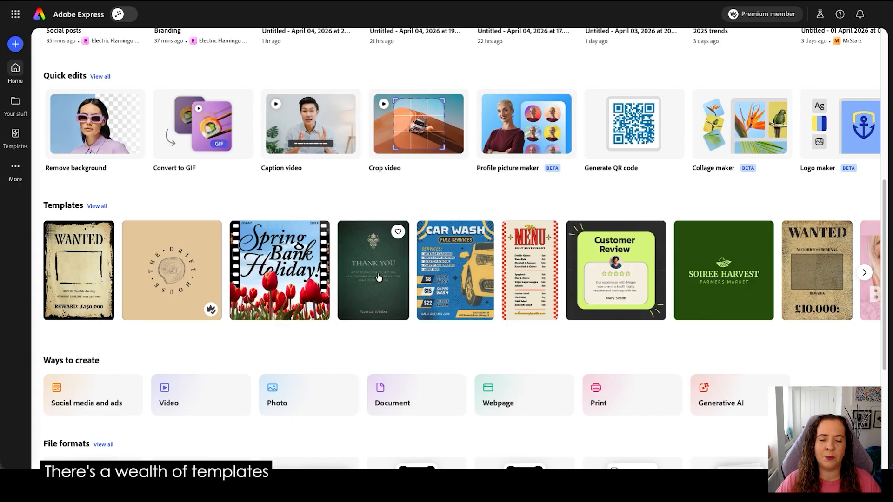
scroll(433, 278, "right", 2)
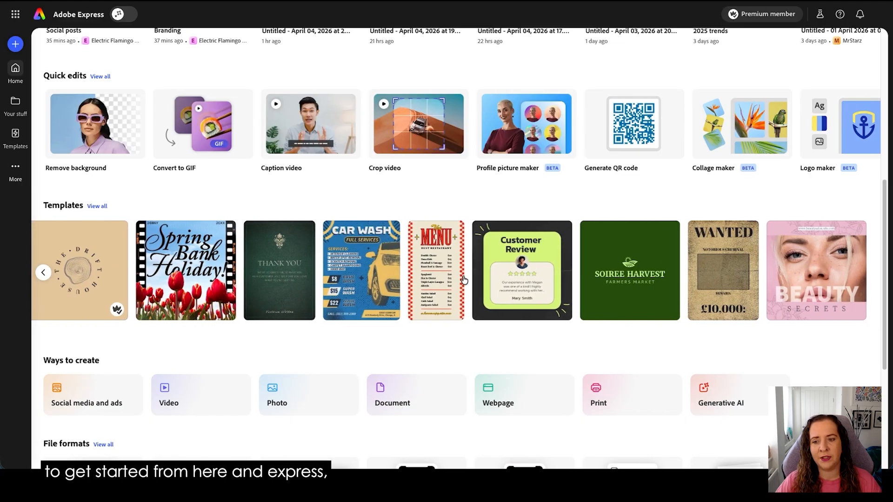
scroll(464, 280, "left", 2)
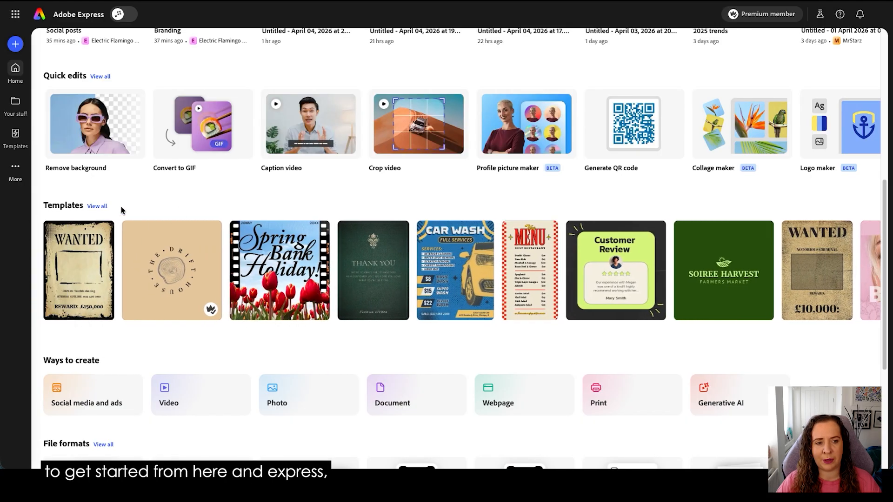
left_click(103, 212)
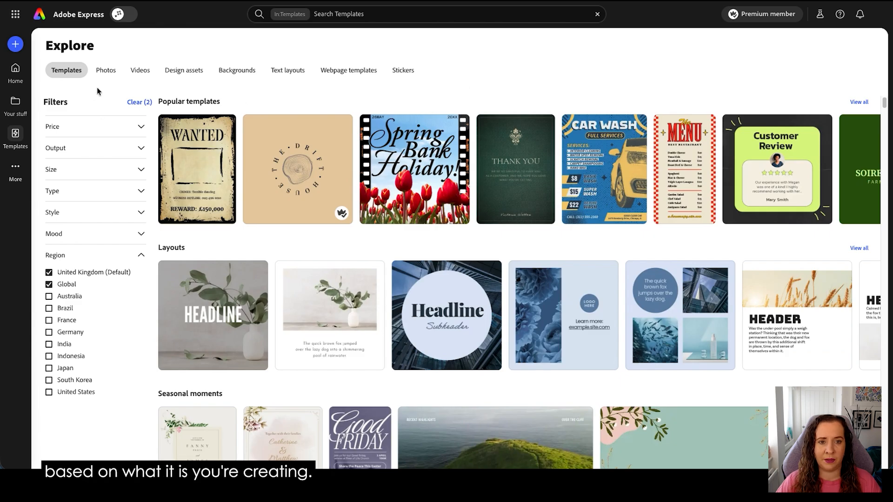
Step: Search the templates for "price list"
left_click(346, 14)
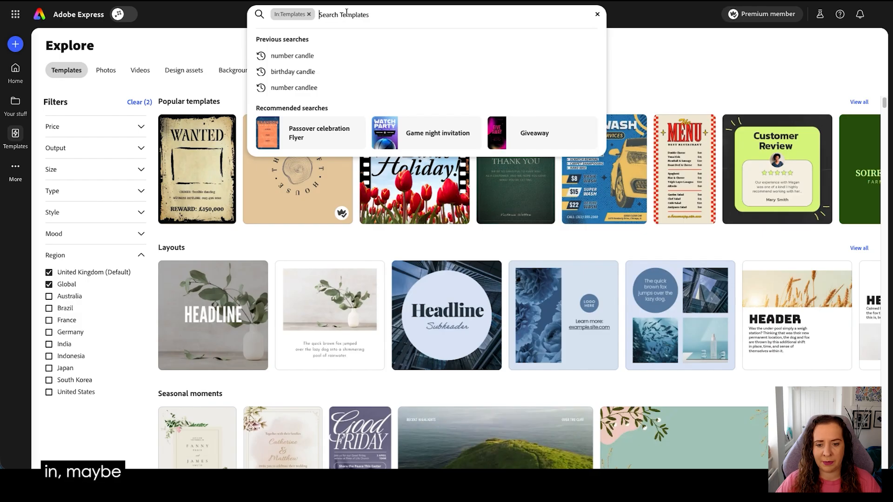
type("price")
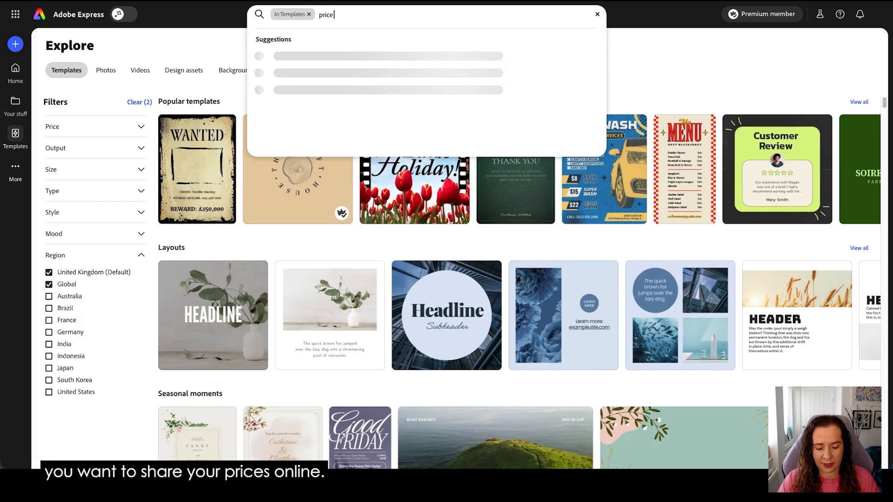
type(" list")
key("Return")
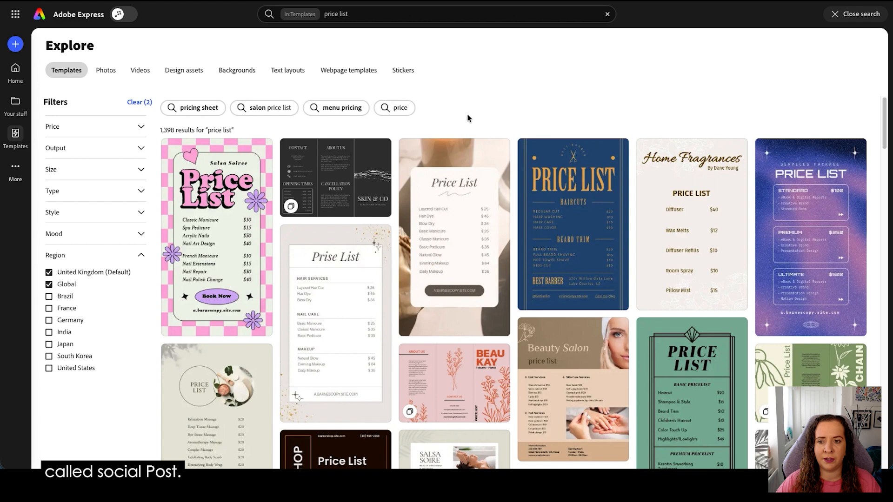
Step: Browse the price list templates and add the pink checkered Salsa Soiree price list to the favorites
scroll(467, 118, "down", 7)
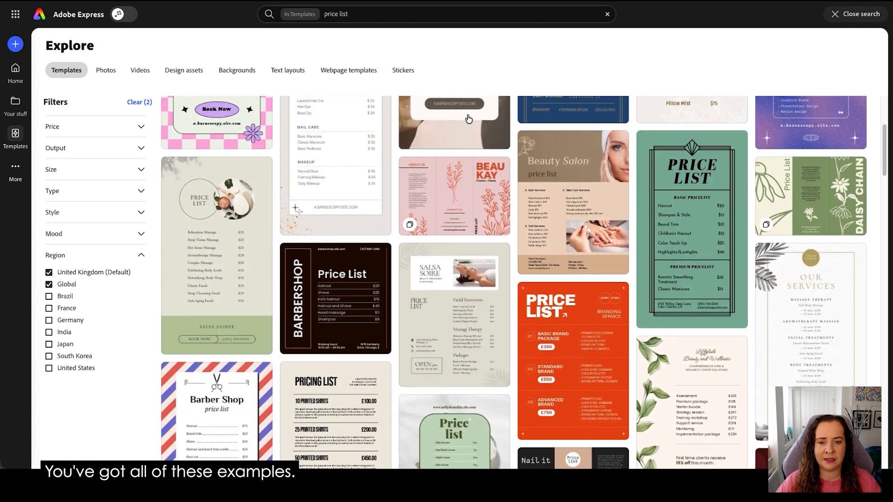
scroll(467, 119, "down", 1)
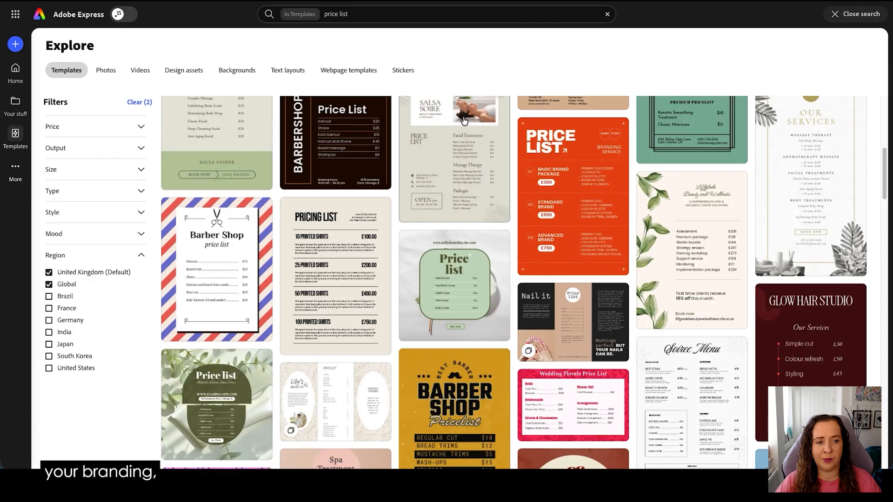
scroll(341, 157, "down", 5)
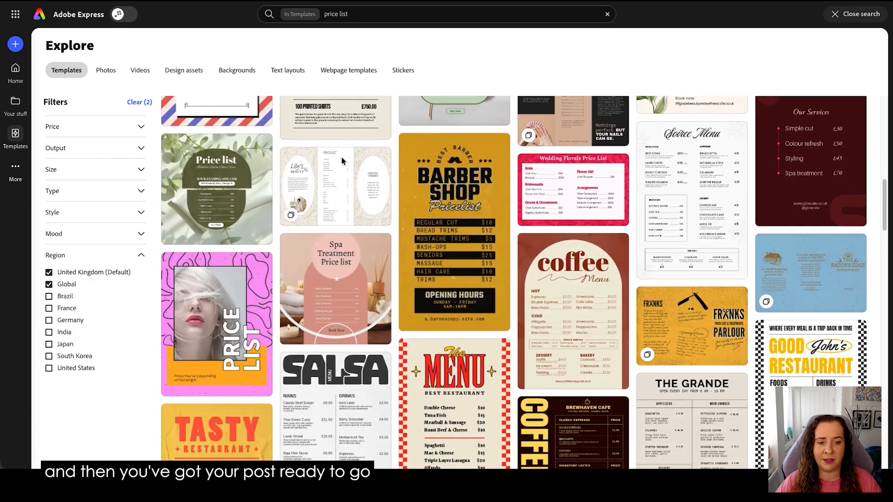
scroll(342, 162, "up", 10)
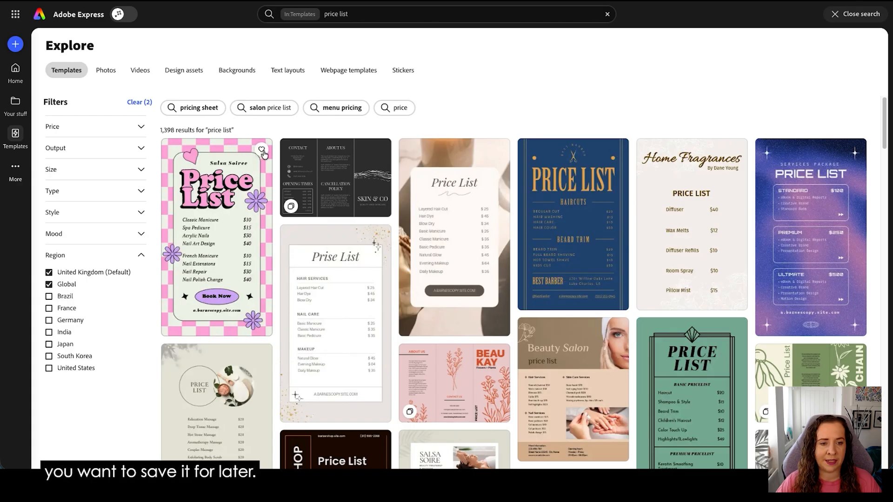
left_click(261, 150)
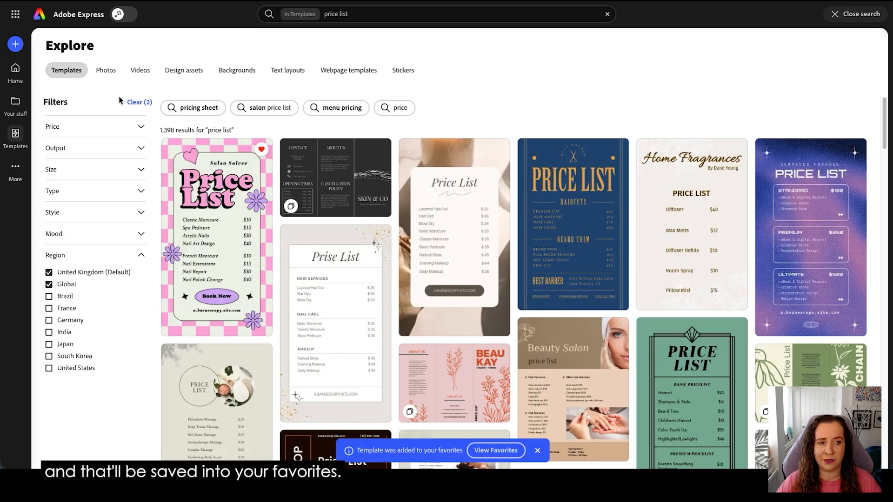
Step: Open Your stuff and look through the custom templates and saved files
left_click(17, 104)
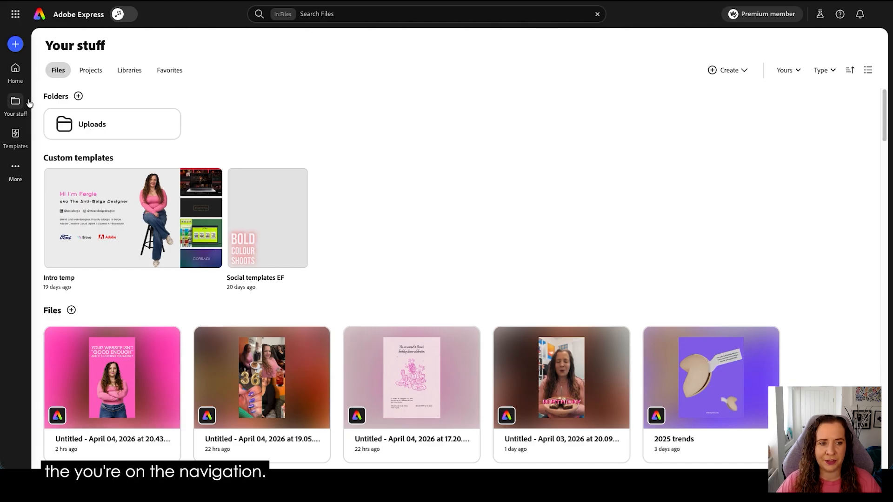
scroll(406, 138, "down", 3)
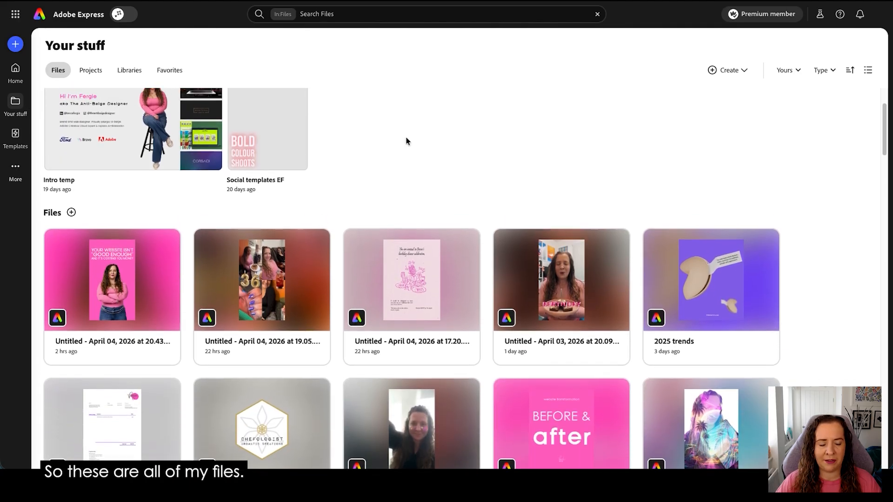
scroll(406, 137, "up", 3)
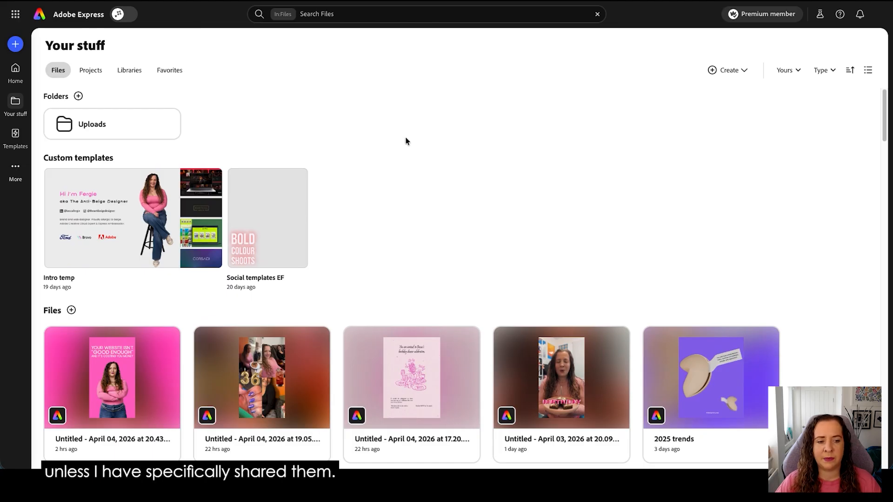
Step: View the shared projects, open the Electric Flamingo Studio project to examine its contents, and return to the project list
left_click(92, 70)
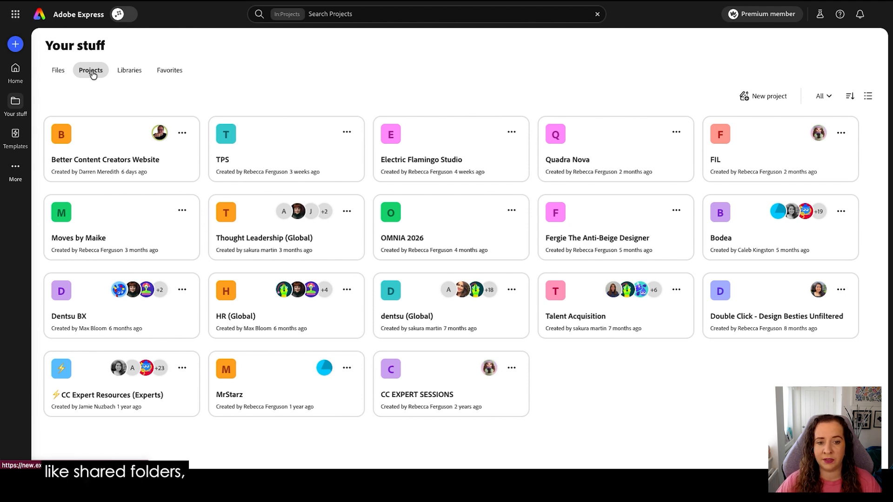
left_click(442, 136)
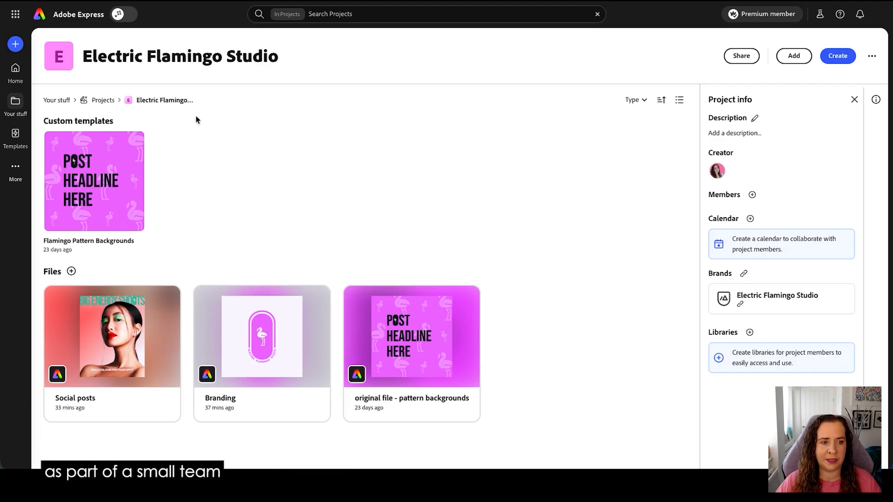
left_click(104, 100)
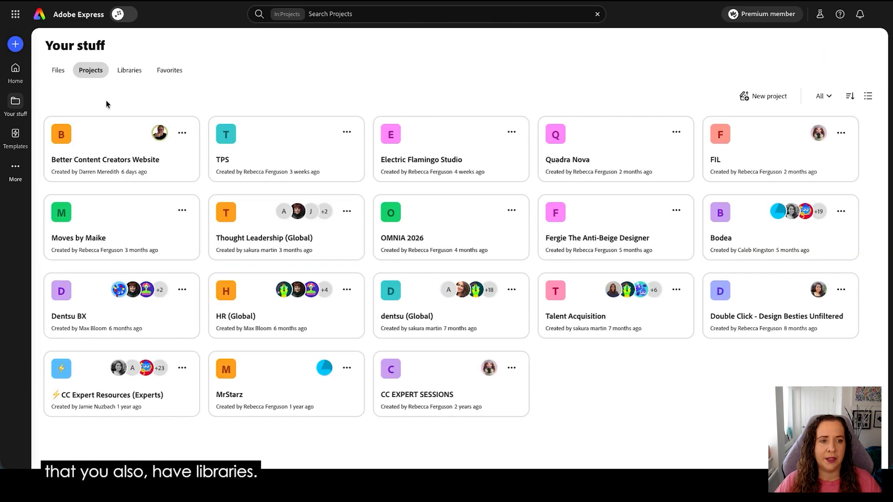
Step: View the saved libraries, and open the favorites to check the favorited templates, photos and videos
left_click(134, 71)
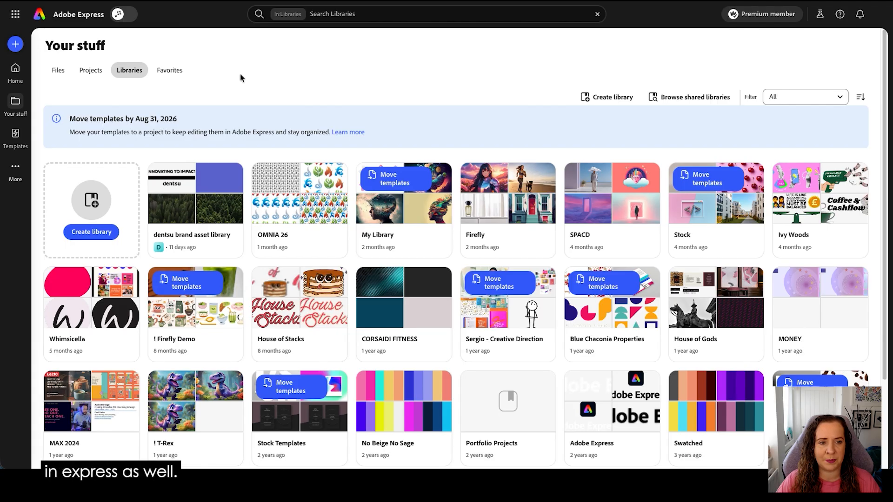
left_click(172, 71)
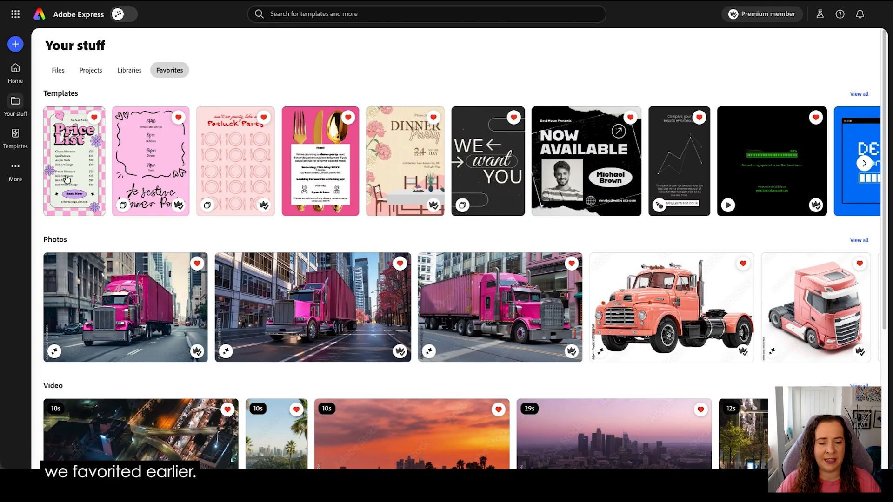
Step: Look through the whole favorites page, from the templates and photos down to the videos and design assets
scroll(195, 168, "down", 3)
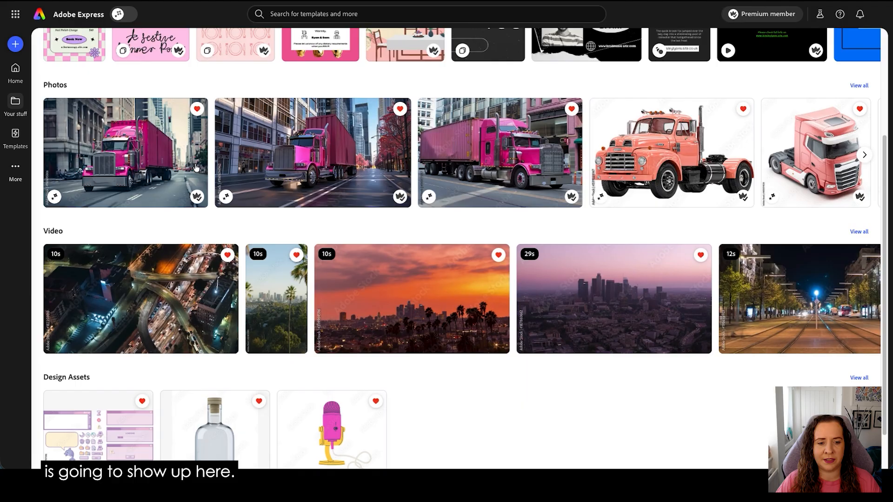
scroll(195, 169, "up", 5)
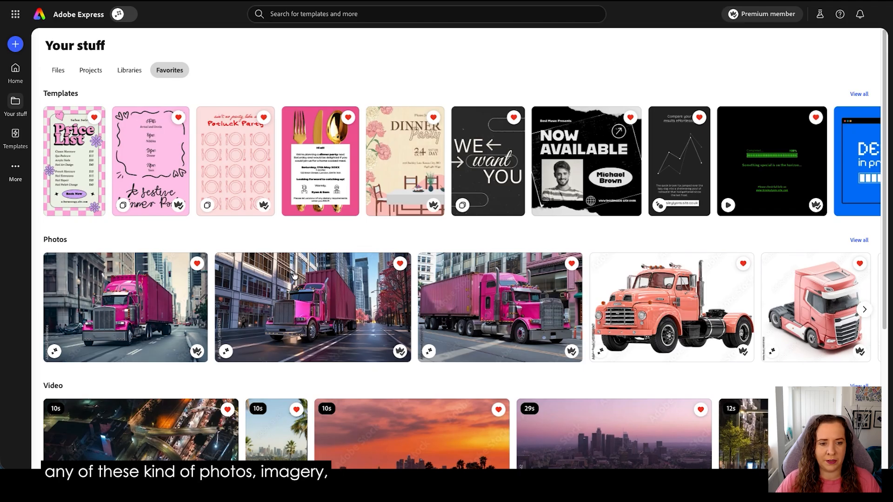
scroll(293, 277, "down", 4)
scroll(247, 343, "up", 1)
scroll(247, 343, "up", 4)
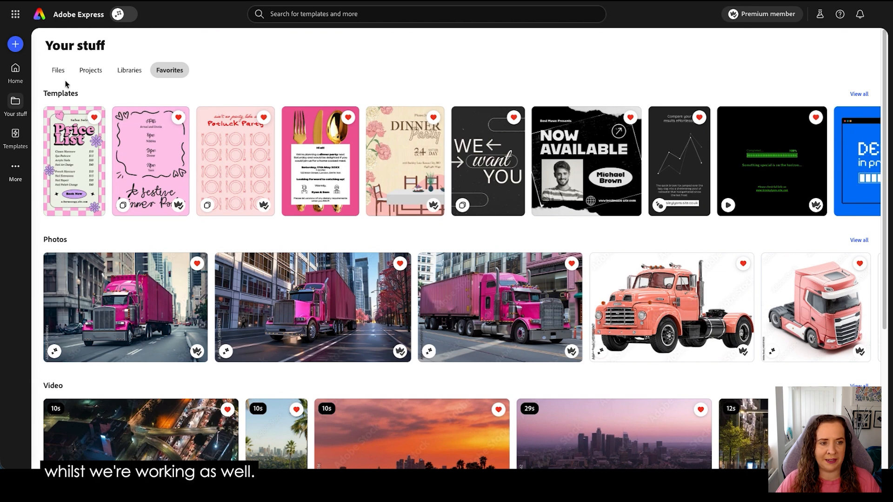
Step: Open the Electric Flamingo Studio brand, examine its logos, colors, fonts and graphics, and return to the brands list
left_click(18, 172)
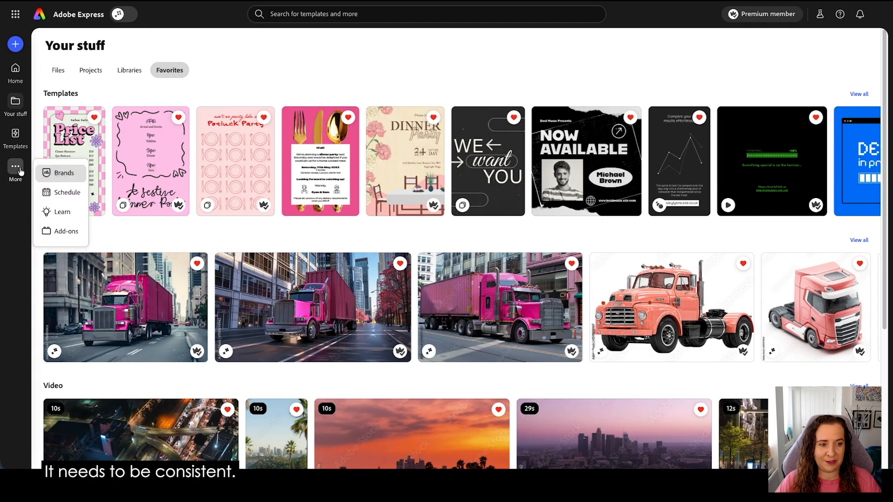
left_click(55, 171)
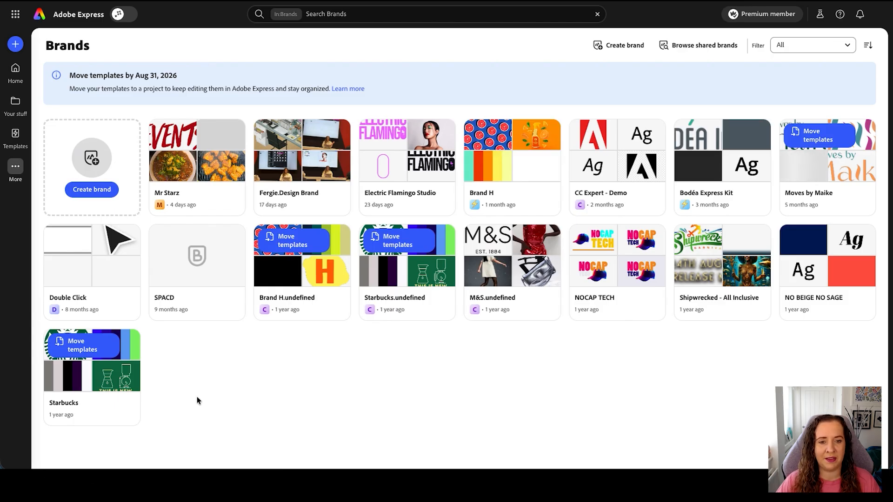
left_click(426, 207)
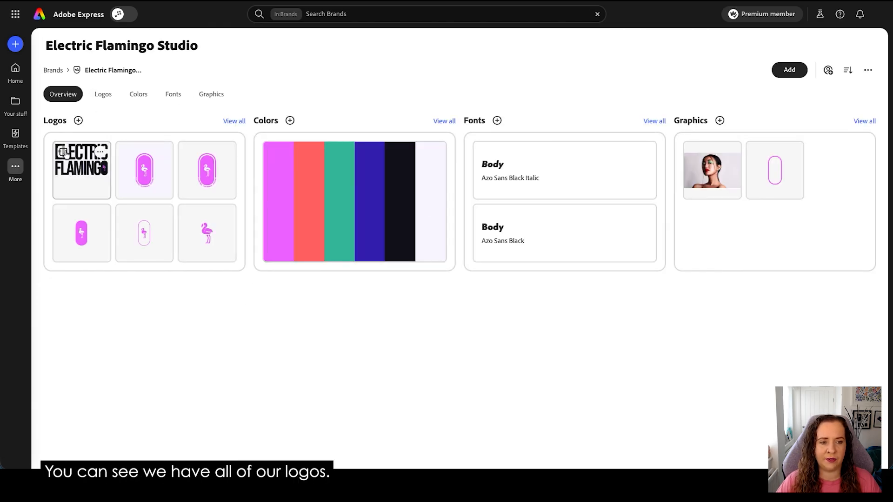
left_click(106, 98)
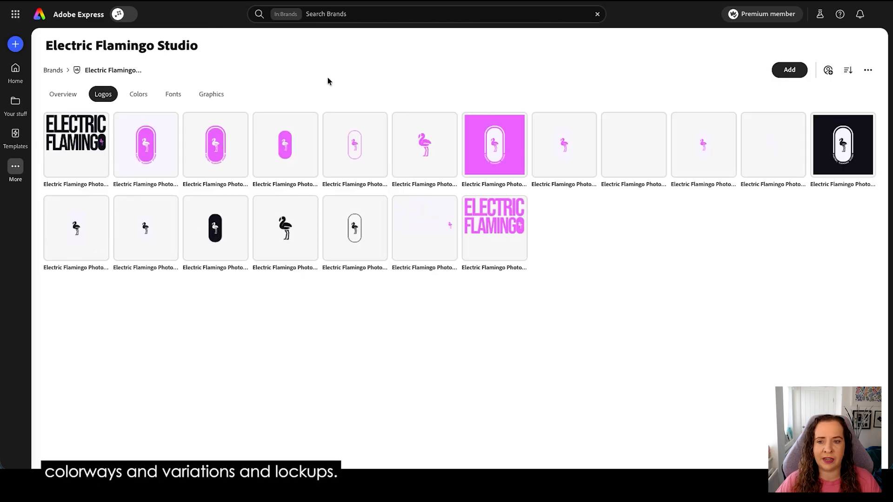
left_click(140, 95)
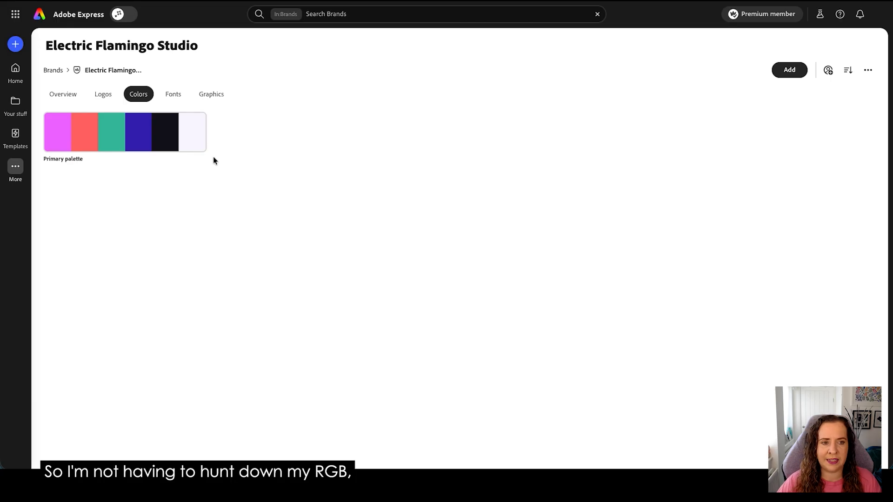
left_click(174, 95)
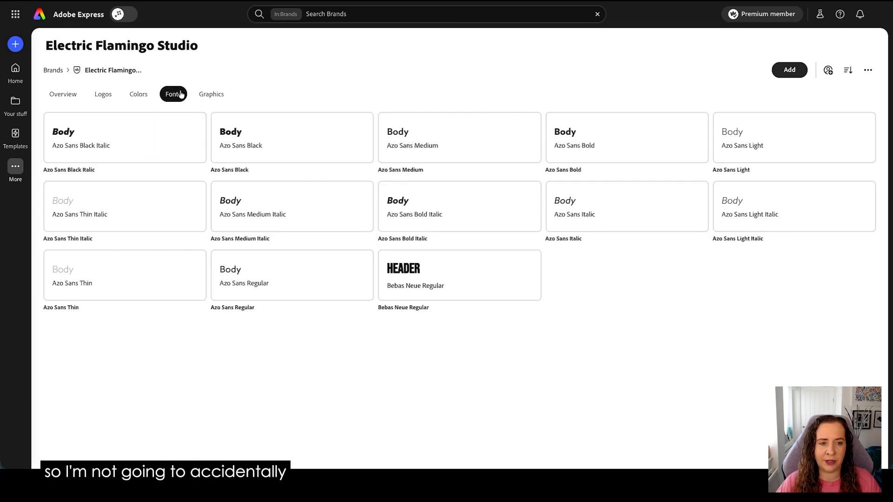
left_click(217, 95)
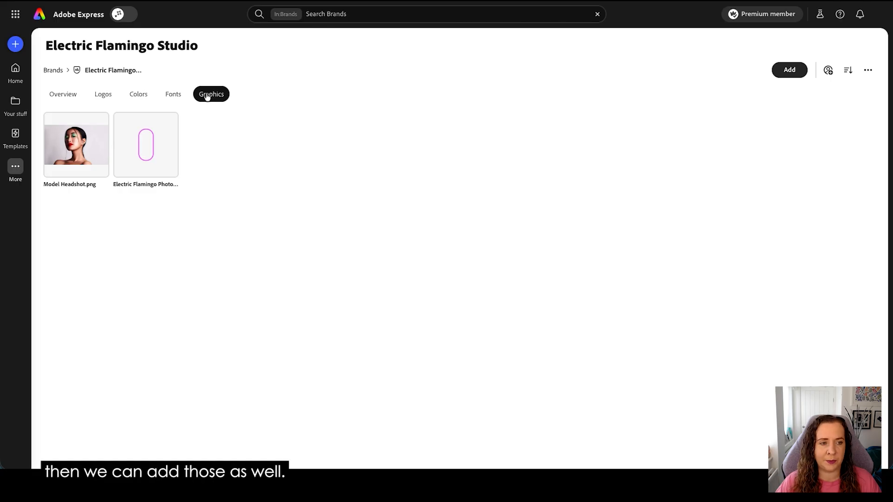
left_click(53, 71)
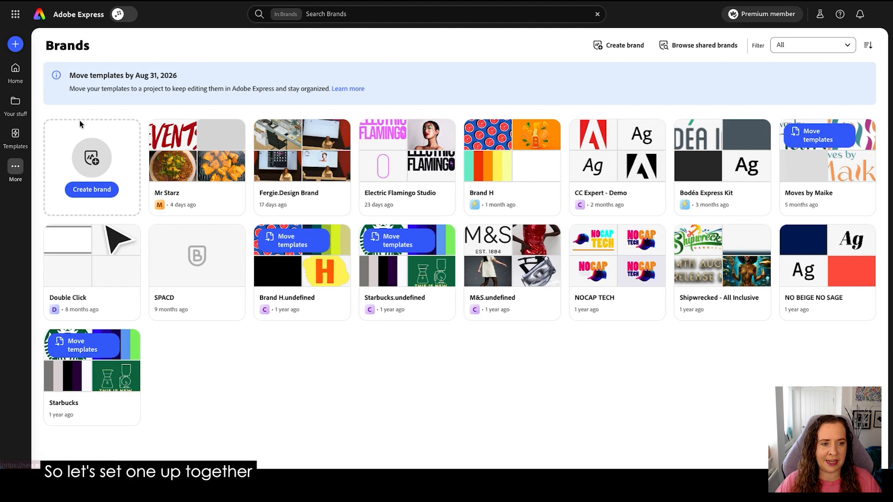
Step: Create a new brand by manual setup, named Electric Flamingo and saved to Personal Storage
left_click(80, 191)
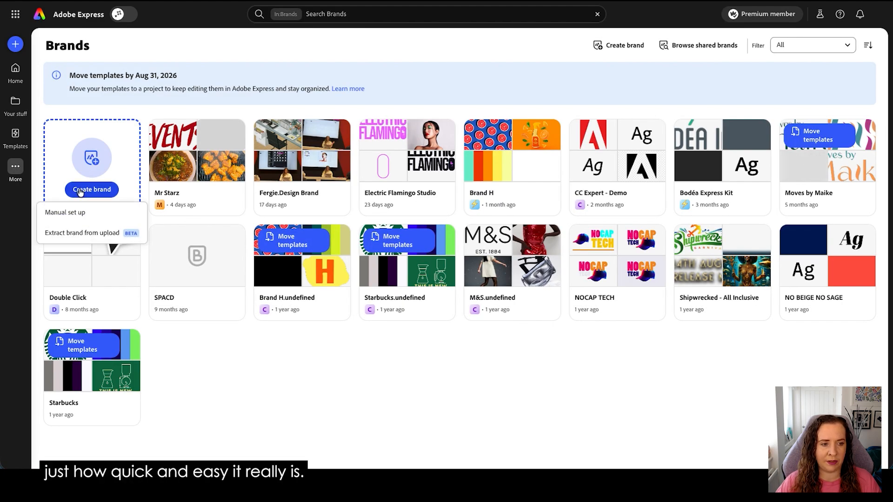
left_click(67, 213)
left_click(426, 221)
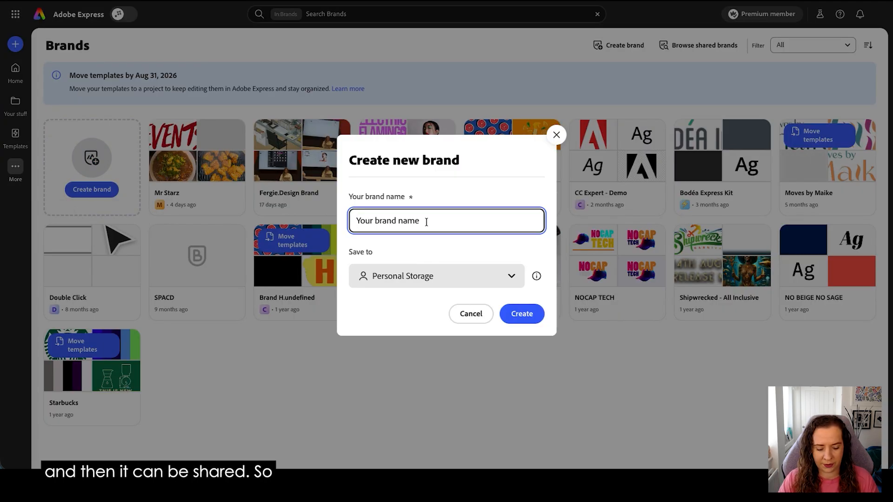
type("Electric Flamingo")
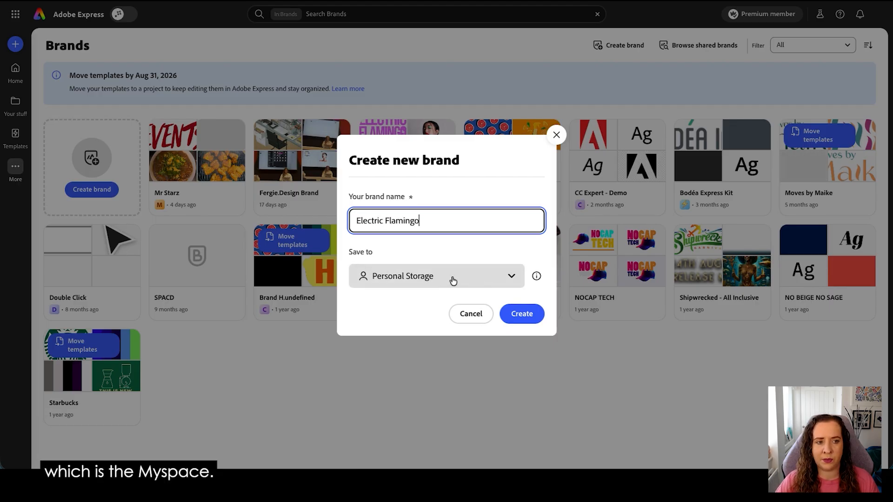
left_click(452, 277)
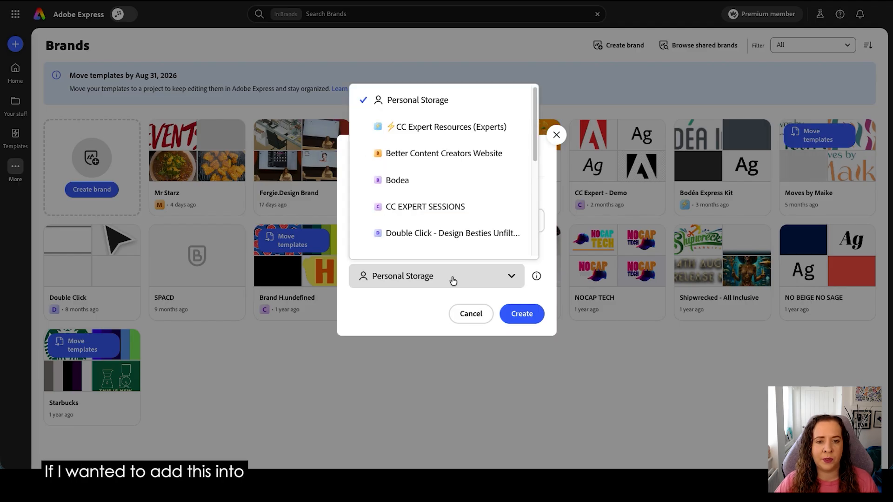
scroll(454, 242, "down", 2)
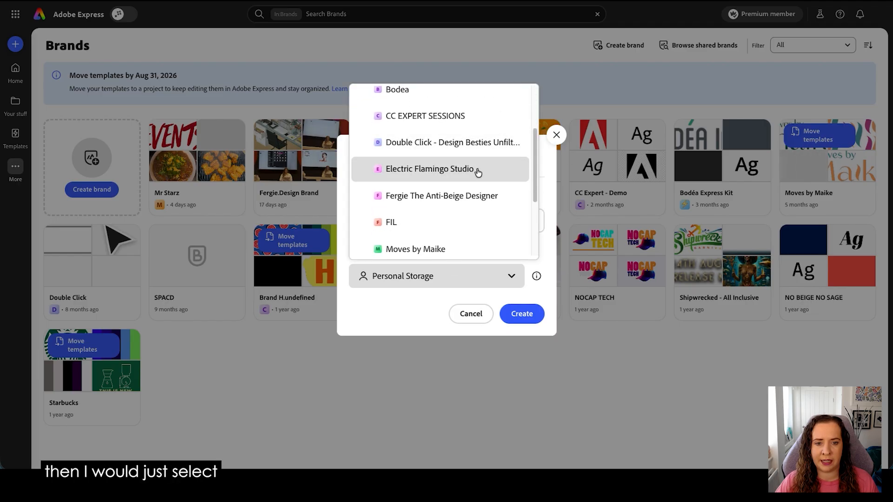
left_click(405, 309)
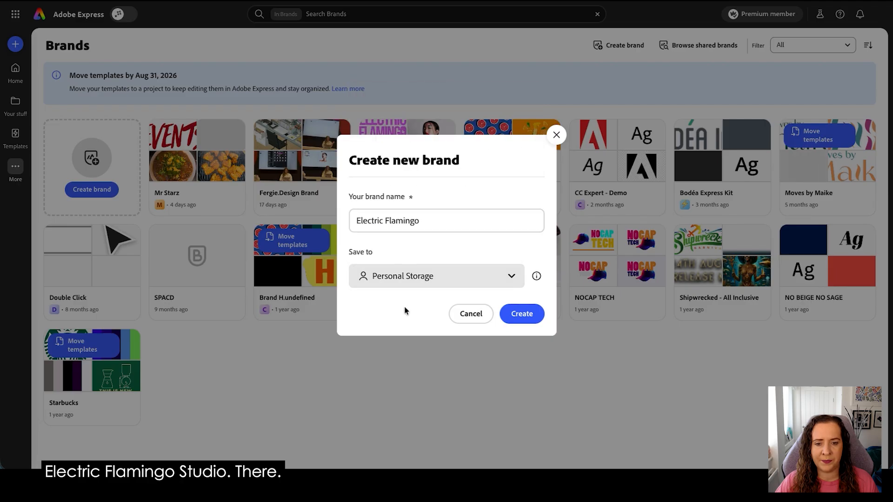
left_click(522, 314)
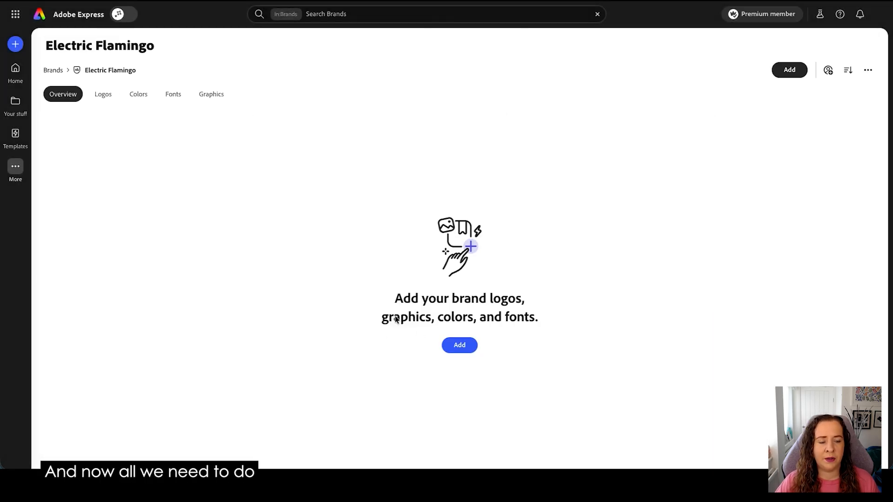
Step: Upload all the image files in the Logos folder as logos of the Electric Flamingo brand
left_click(454, 344)
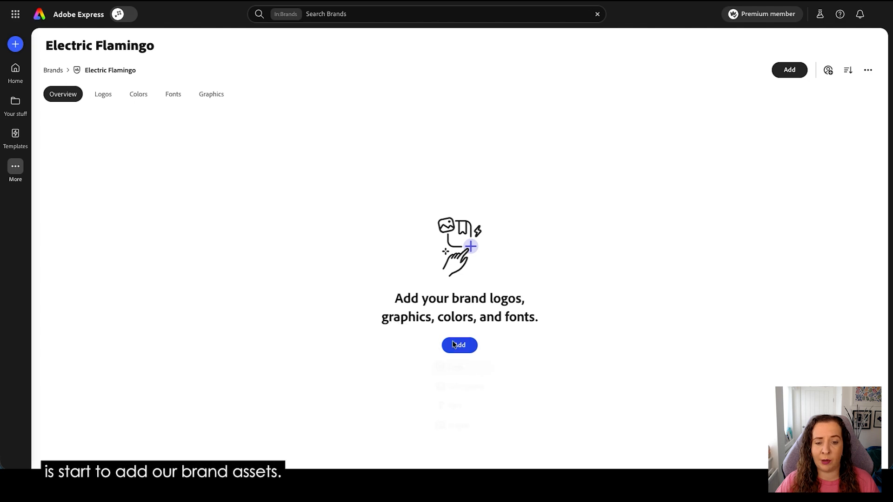
left_click(455, 370)
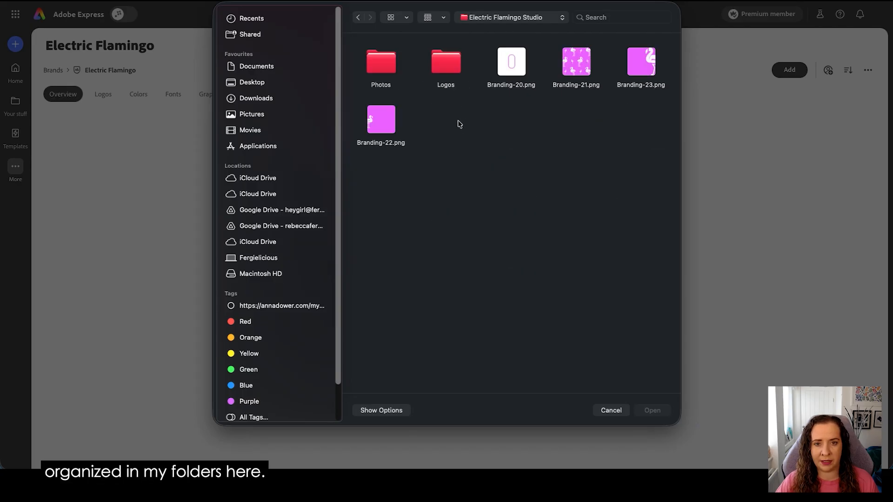
double_click(448, 60)
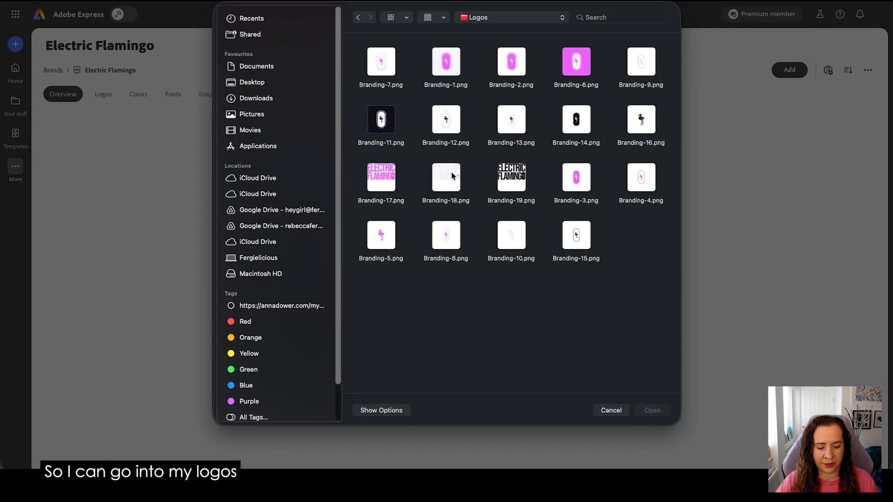
key("super+a")
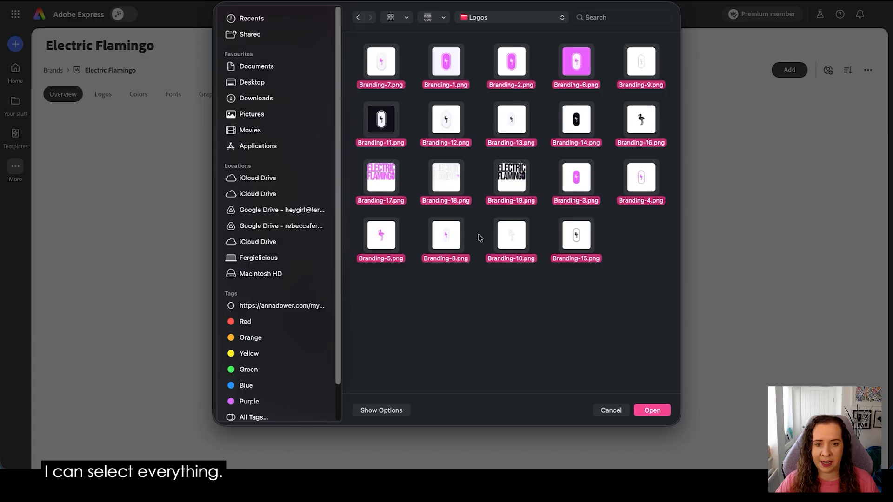
left_click(653, 411)
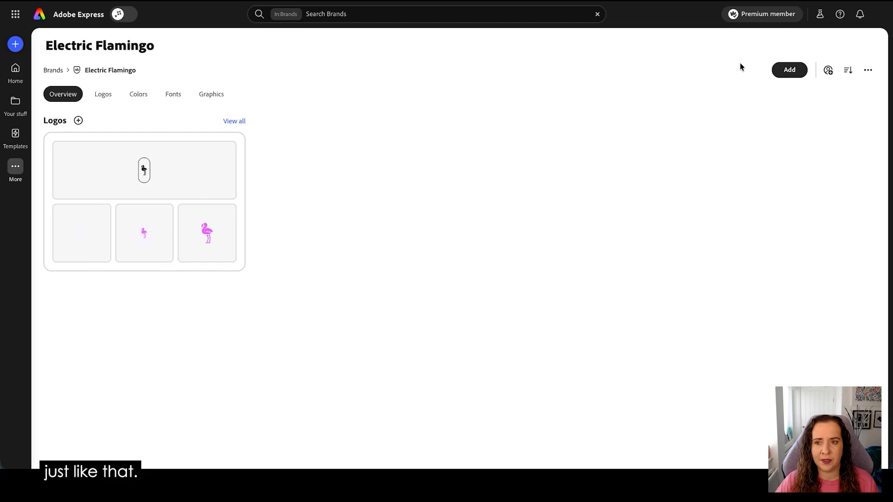
Step: Start a new brand color palette named Primary Palette and dismiss the suggested palette based on the logo
left_click(775, 82)
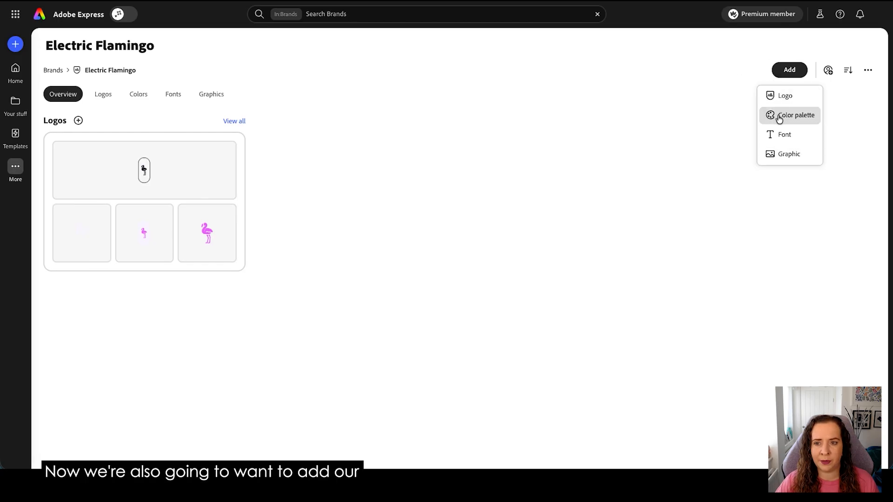
left_click(778, 112)
triple_click(442, 242)
type("Primary Pale")
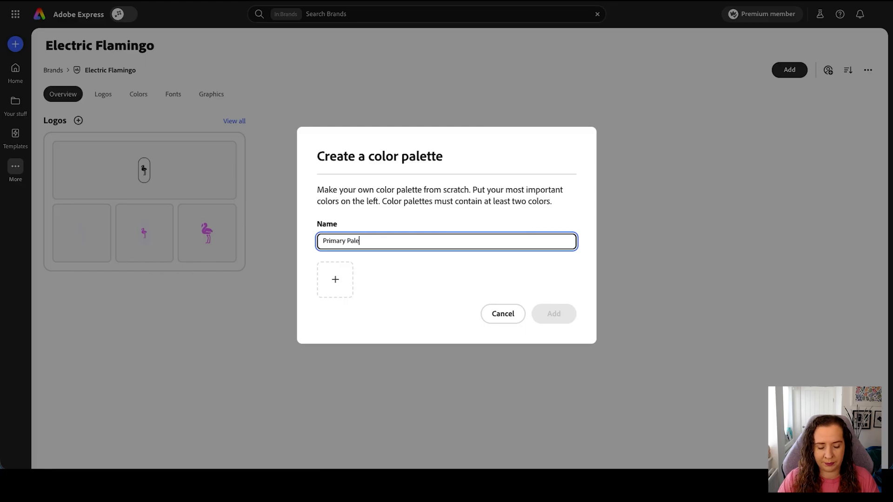
type("tte")
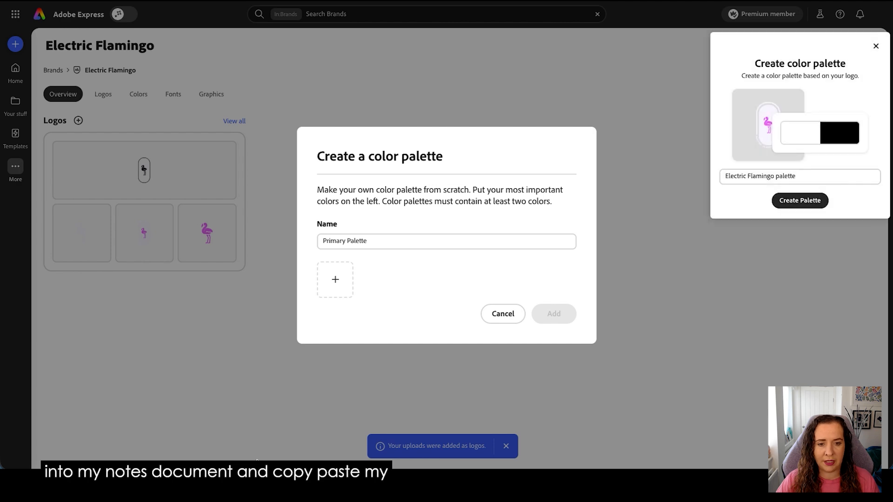
left_click(874, 47)
Step: Add the pink hex color #EF6BFF as the first swatch of the Primary Palette
left_click(339, 285)
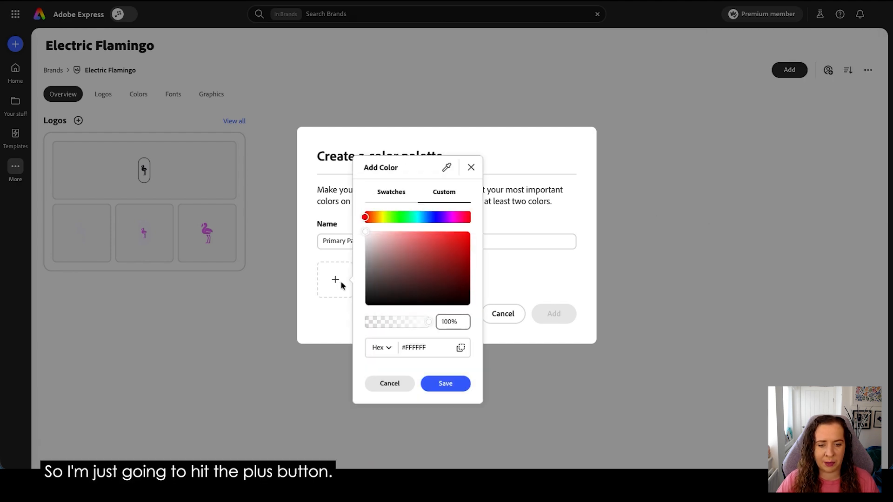
double_click(414, 347)
type("#EF6BFF")
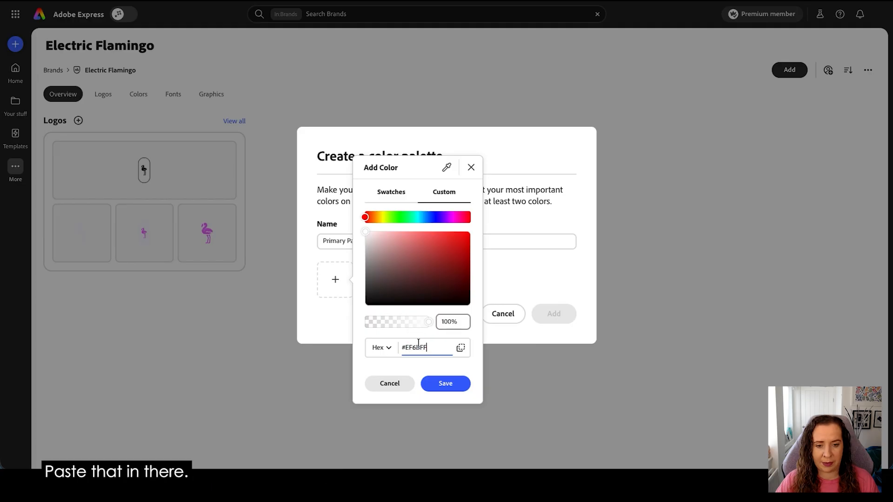
left_click(446, 385)
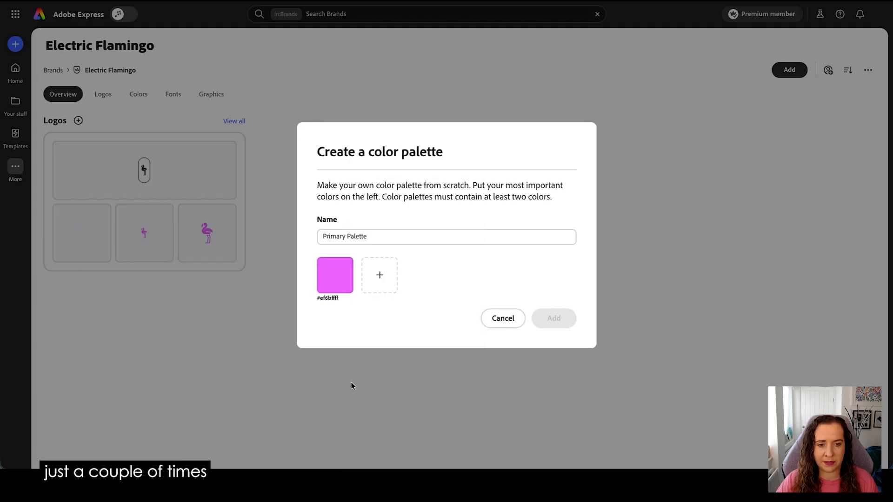
Step: Add the coral hex color #FF6B6B as the second palette swatch, checking the available color formats before saving it
left_click(379, 274)
double_click(449, 342)
type("#FF6B6B")
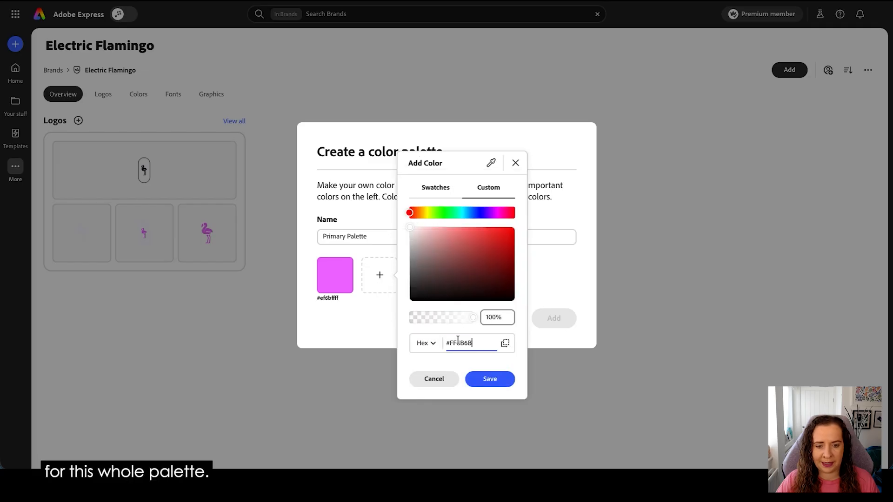
left_click(425, 345)
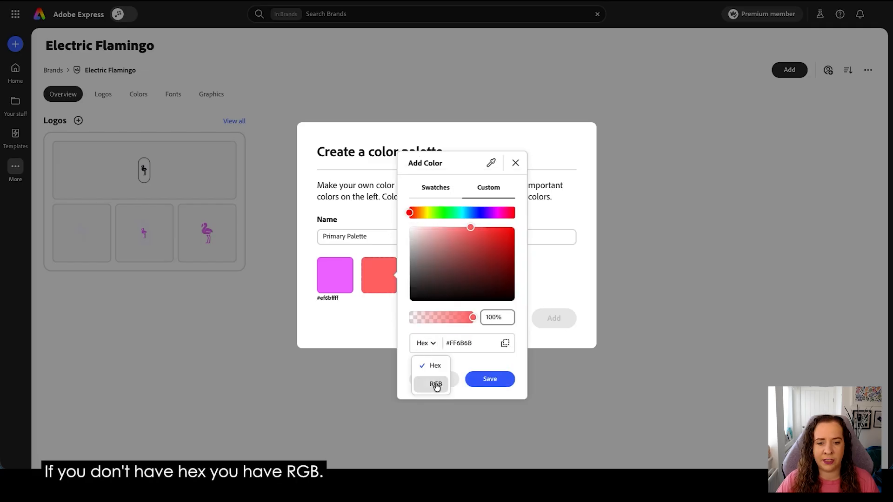
left_click(466, 380)
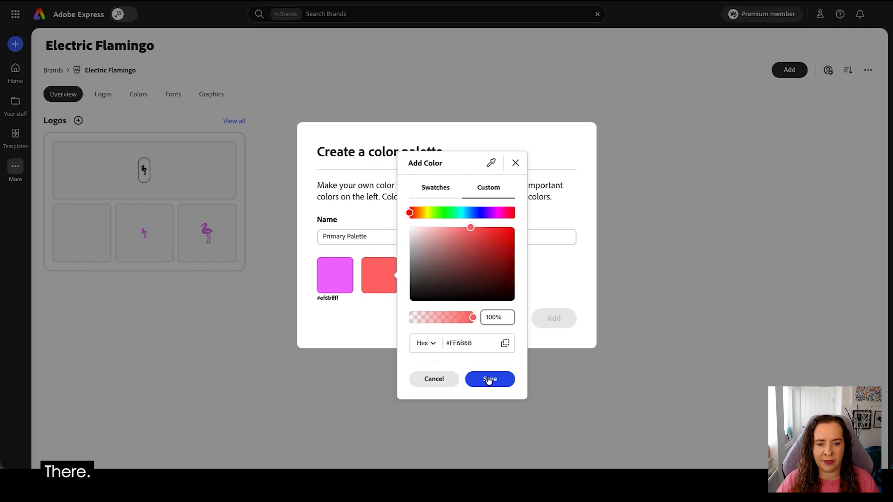
left_click(478, 380)
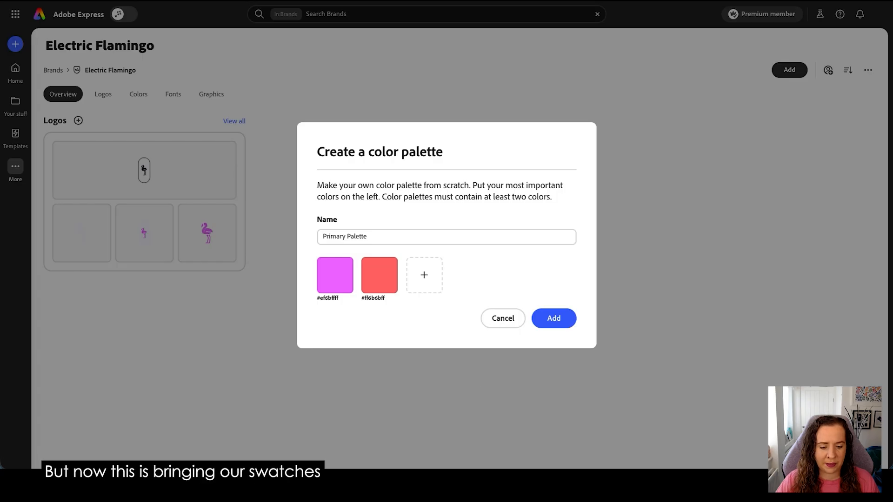
Step: Add the green hex color #39BDA2 as the third palette swatch
left_click(432, 279)
double_click(502, 344)
type("39BDA2")
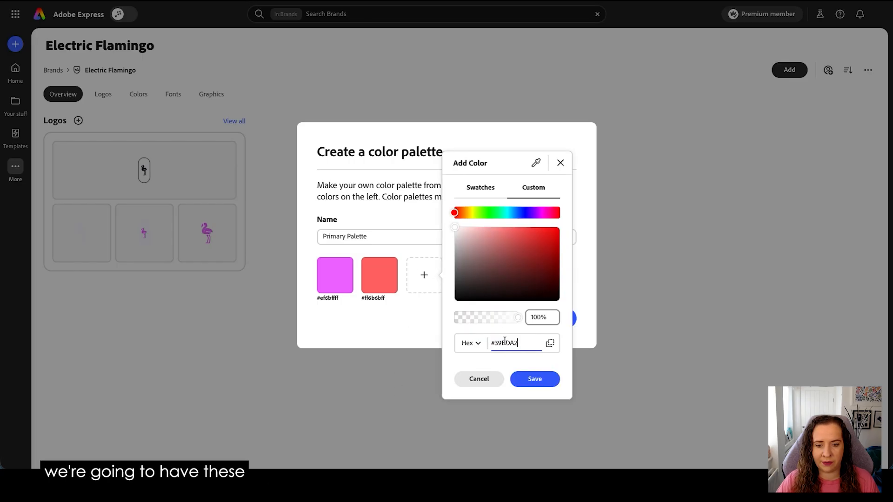
left_click(534, 379)
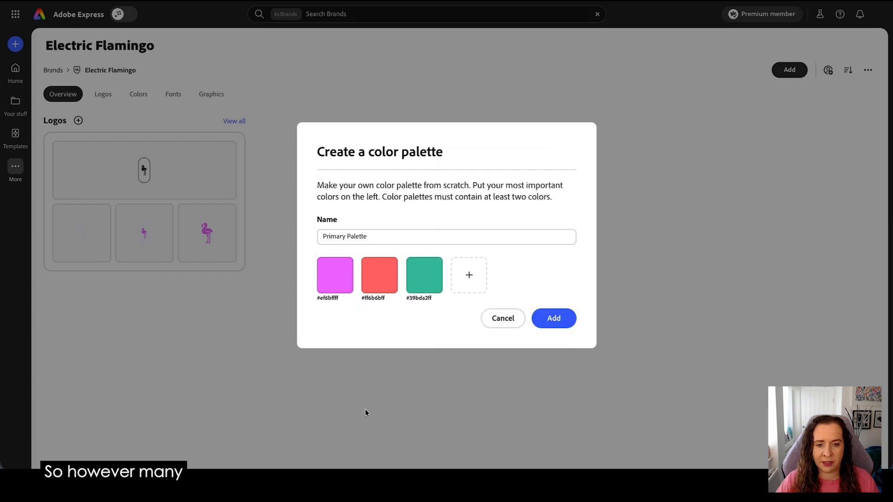
Step: Add the dark blue hex color #3821B5 as the fourth swatch of the Primary Palette
left_click(465, 279)
double_click(545, 343)
type("3821b5")
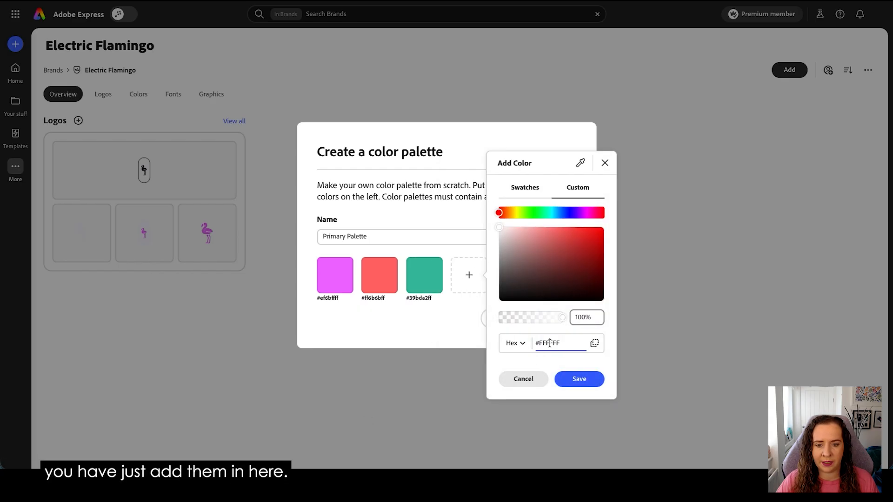
left_click(570, 381)
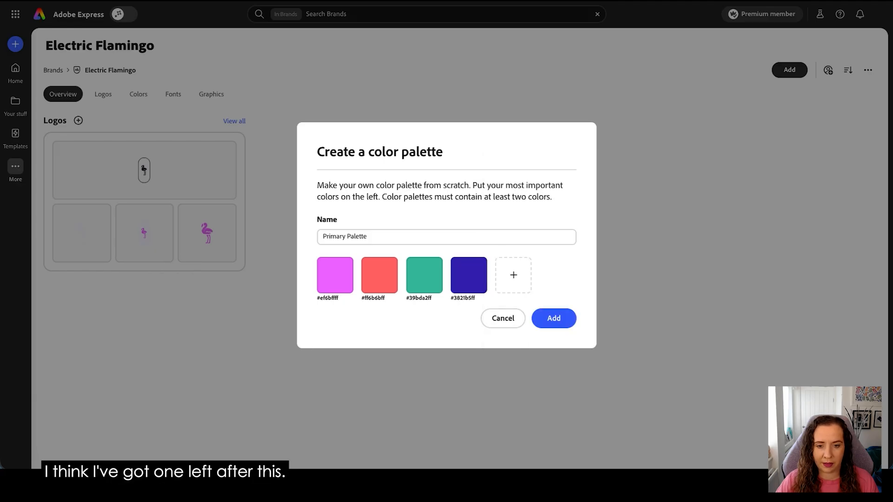
Step: Add the near-black hex color #0F0F1A as the fifth palette swatch
left_click(514, 275)
double_click(592, 344)
type("0F0F1A")
left_click(614, 378)
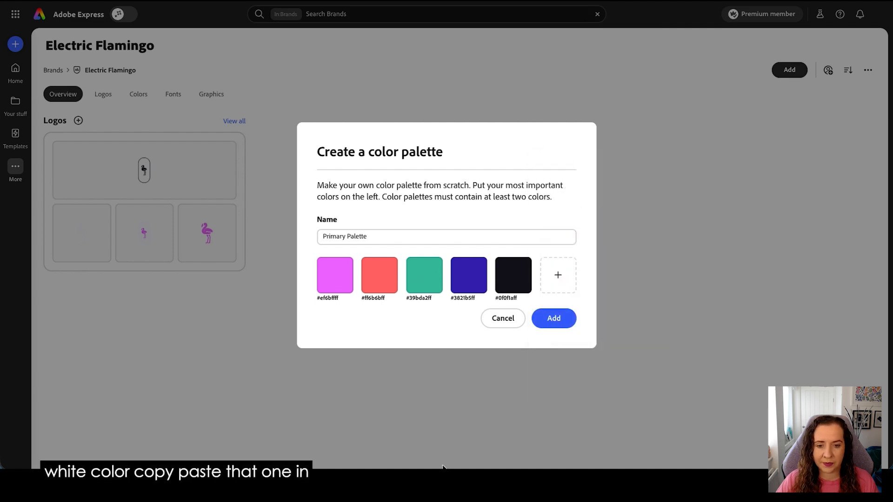
Step: Add the off-white hex color #F9F7FF as the sixth swatch and add the finished Primary Palette to the brand
left_click(558, 275)
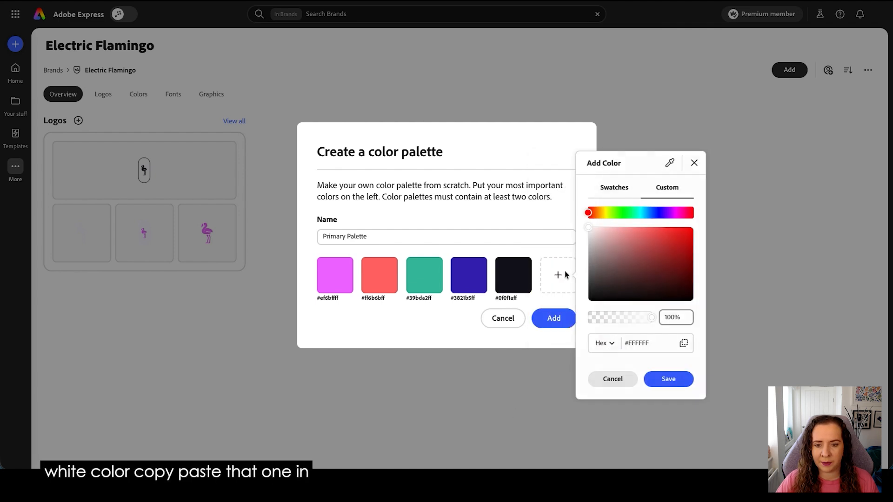
double_click(635, 344)
type("#F9F7FF")
left_click(659, 379)
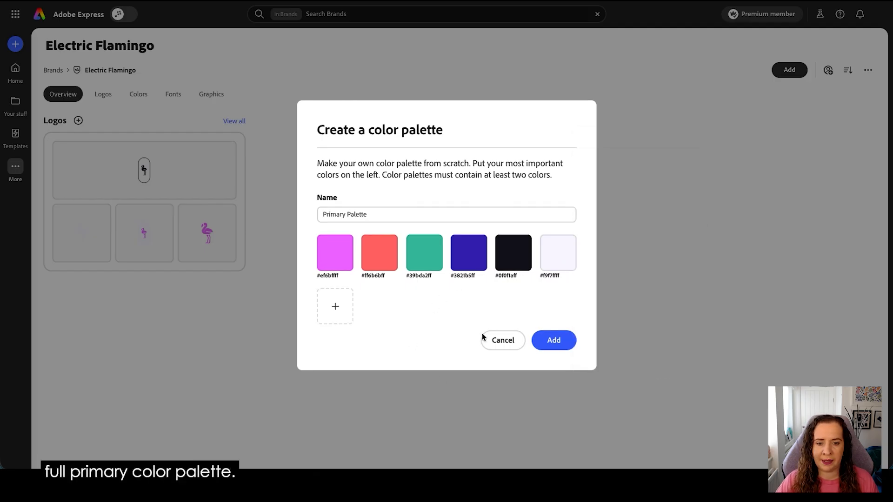
left_click(554, 341)
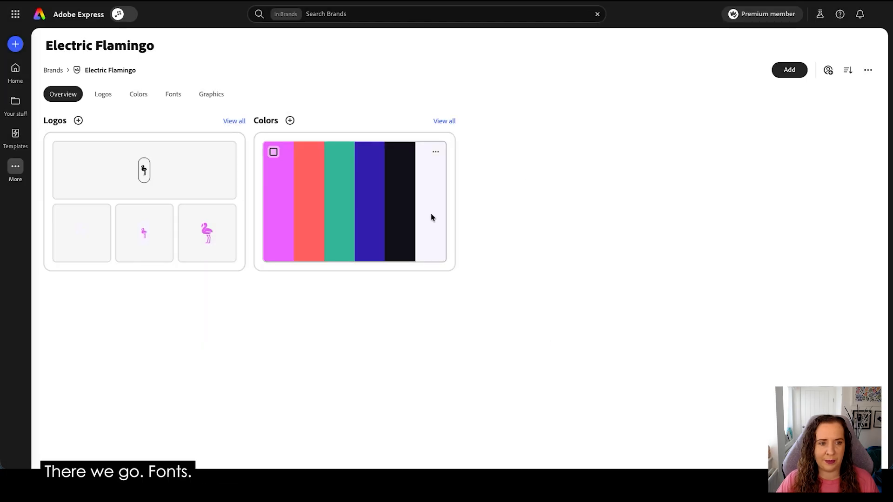
Step: Search the brand fonts for "azo" and add the full Azo Sans family to the Electric Flamingo brand
left_click(167, 95)
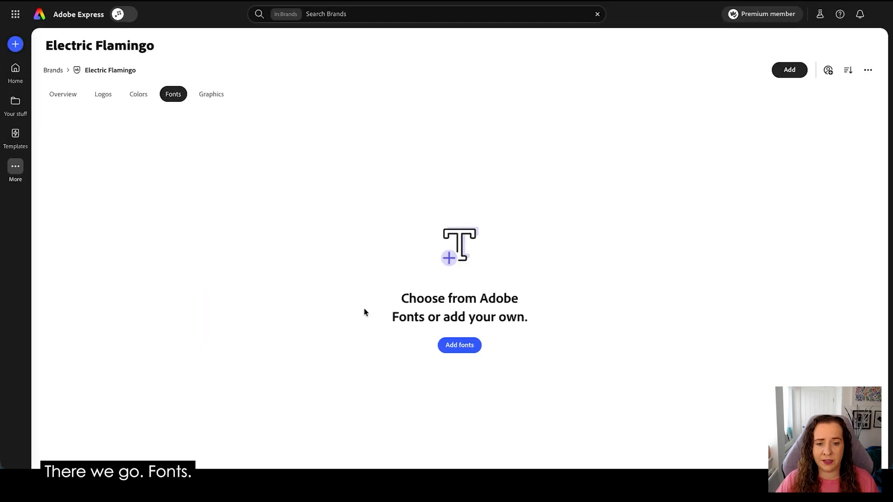
left_click(457, 347)
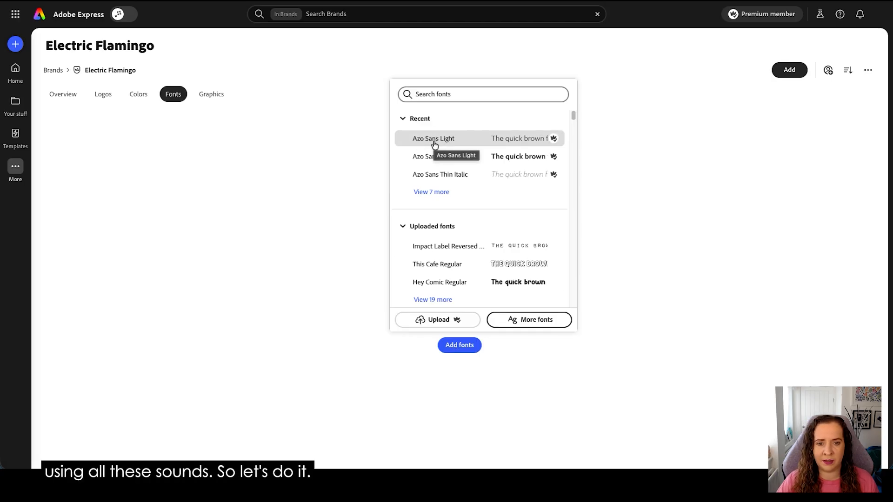
left_click(465, 94)
type("azo")
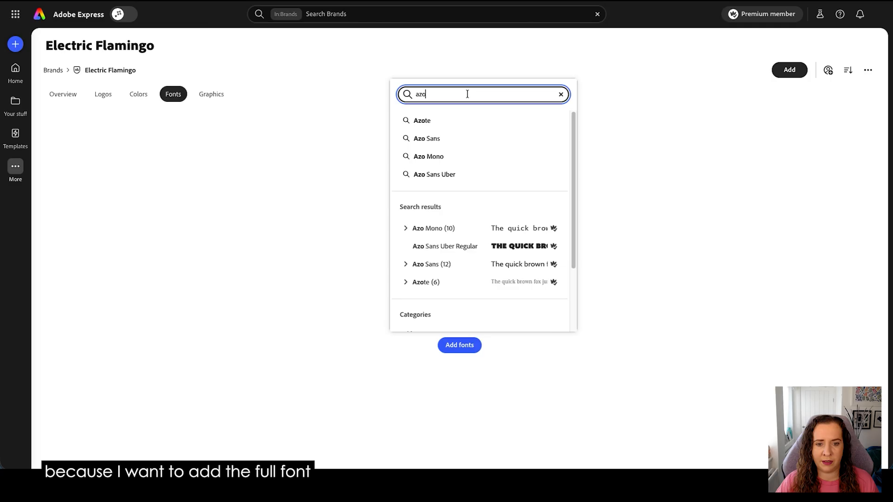
left_click(431, 263)
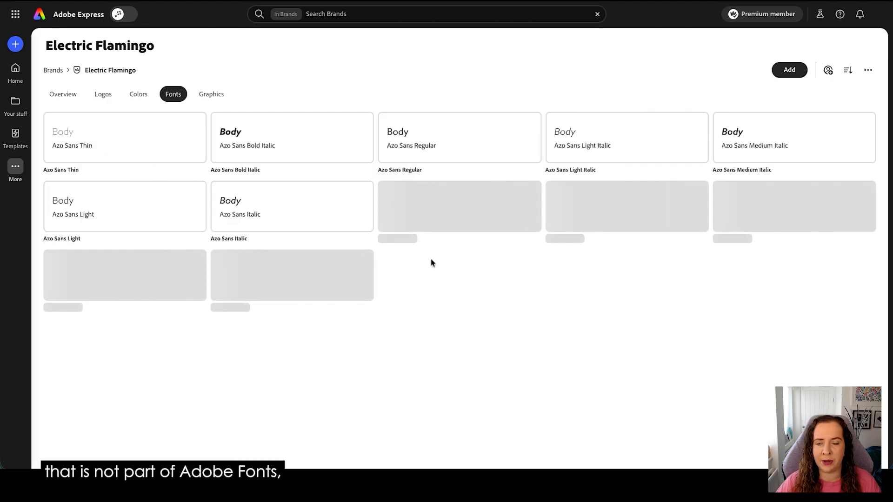
Step: Examine the custom font upload option and its license acknowledgement, and close it without uploading a font
left_click(789, 70)
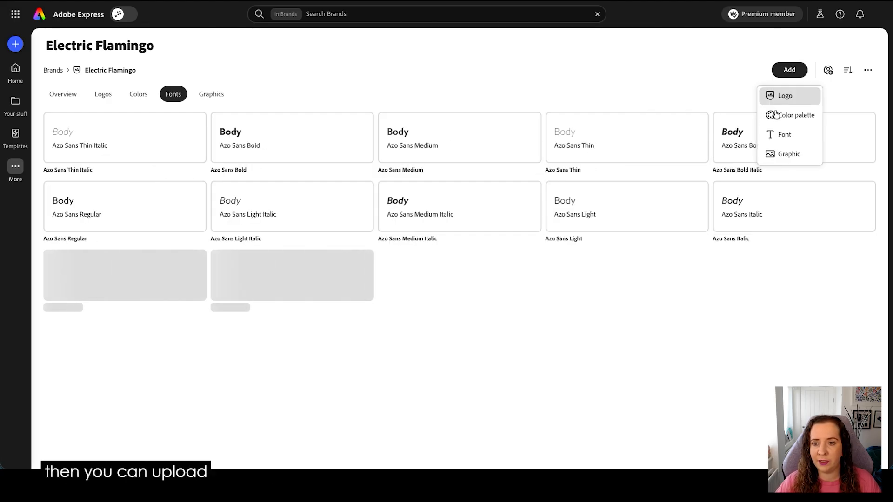
left_click(782, 135)
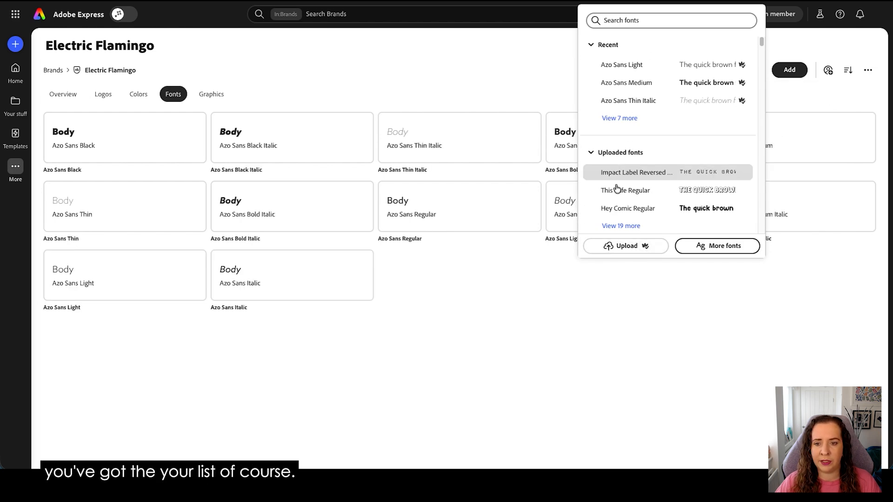
left_click(606, 250)
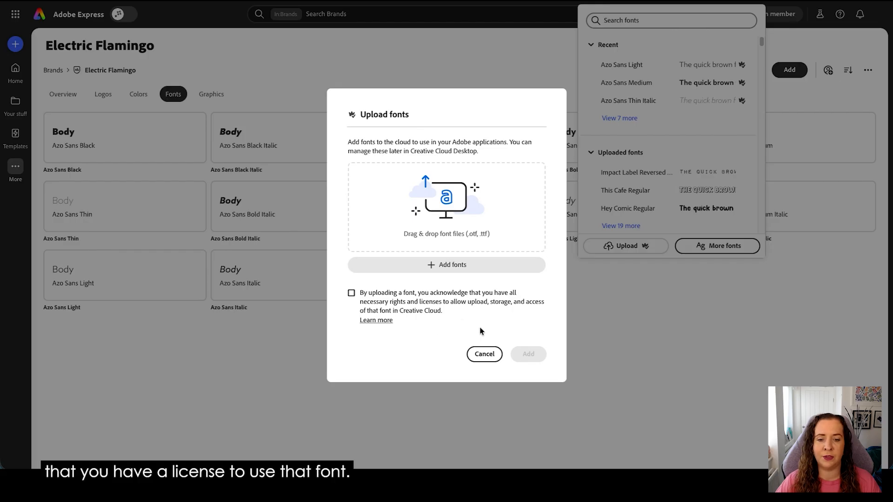
left_click(483, 355)
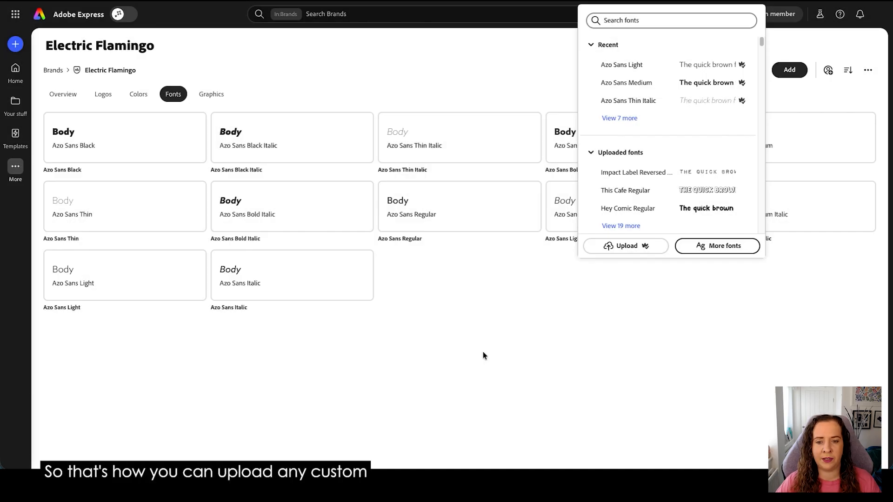
left_click(483, 355)
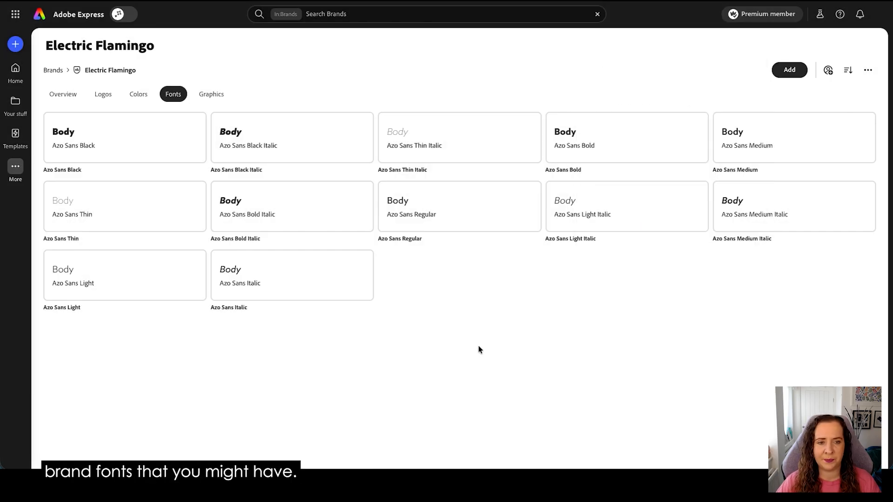
Step: Upload Branding-20.png, Branding-21.png, Branding-22.png and Branding-23.png from the Electric Flamingo Studio folder as brand graphics
left_click(211, 94)
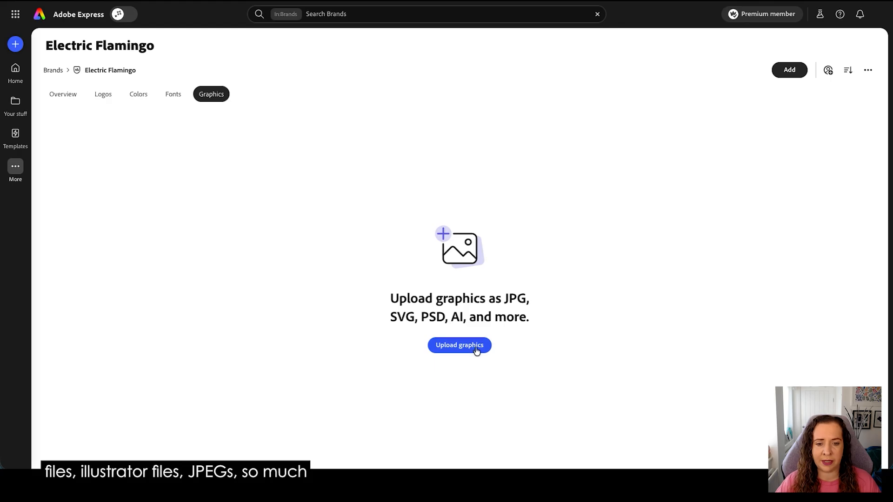
left_click(459, 346)
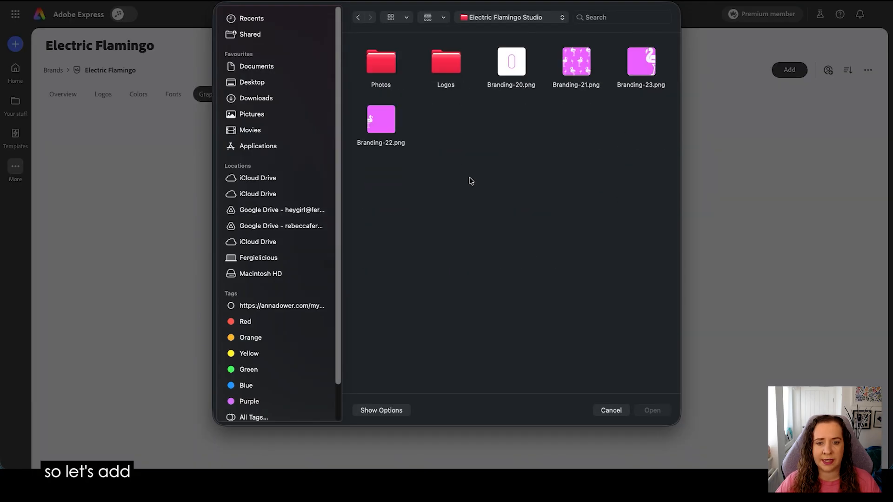
left_click(391, 127)
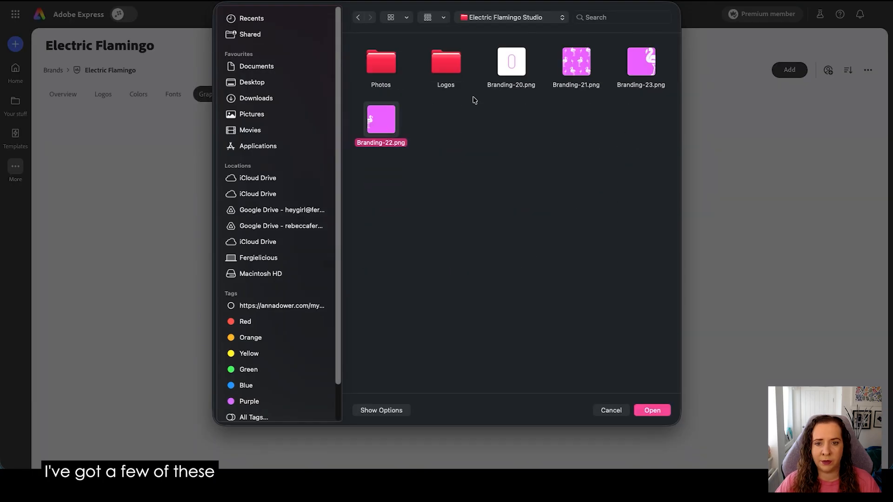
left_click(509, 69, "super")
left_click(586, 65, "super")
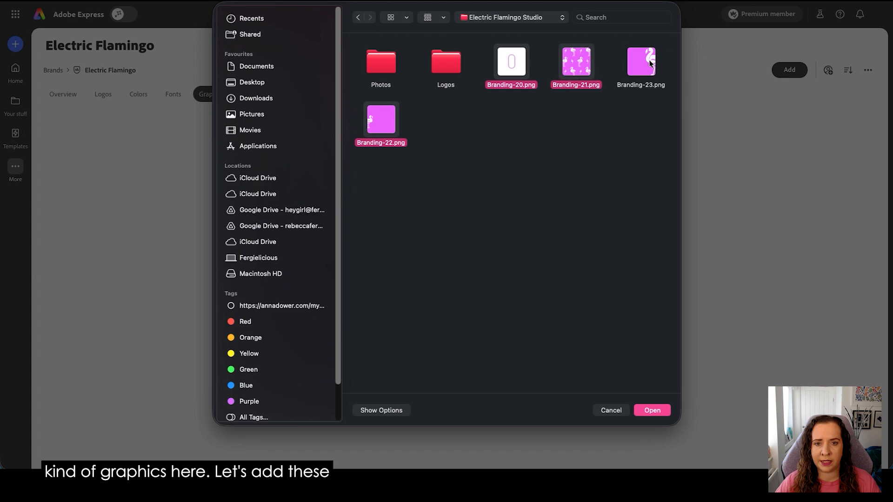
left_click(651, 63, "super")
key("Return")
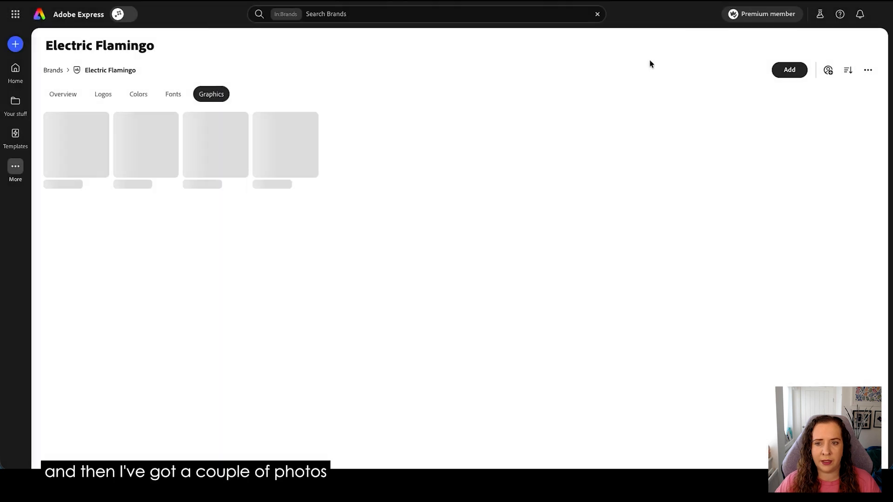
Step: Upload Portrait-1.png and Portrait-2.png from the Photos folder as additional brand graphics and return to the brand overview
left_click(786, 70)
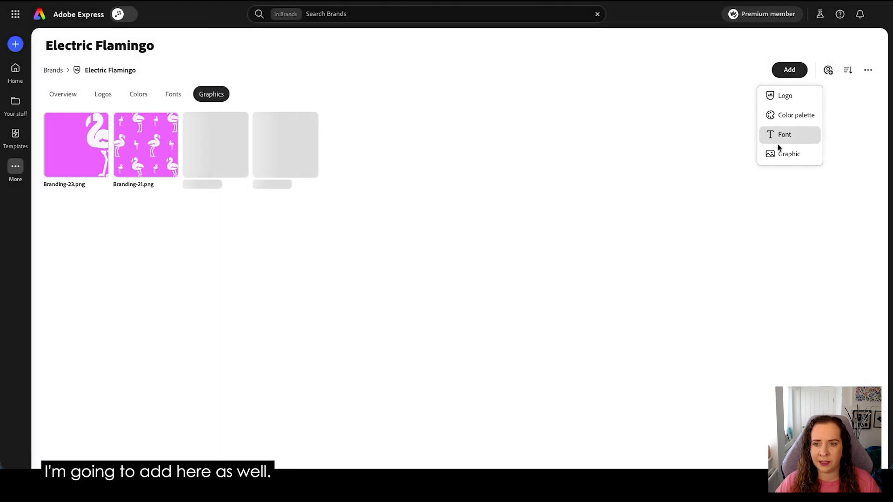
left_click(771, 152)
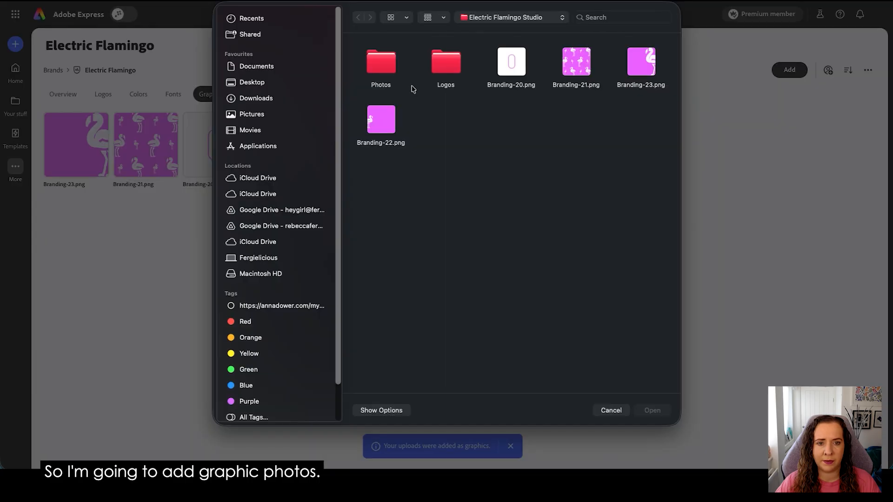
double_click(382, 65)
left_click_drag(371, 104, 463, 74)
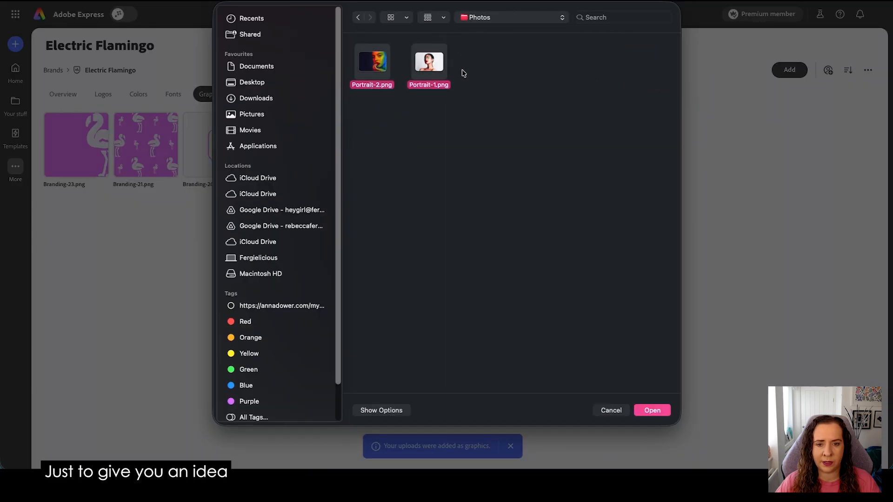
left_click(645, 410)
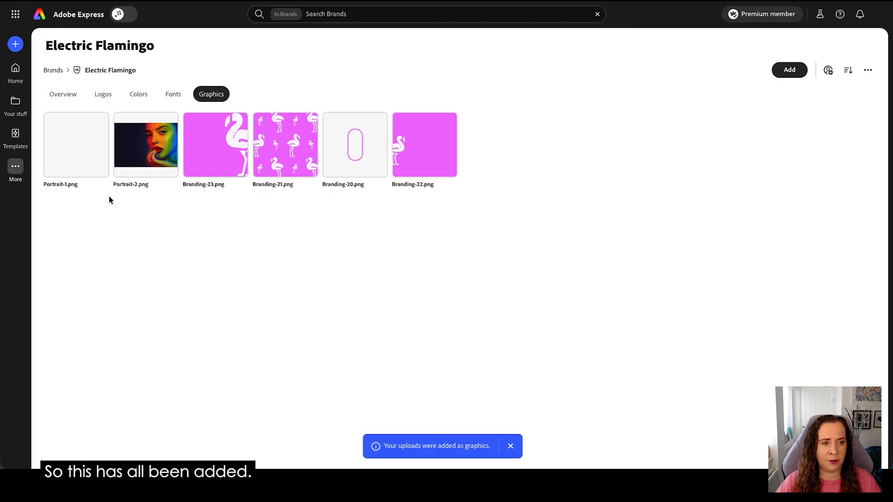
left_click(62, 94)
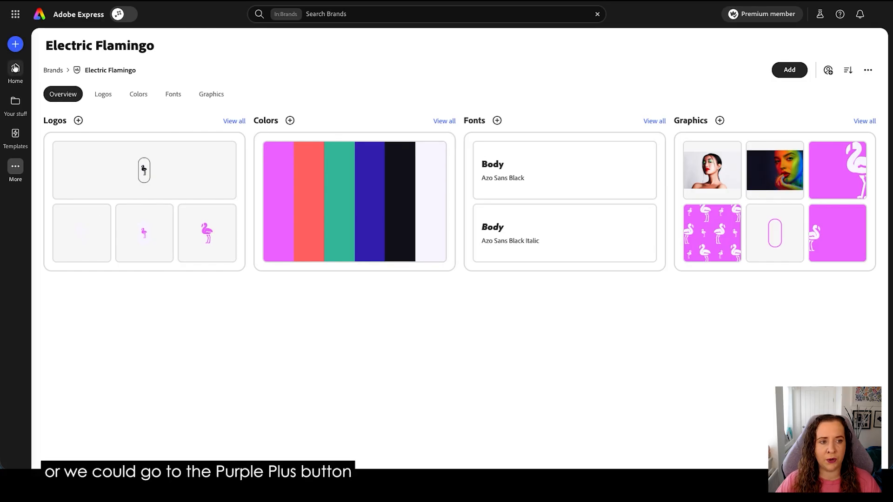
Step: Create a new blank Instagram portrait post of 1,080 x 1,350 px from the standard and suggested formats
left_click(14, 45)
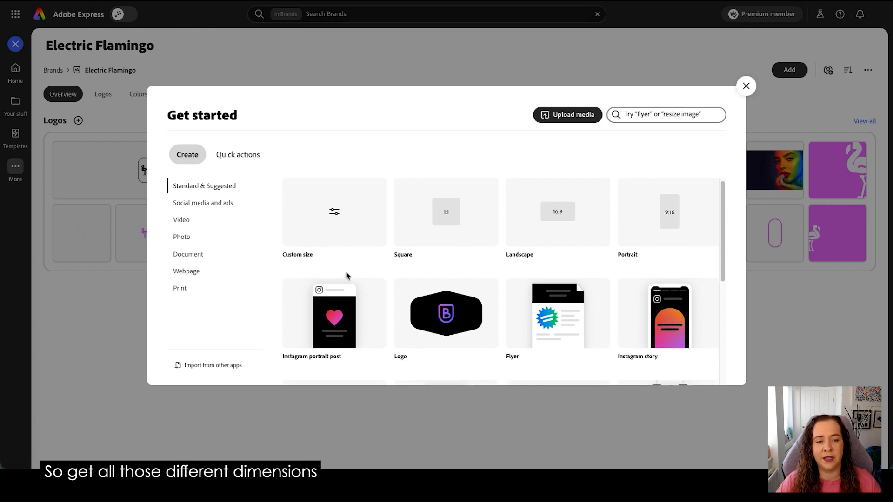
scroll(347, 275, "down", 2)
scroll(348, 276, "down", 1)
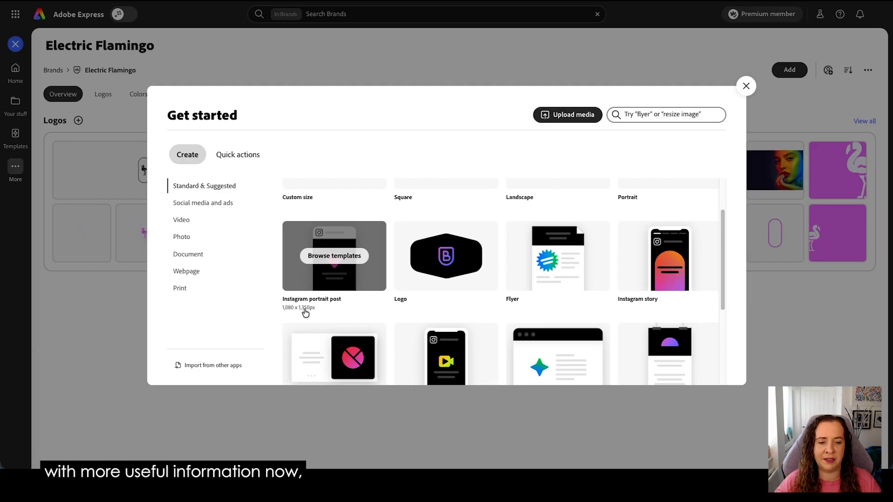
left_click(339, 278)
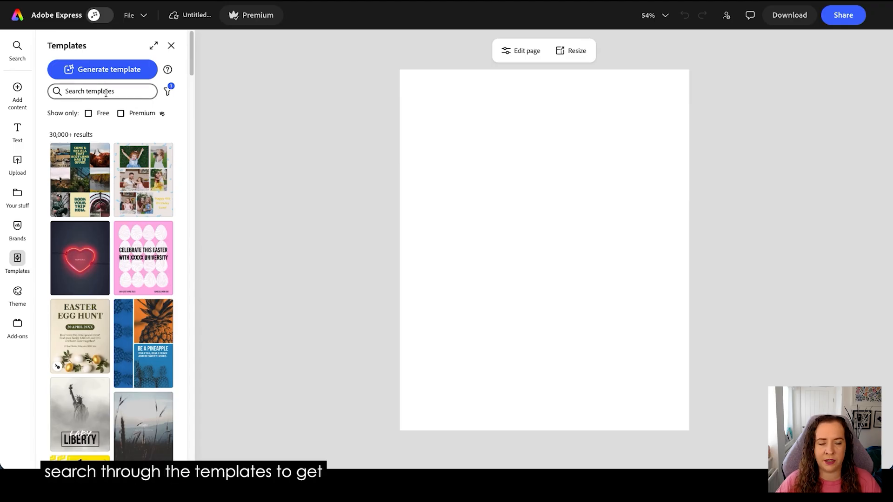
Step: Browse the suggested templates for the Instagram portrait post for layout ideas and inspiration
scroll(119, 298, "down", 2)
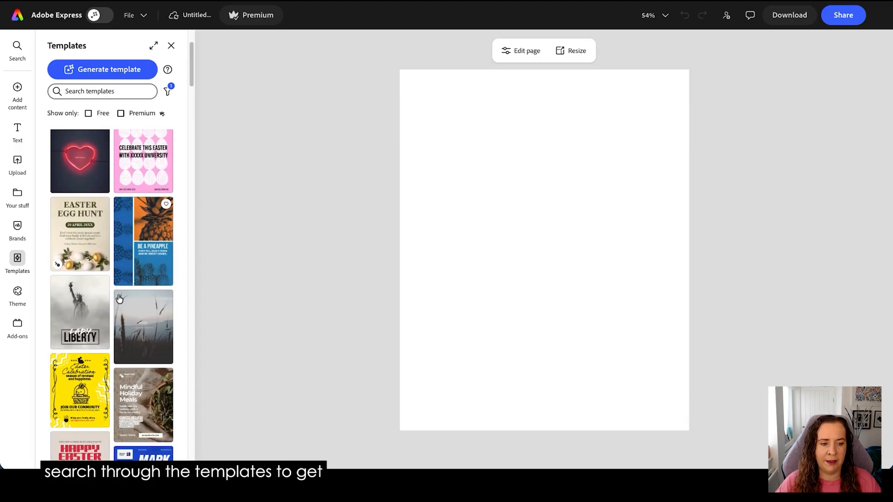
scroll(119, 299, "down", 5)
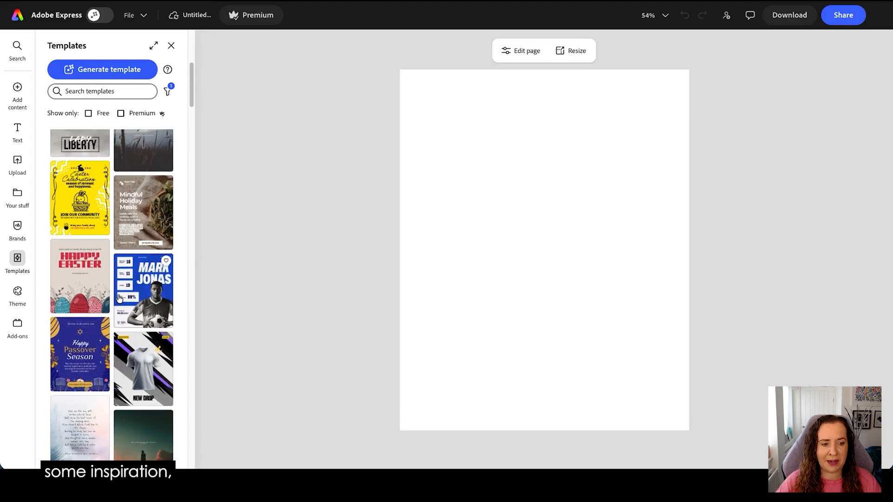
scroll(119, 298, "down", 6)
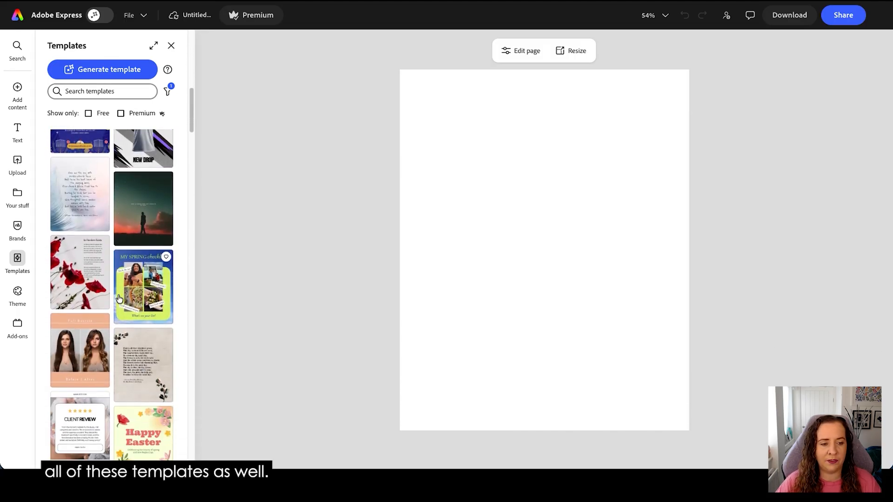
scroll(119, 298, "down", 9)
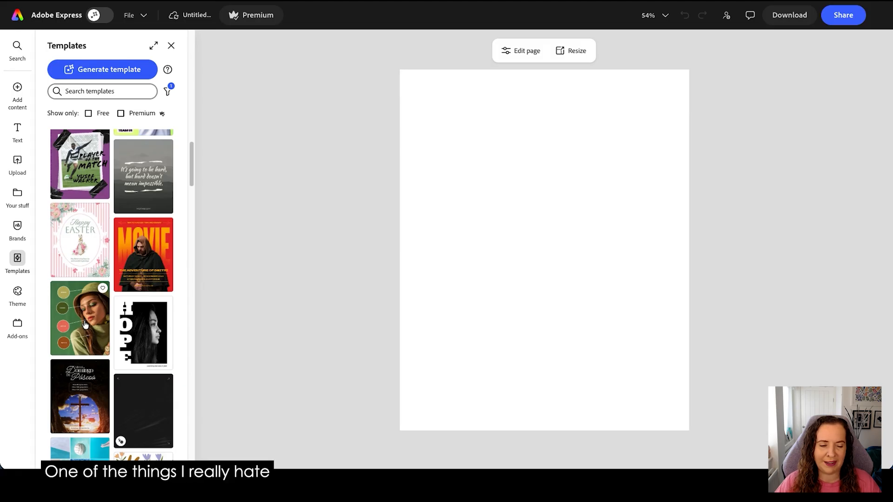
scroll(85, 325, "down", 4)
scroll(84, 328, "down", 15)
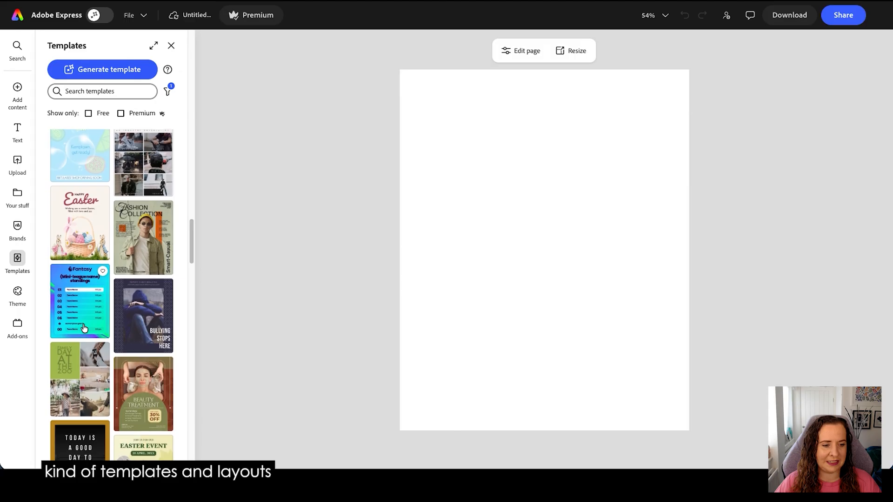
scroll(84, 328, "down", 12)
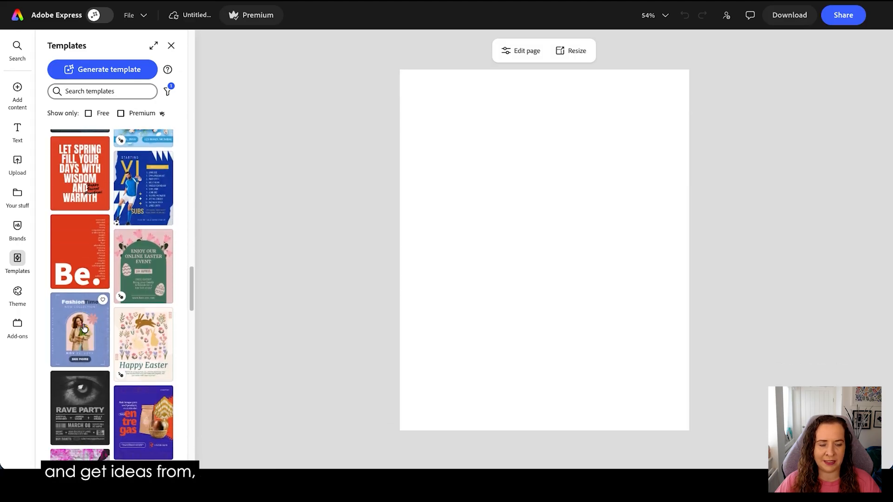
scroll(84, 328, "down", 2)
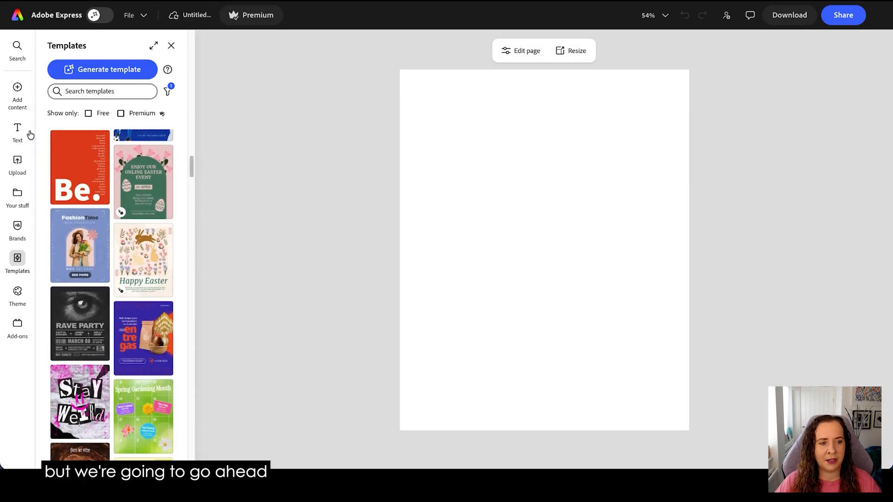
Step: Add Portrait-2.png from the Electric Flamingo brand graphics to the page as a linked asset and enlarge it
left_click(230, 185)
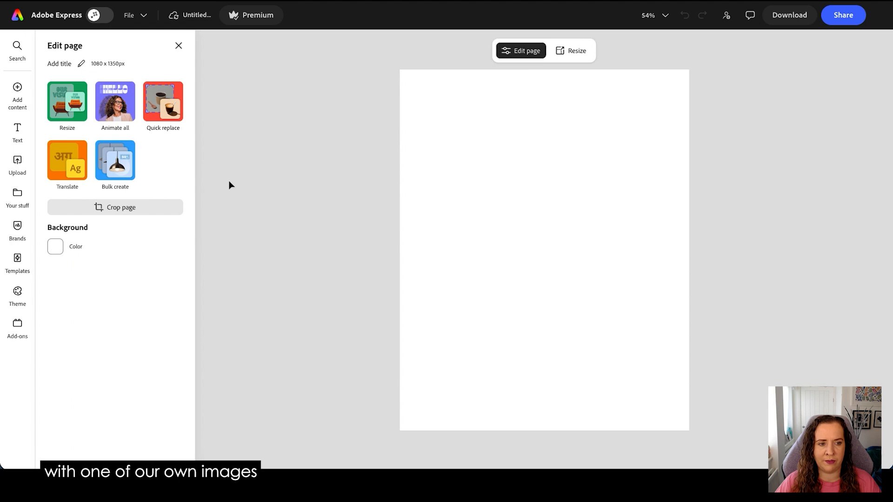
left_click(21, 92)
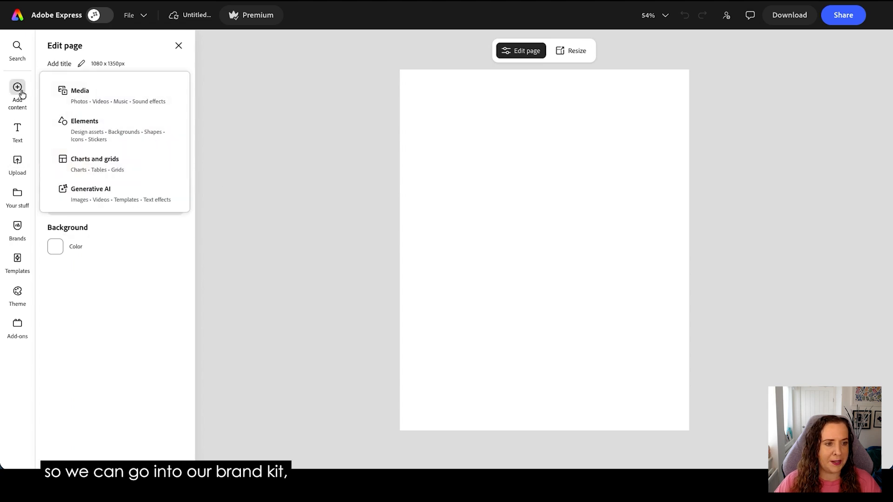
left_click(17, 232)
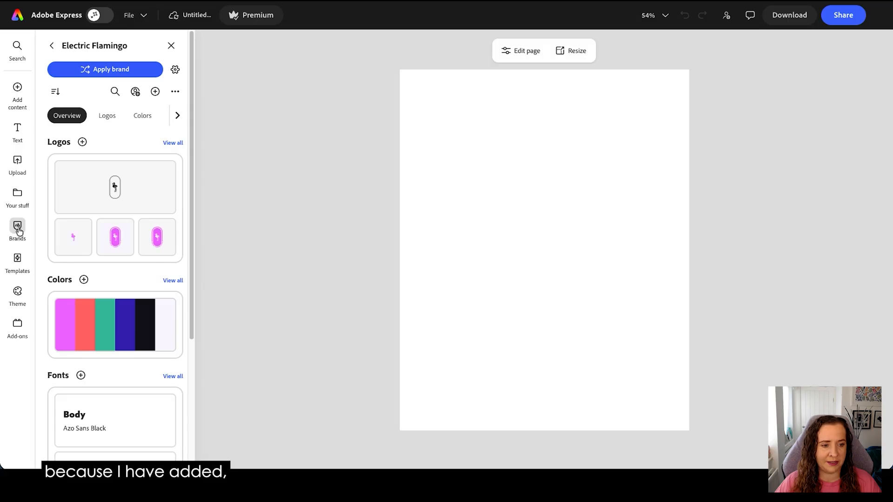
scroll(70, 329, "down", 4)
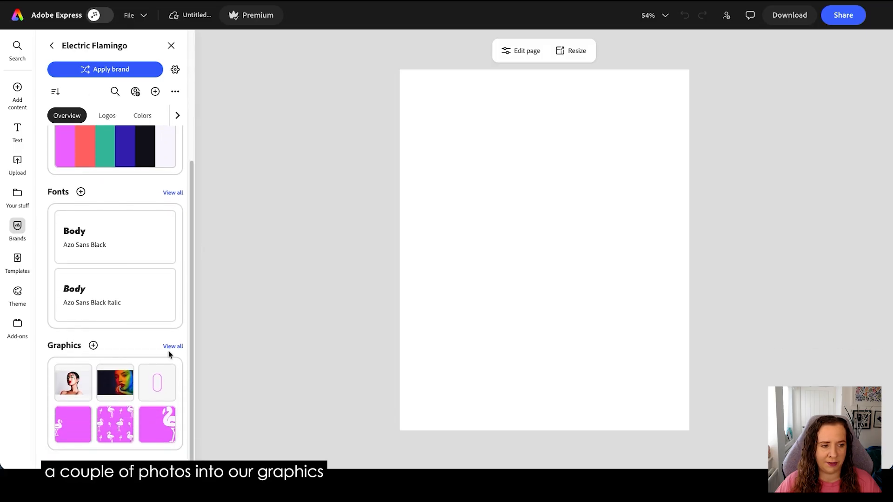
left_click(172, 347)
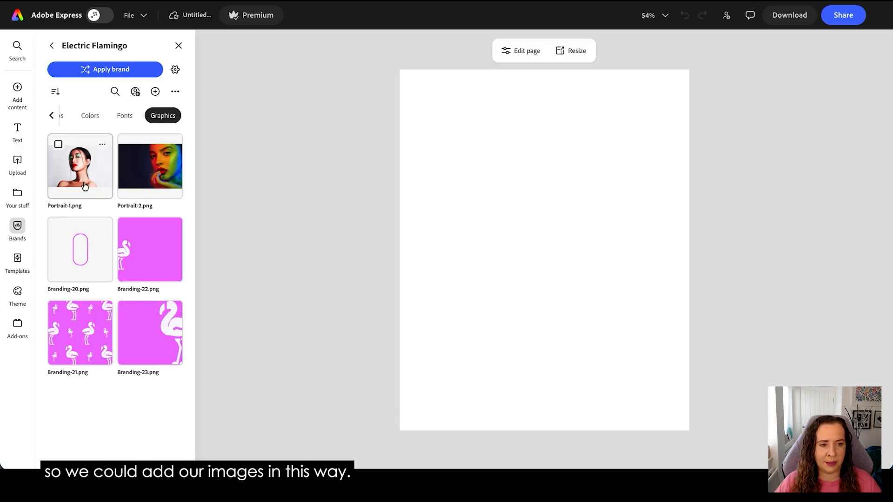
left_click(162, 178)
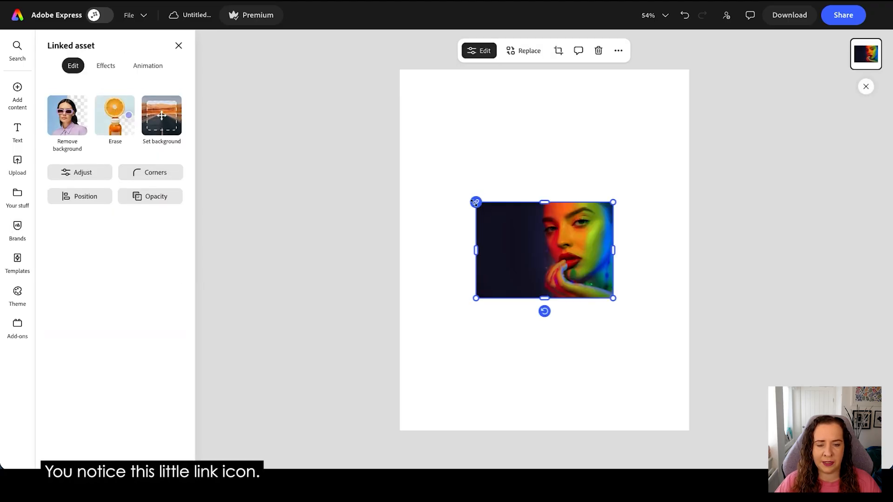
left_click_drag(473, 200, 425, 158)
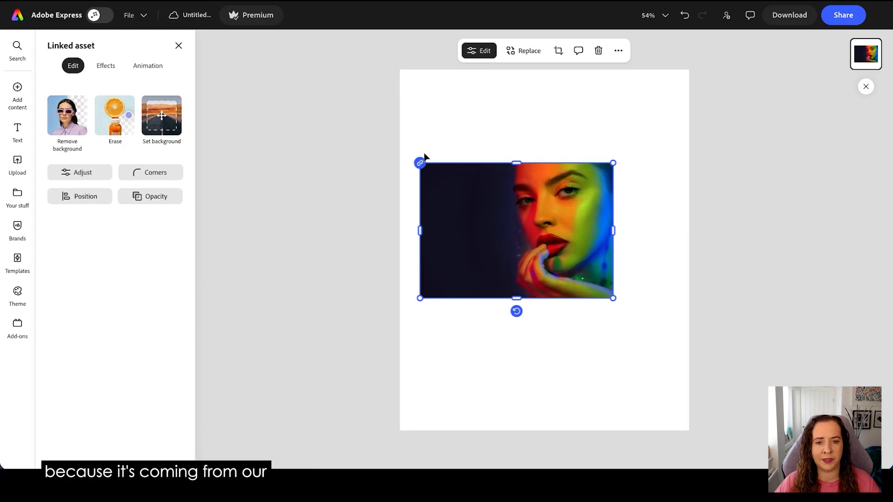
left_click(443, 144)
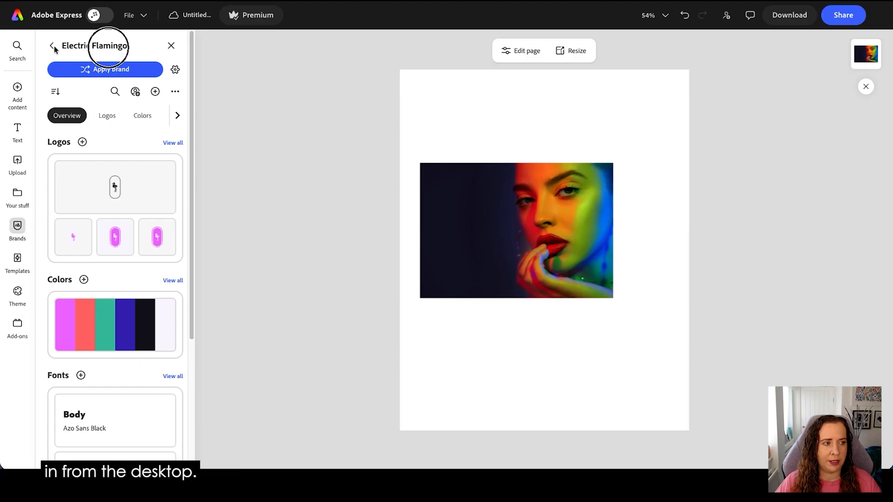
Step: Bring the light-background portrait photo in from the desktop and position it in the upper part of the page
left_click_drag(55, 46, 543, 120)
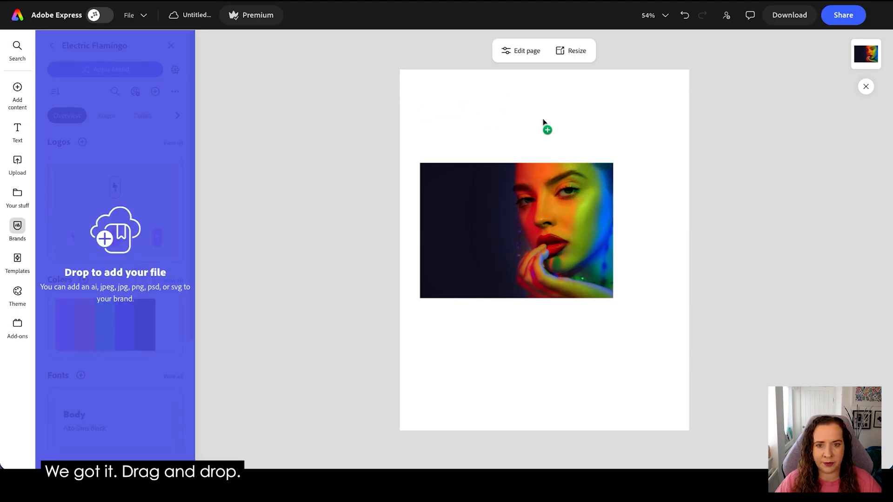
left_click_drag(618, 154, 511, 123)
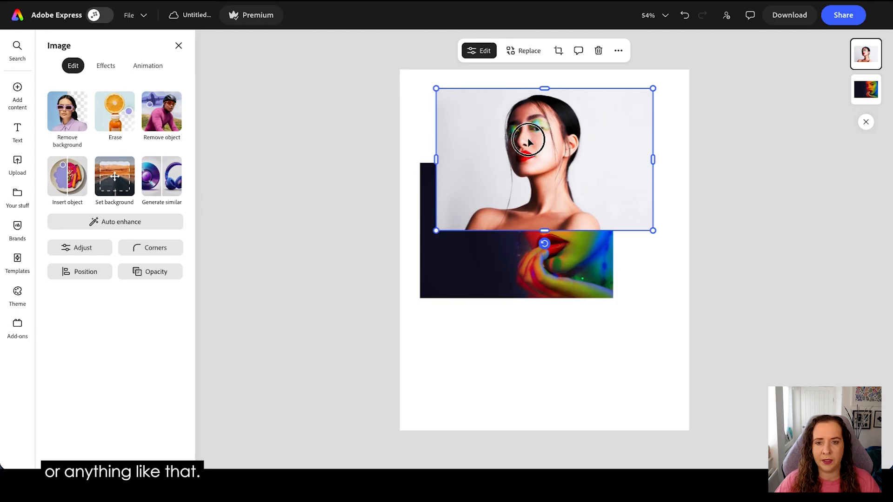
left_click_drag(527, 140, 550, 139)
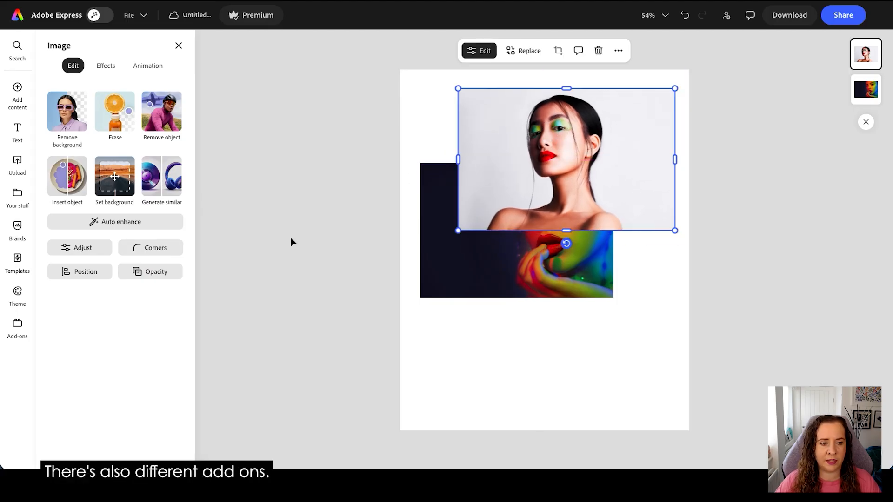
Step: Browse the available add-ons and your own add-ons for useful tools such as Google Drive, Mask Maker and Brandfetch
left_click(24, 327)
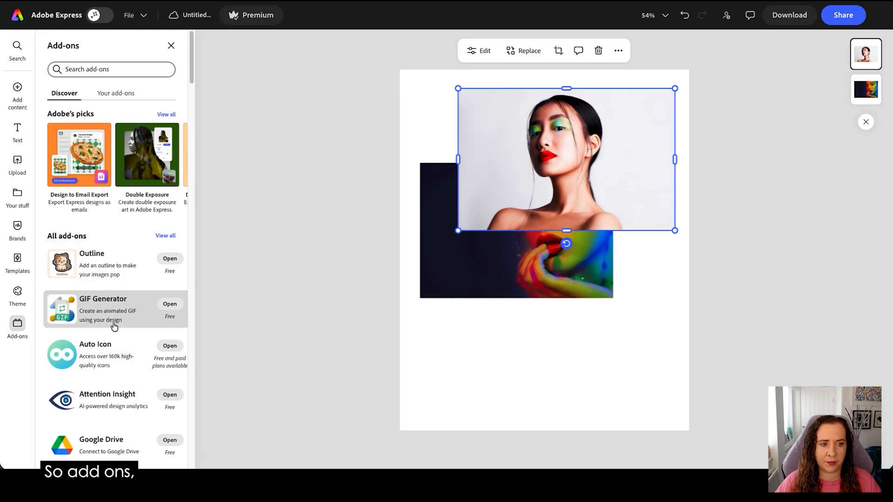
scroll(112, 334, "down", 5)
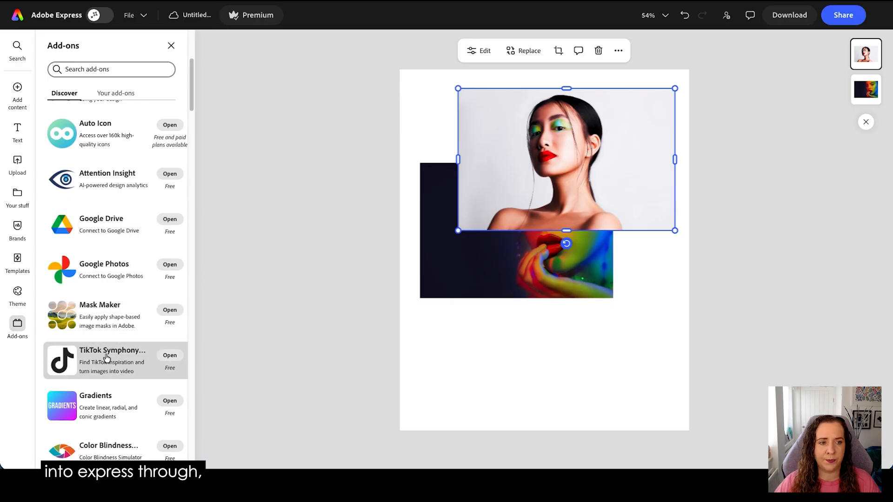
scroll(105, 355, "up", 5)
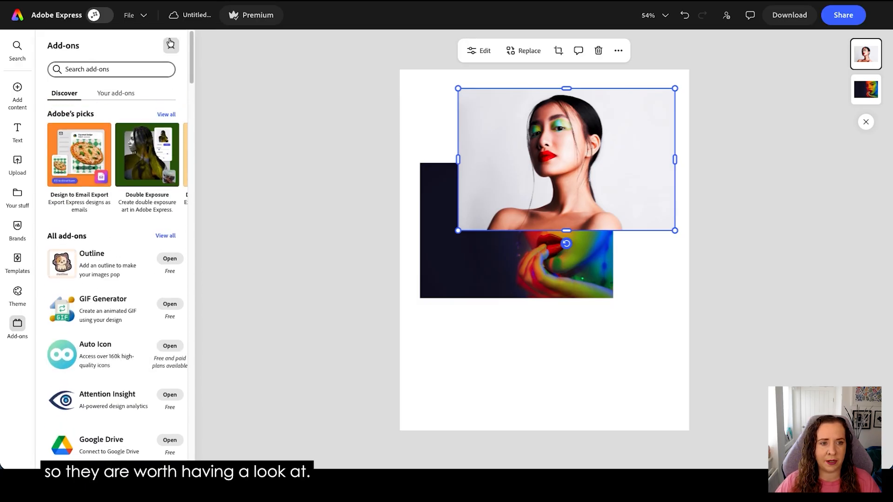
left_click(114, 93)
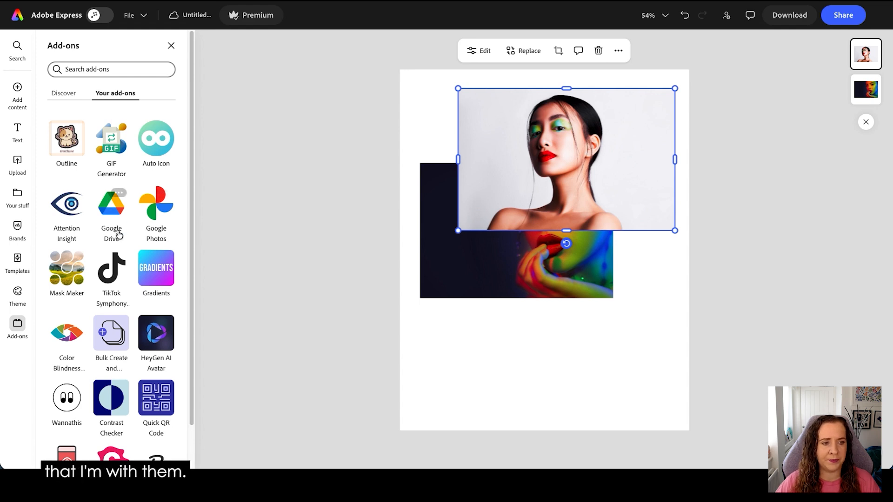
scroll(114, 234, "down", 1)
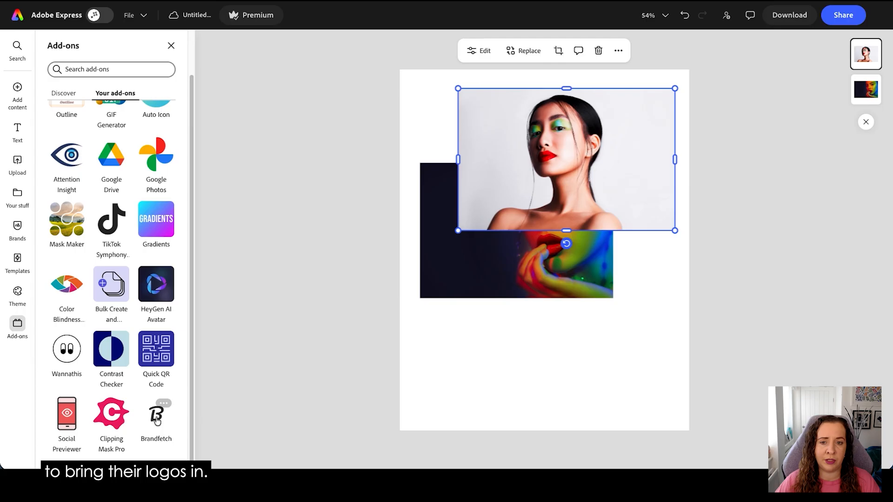
scroll(157, 421, "up", 1)
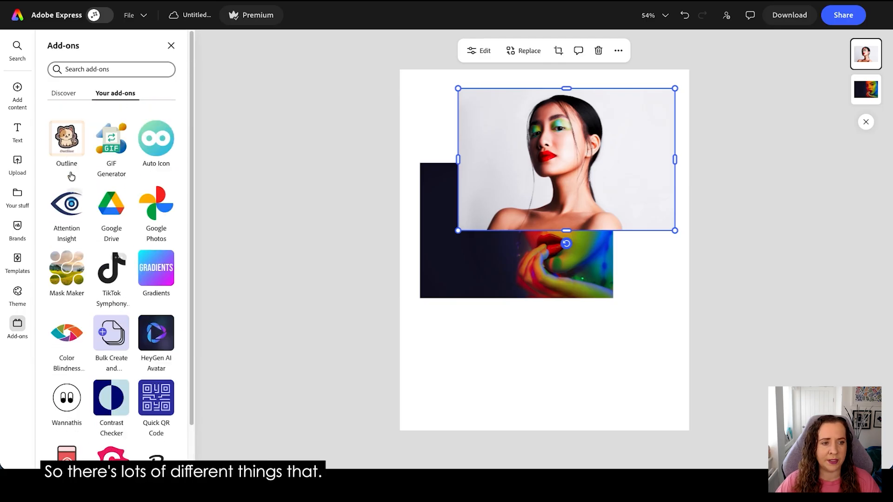
left_click(171, 45)
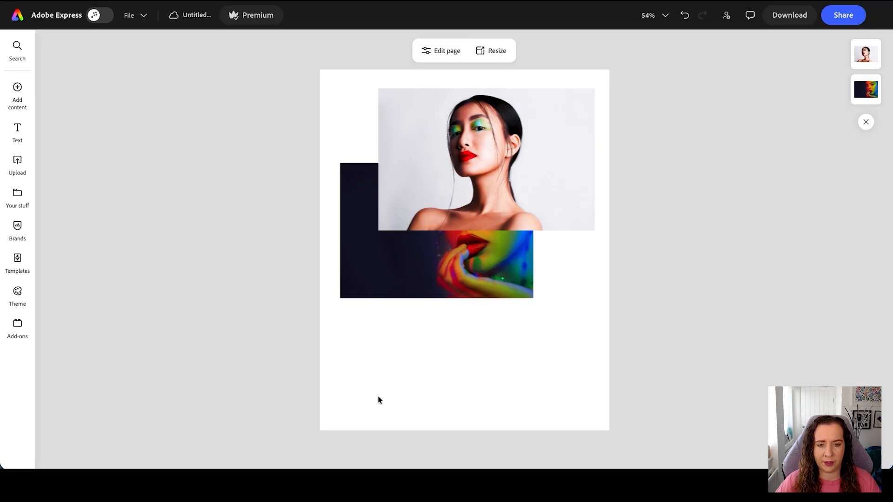
Step: Delete the rainbow-lit portrait and resize the light-background portrait to fill the whole page
left_click(421, 280)
key("Delete")
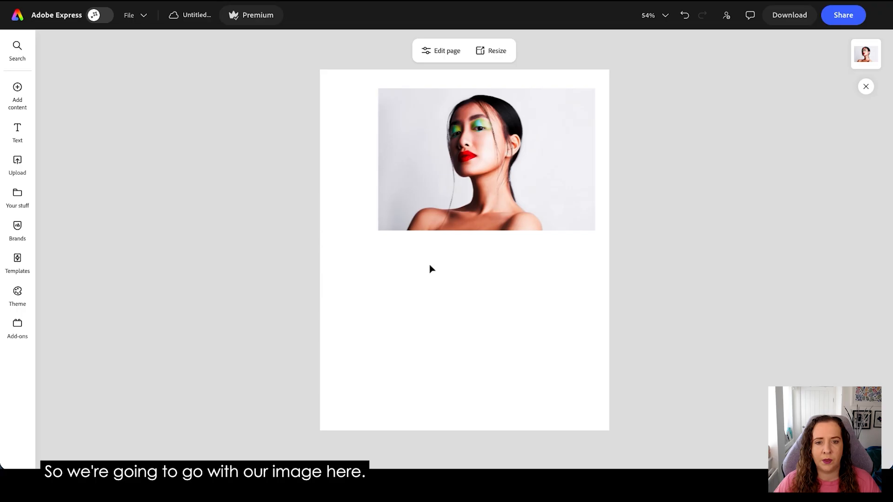
left_click(466, 201)
left_click_drag(506, 148, 515, 143)
left_click_drag(390, 212, 346, 301)
left_click_drag(465, 258, 473, 427)
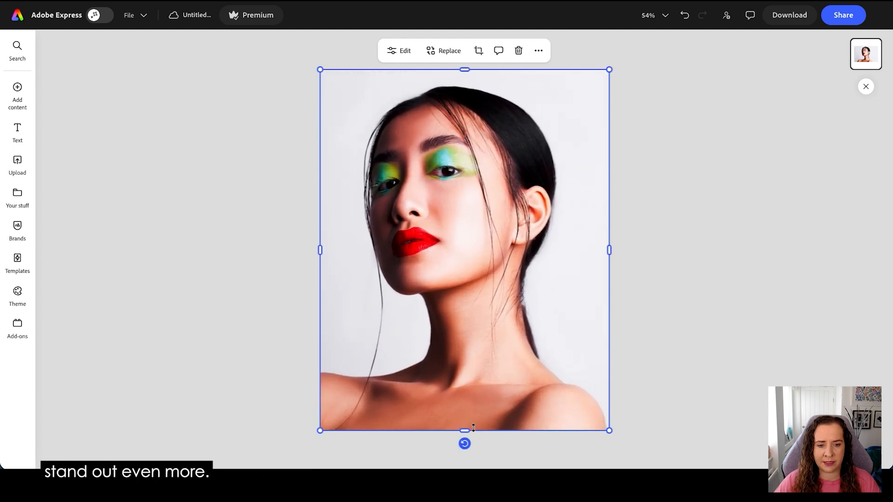
Step: Shift the portrait to the right within its freeform crop frame so the face is better centered on the page
double_click(472, 305)
left_click_drag(461, 309, 485, 309)
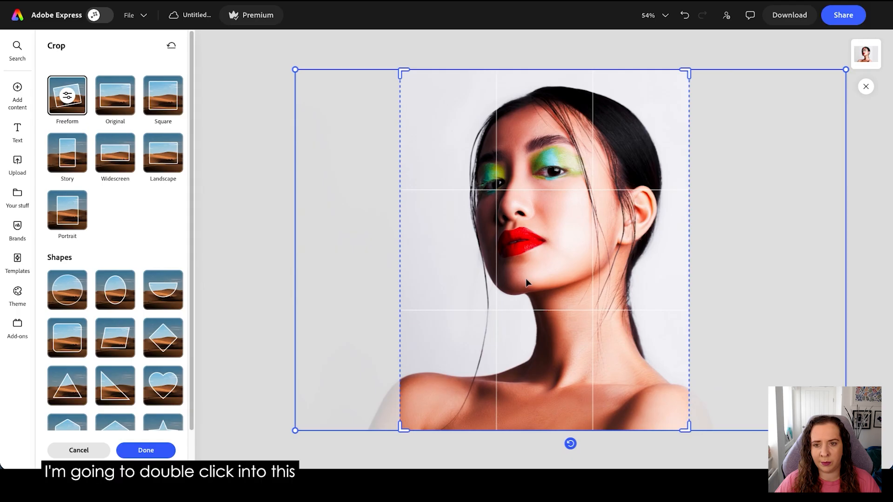
left_click_drag(532, 269, 532, 269)
left_click(278, 208)
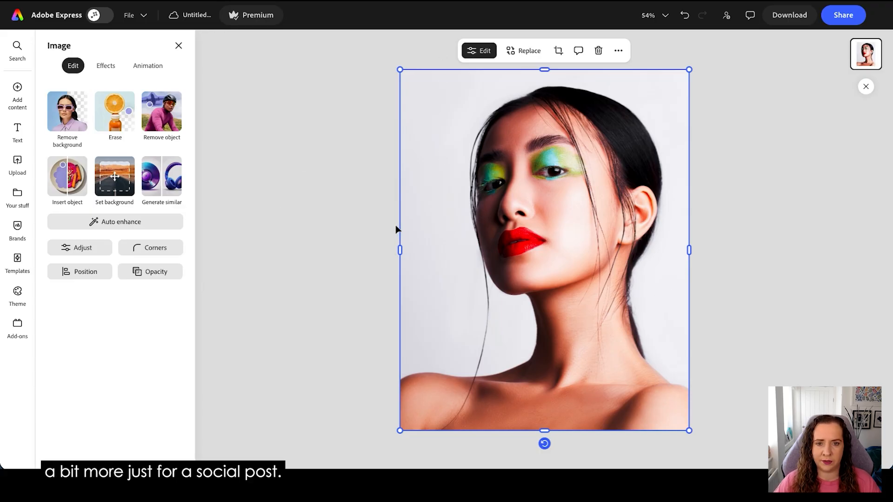
Step: Remove the background from the portrait and compare the image's editing options with the page settings
left_click(69, 121)
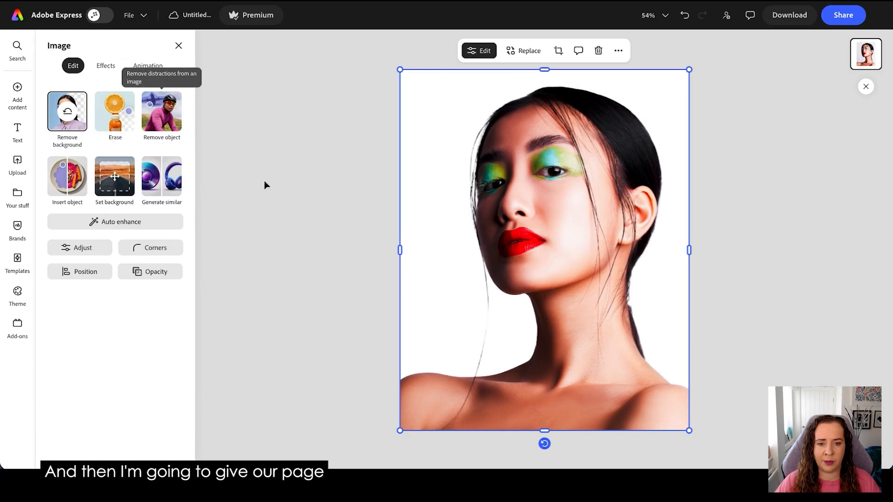
left_click(264, 182)
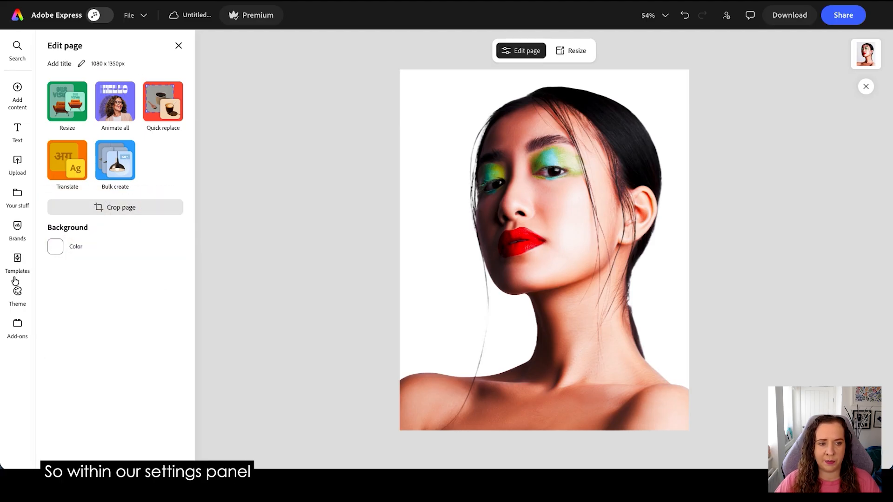
left_click(558, 214)
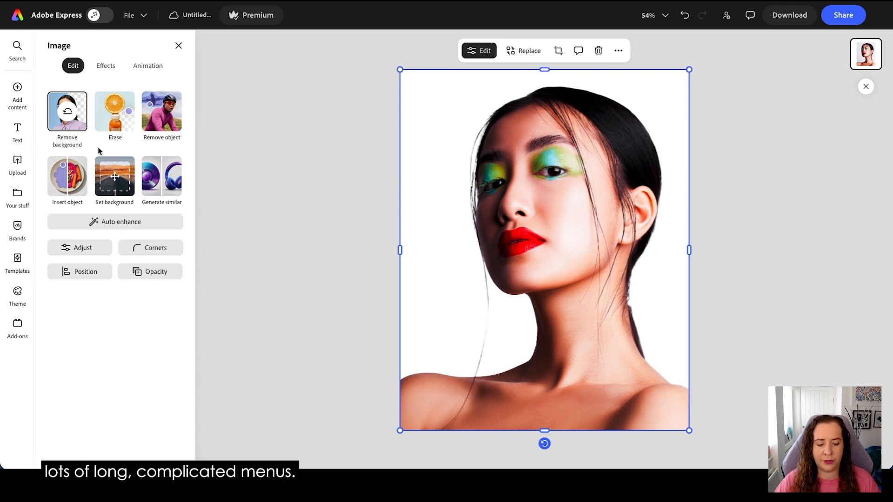
left_click(233, 131)
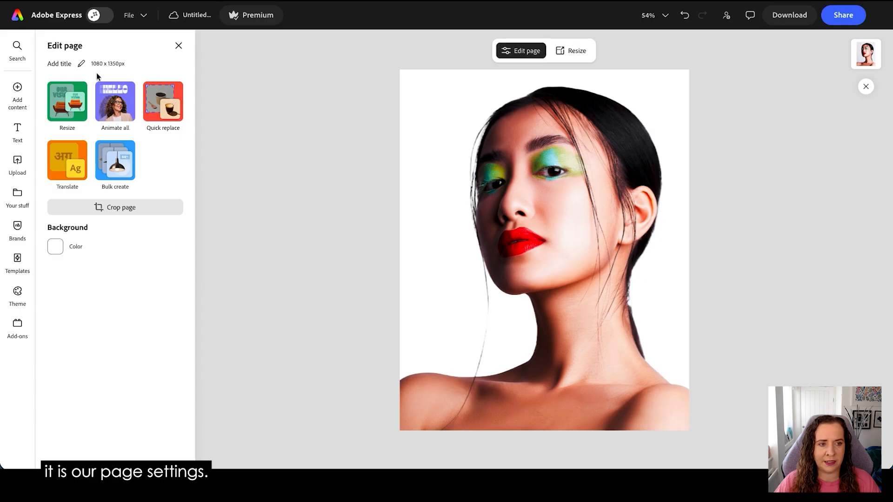
Step: Set the page background to the cream-to-red gradient preset and inspect its linear gradient color stops
left_click(56, 251)
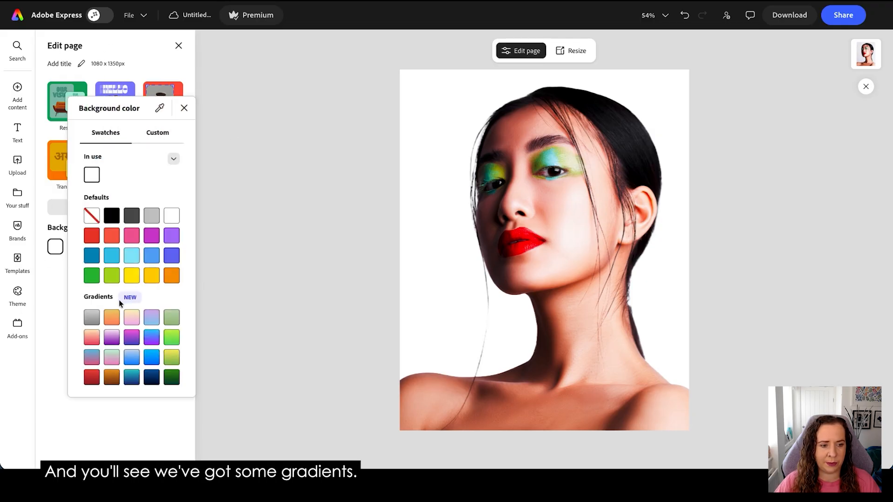
left_click(91, 342)
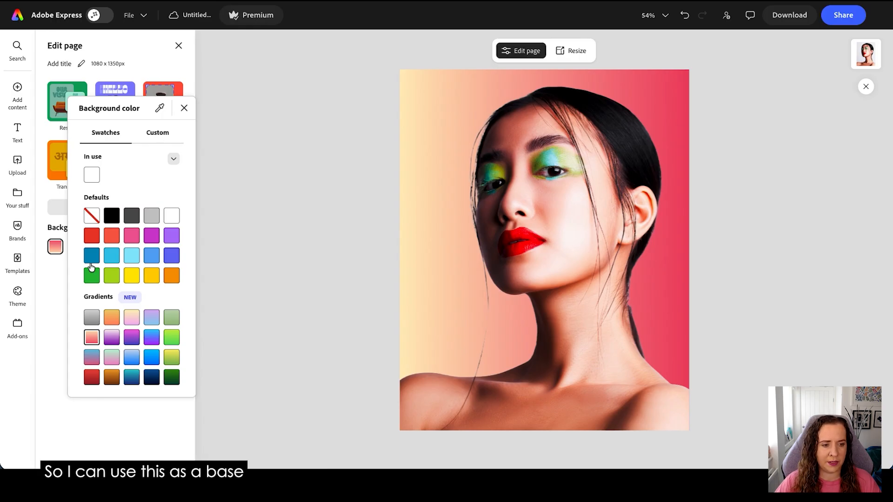
left_click(158, 134)
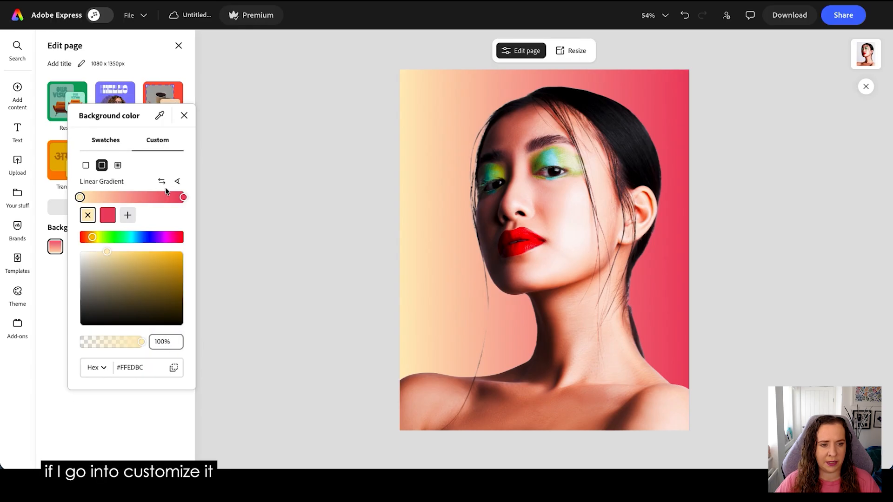
left_click(184, 197)
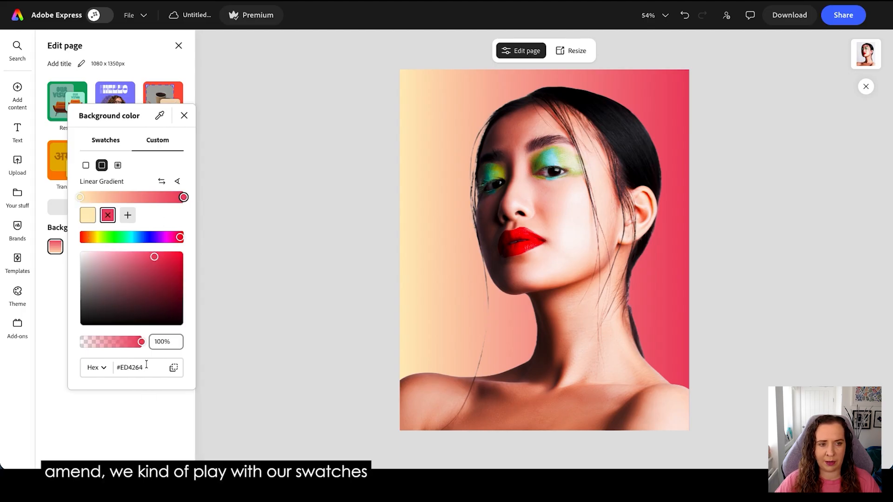
Step: Switch the background color swatches from the in-use colors to the Electric Flamingo brand palette
left_click(106, 140)
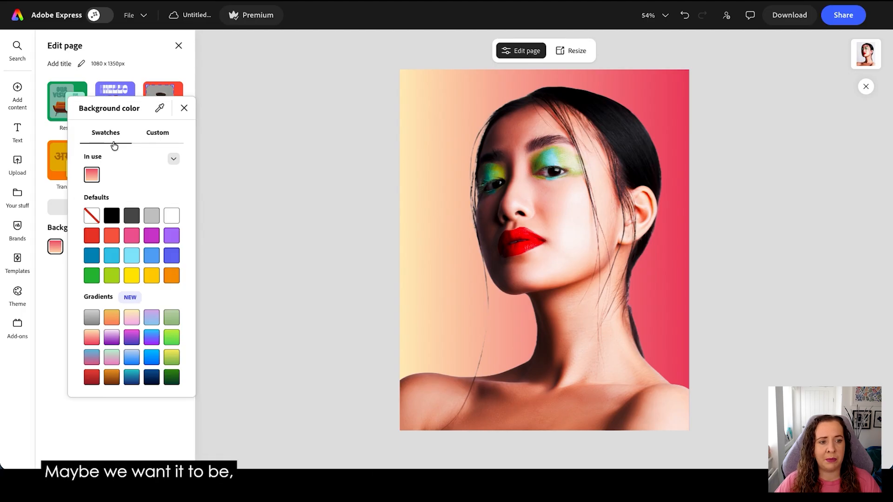
left_click(172, 159)
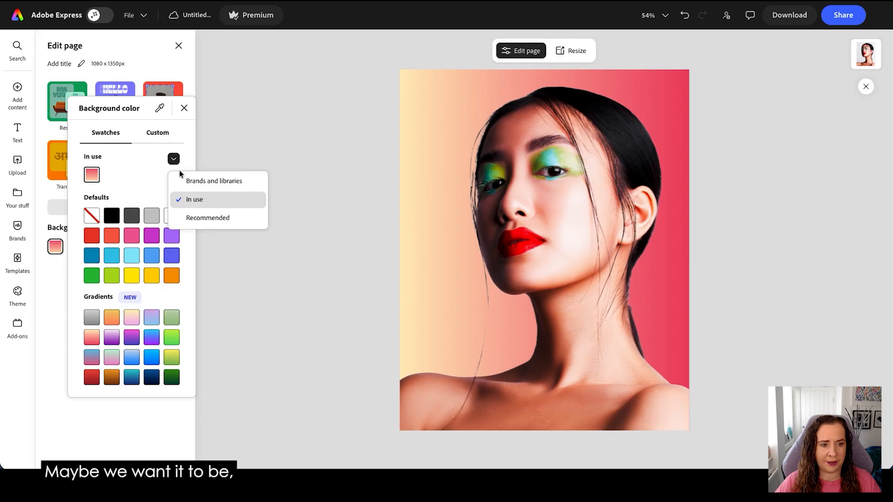
left_click(200, 180)
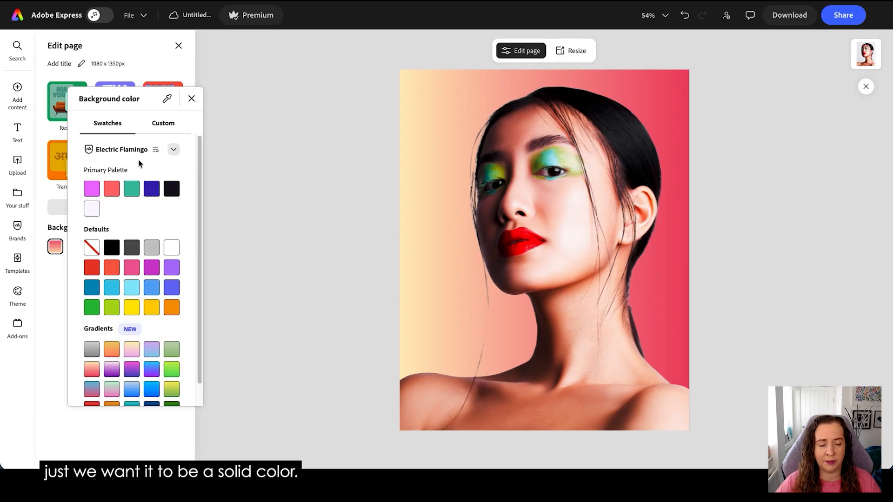
left_click(173, 149)
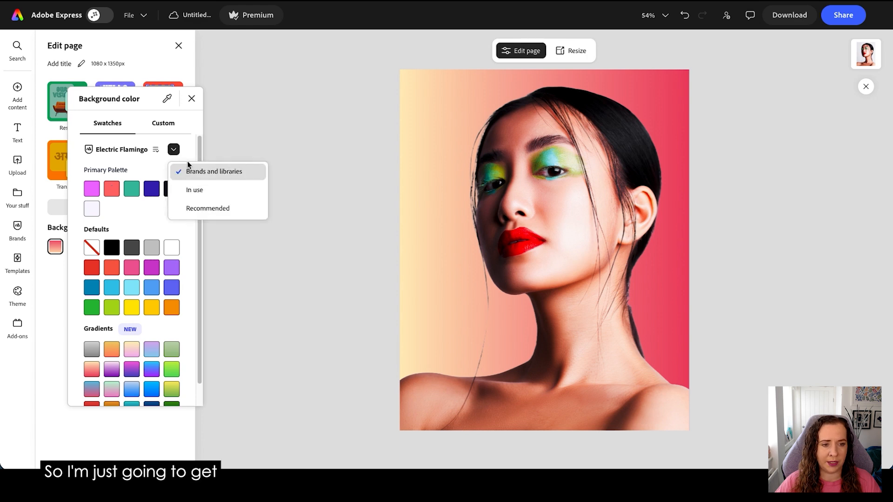
left_click(155, 150)
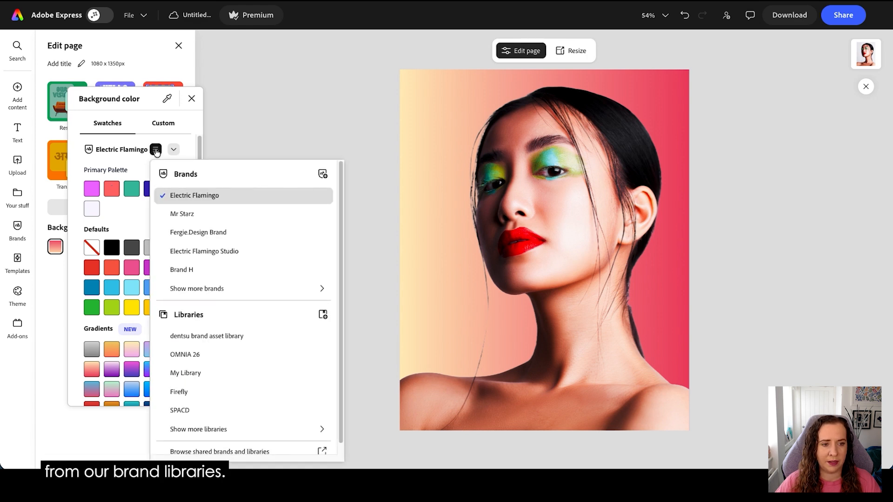
left_click(156, 205)
Step: Try the pink, green and dark blue Electric Flamingo brand colors as solid page backgrounds, finishing on coral #FF6B6B
left_click(112, 190)
left_click(92, 189)
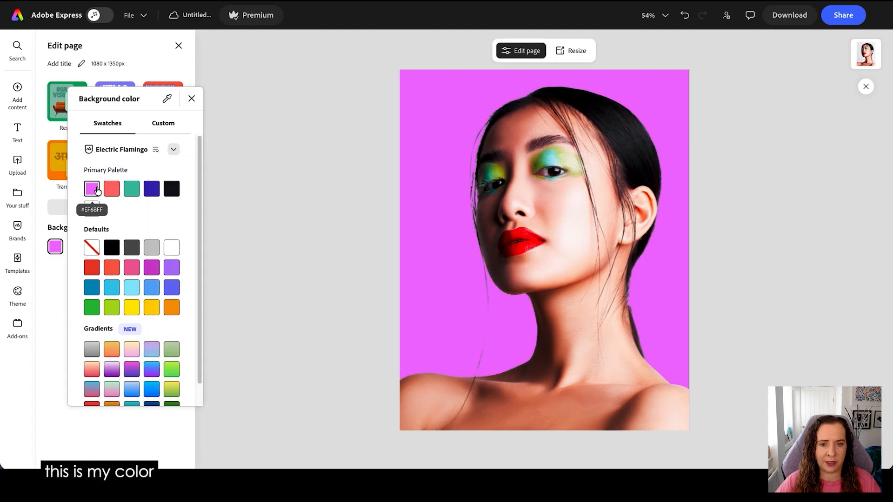
left_click(133, 188)
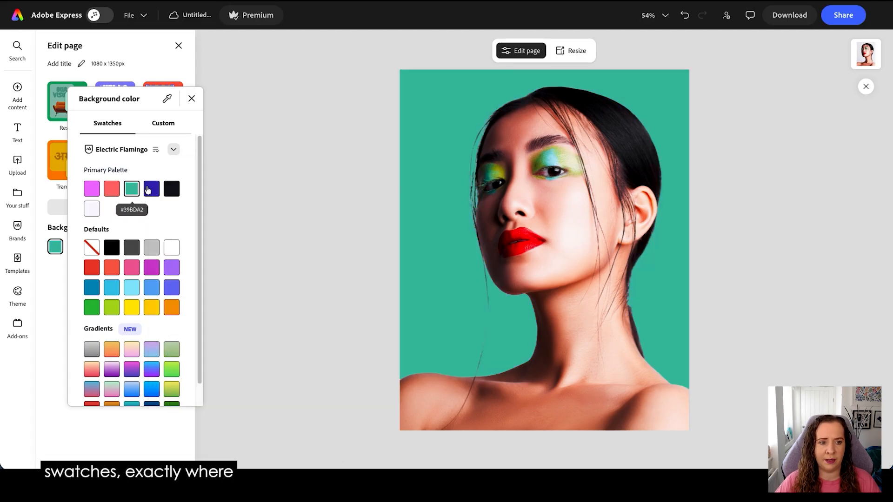
left_click(151, 189)
left_click(111, 191)
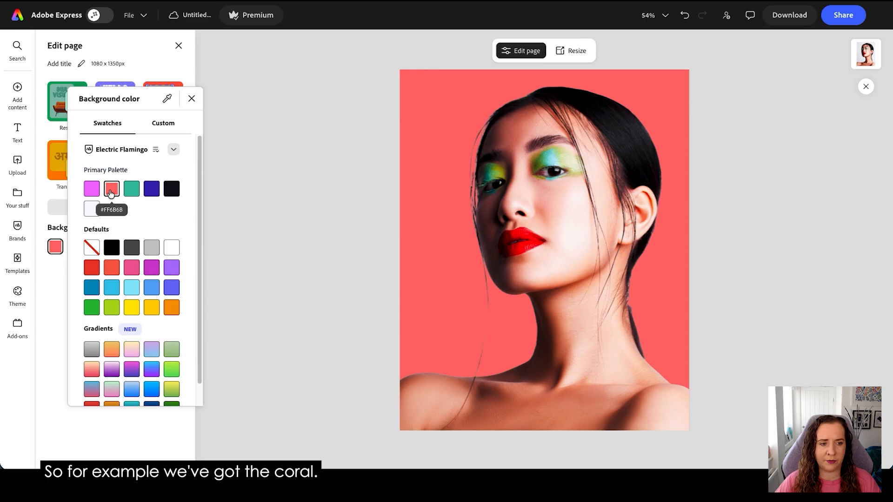
Step: Copy the coral background's hex code and check the hex code of the brand palette's off-white swatch
left_click(161, 129)
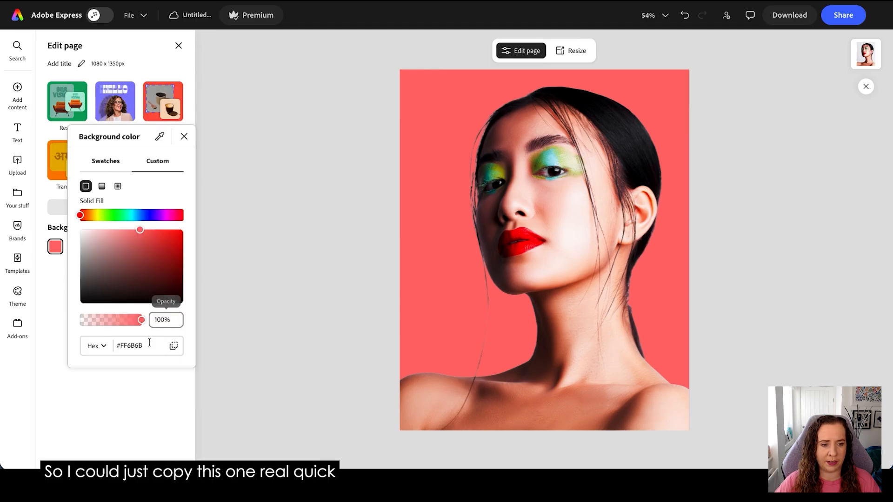
left_click(173, 346)
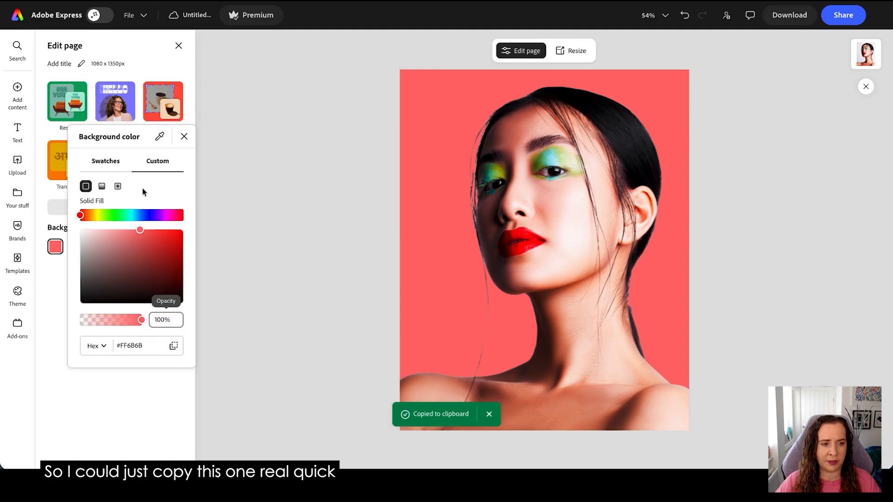
left_click(108, 162)
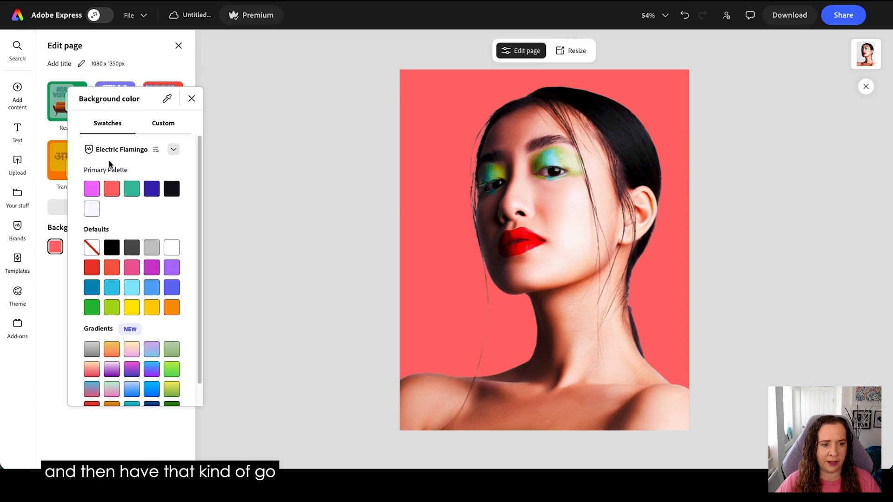
mouse_move(91, 214)
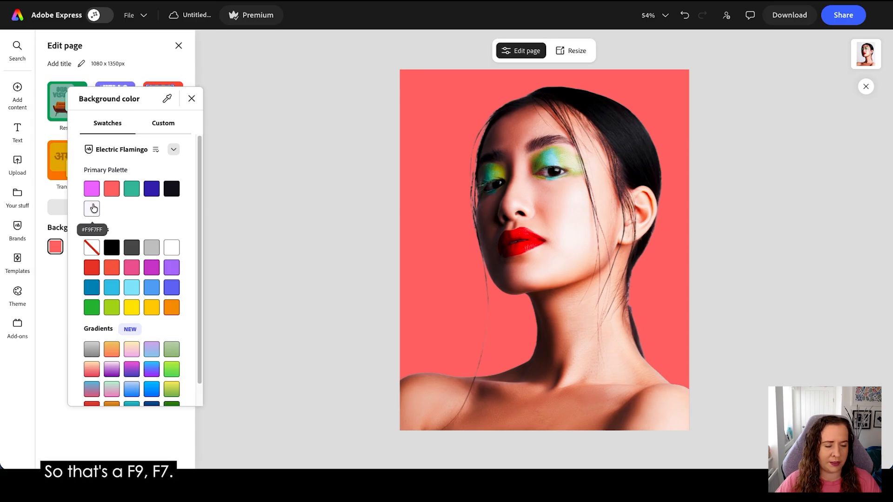
Step: Reapply the cream-to-red gradient preset to the page background and replace its red color stop with the copied coral #FF6B6B
left_click(96, 370)
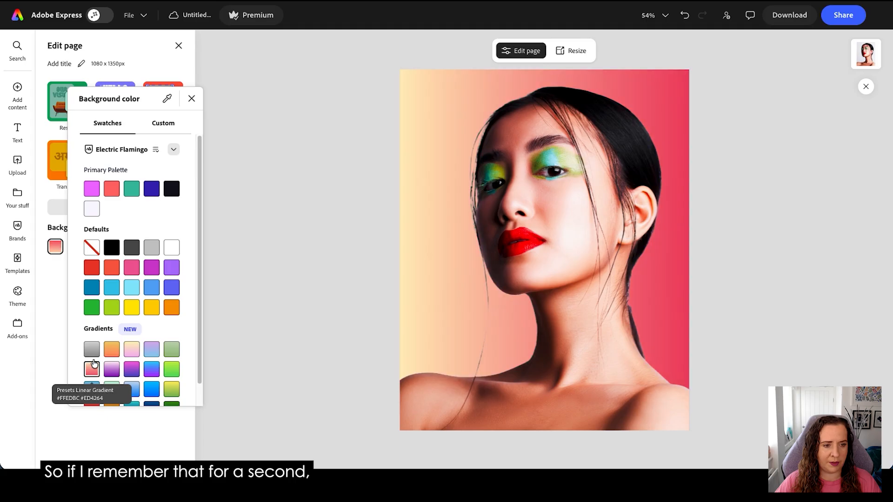
left_click(161, 123)
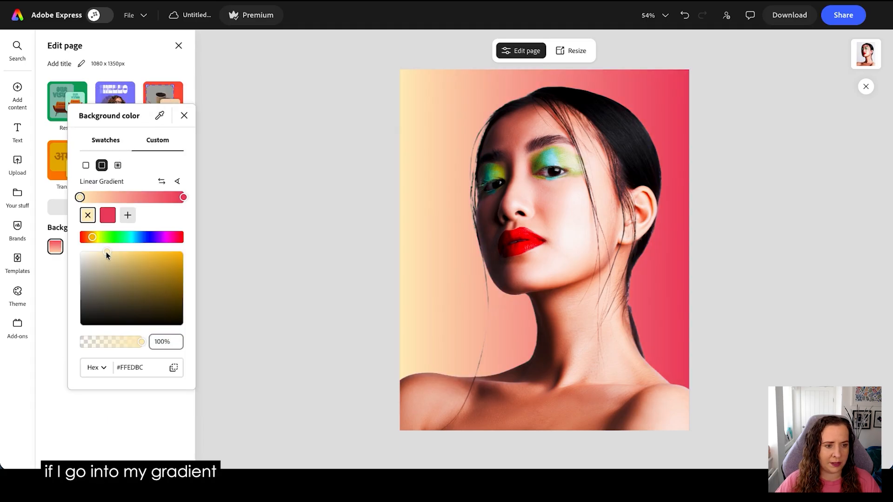
left_click(106, 217)
left_click(154, 369)
key("ctrl+v")
key("Return")
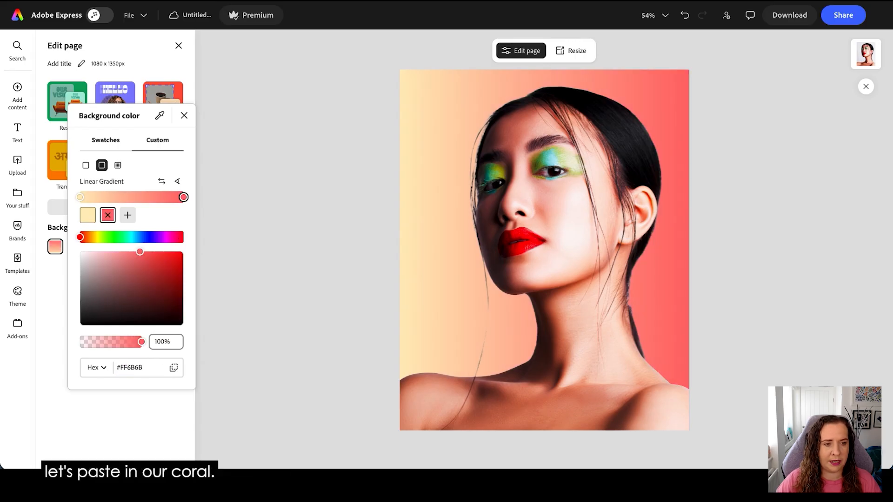
Step: Set the cream color stop of the background gradient to #F2F7FF
left_click(93, 217)
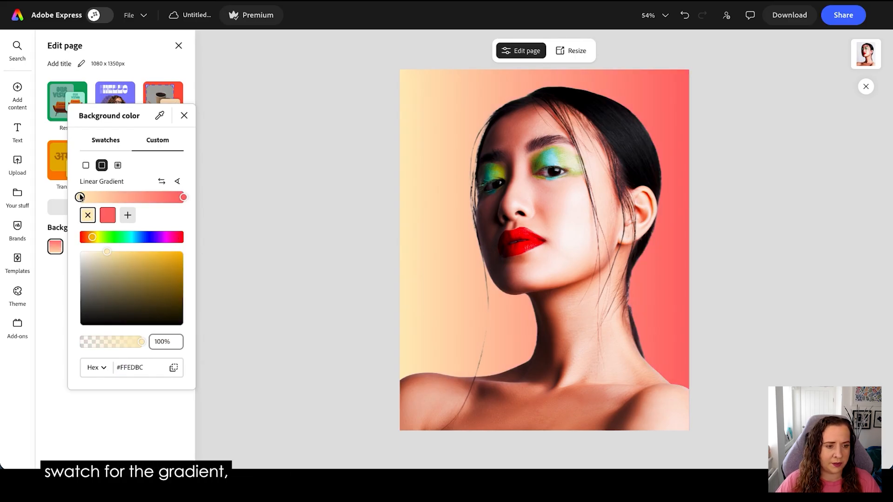
left_click(130, 370)
type("f")
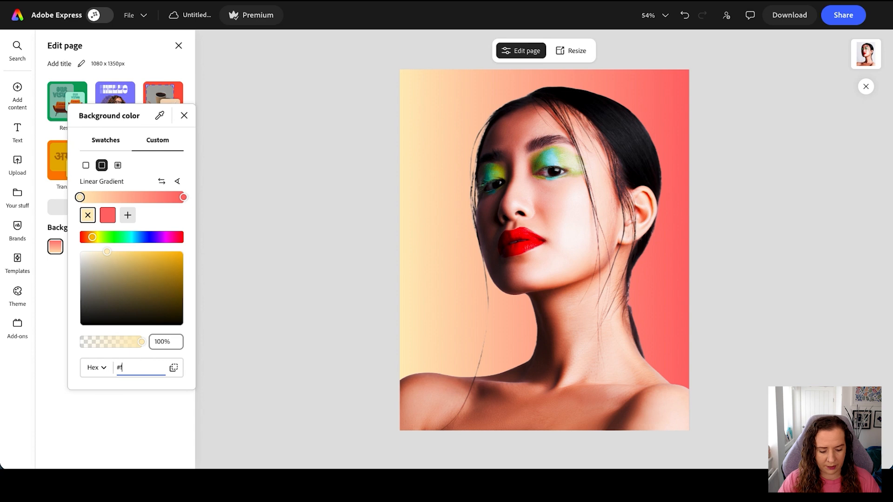
type("2f7ff")
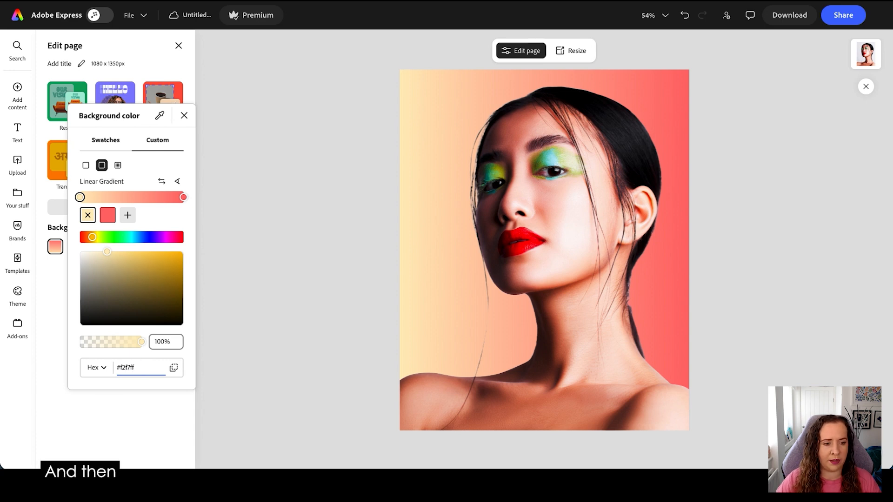
key("Return")
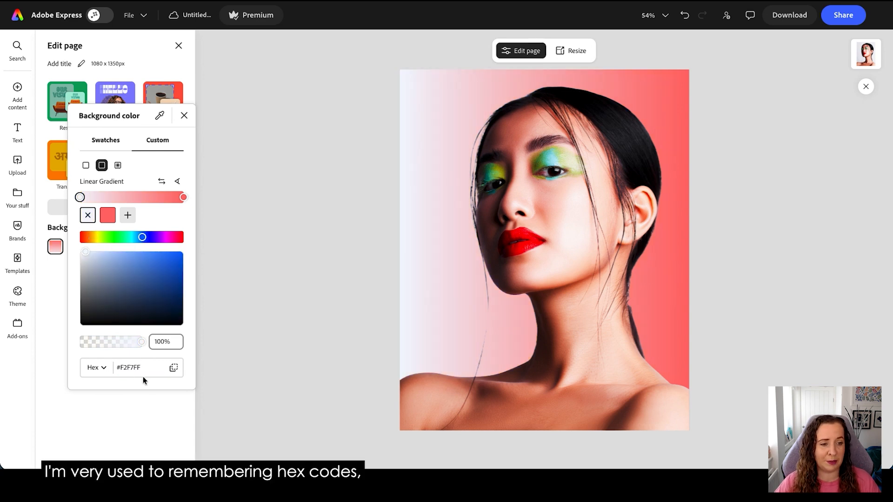
Step: Rotate the background gradient until coral fills the page's top-left corner and off-white the bottom-right, and close the color settings
left_click(178, 182)
left_click(177, 182)
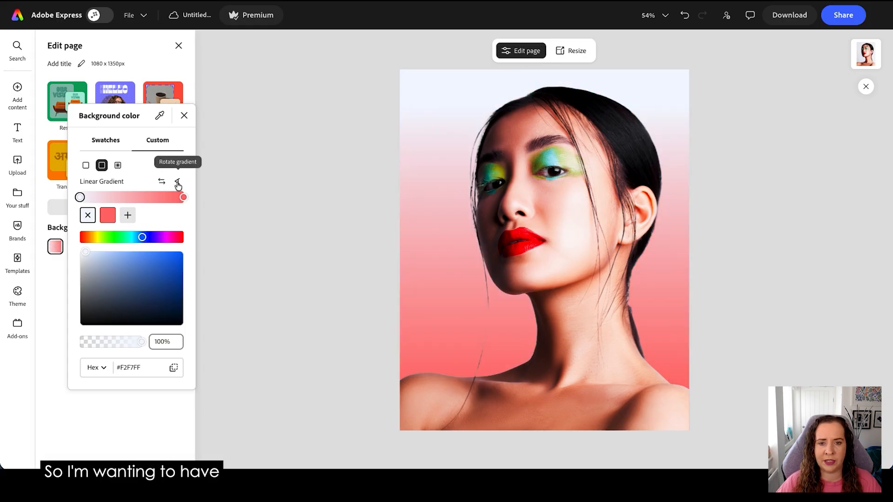
left_click(177, 182)
left_click(177, 182)
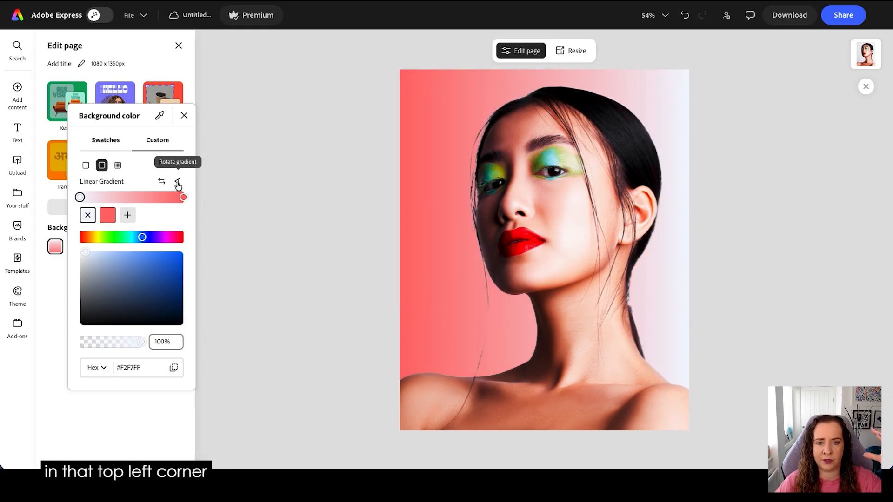
left_click(177, 183)
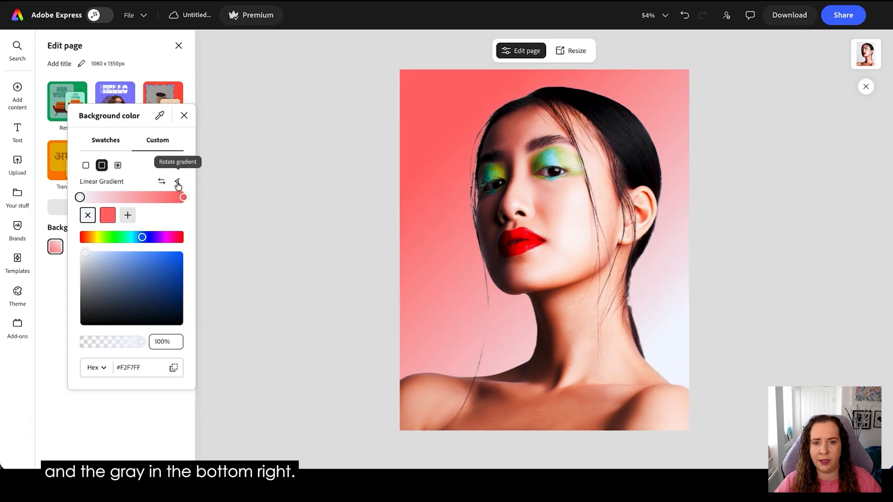
left_click(239, 174)
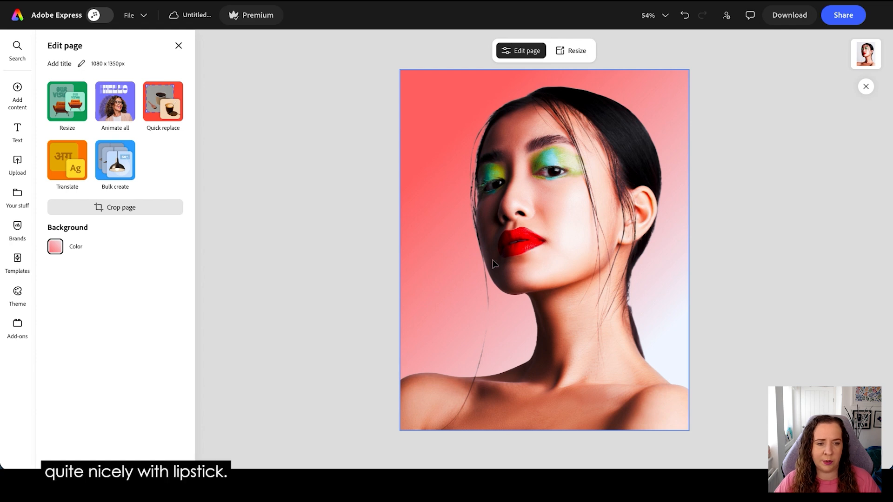
Step: Add a new text box to the page reading "BOLD COLOUR PHOTOGRAPHY"
left_click(18, 130)
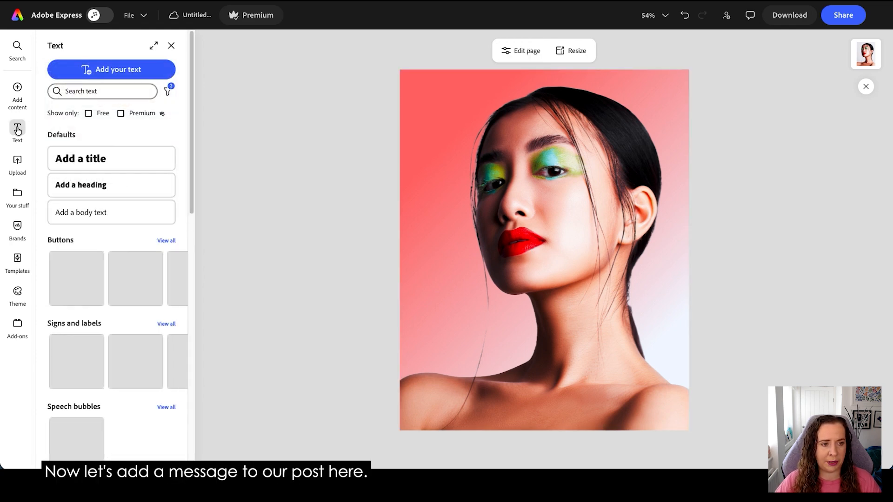
left_click(111, 70)
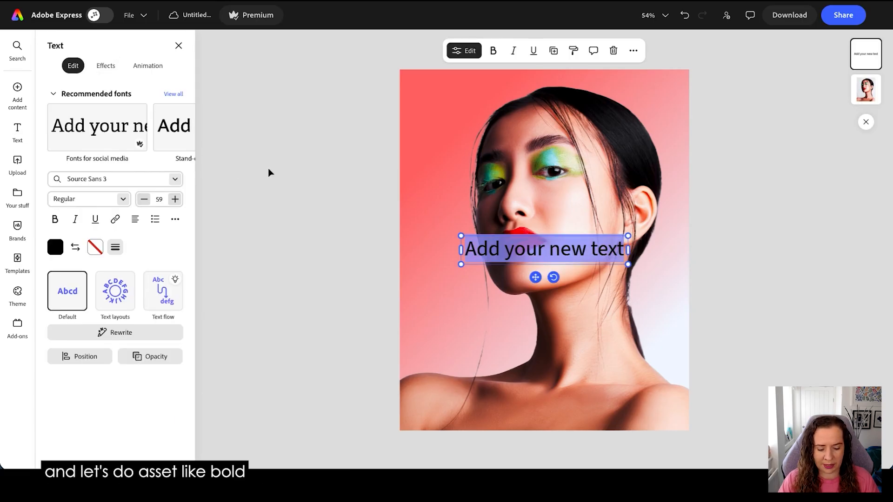
type("BOLD")
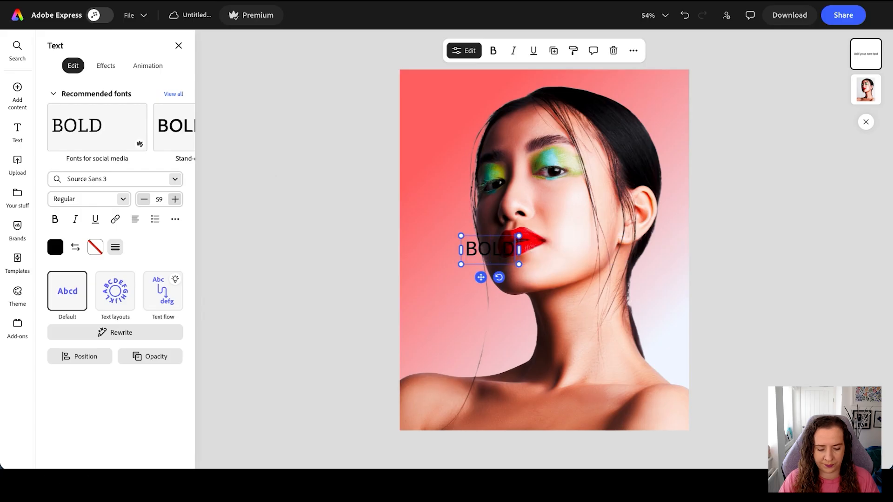
type(" COLOUR PHOT")
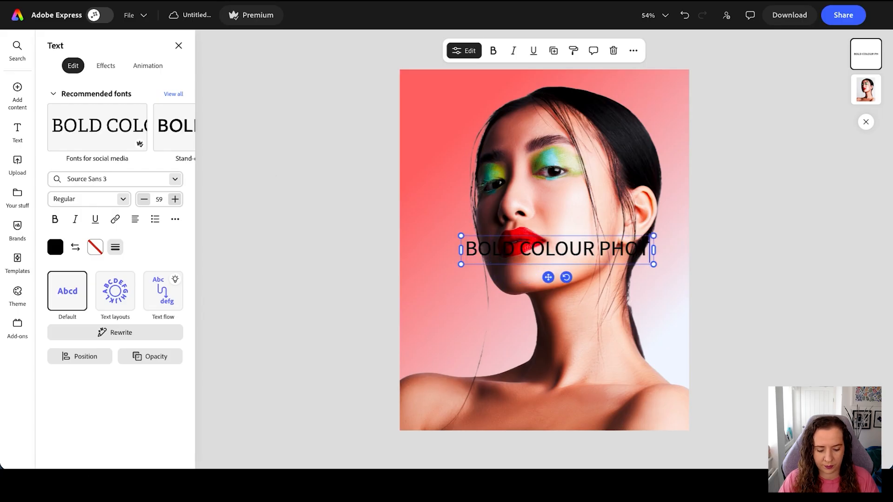
type("OGRAPHY")
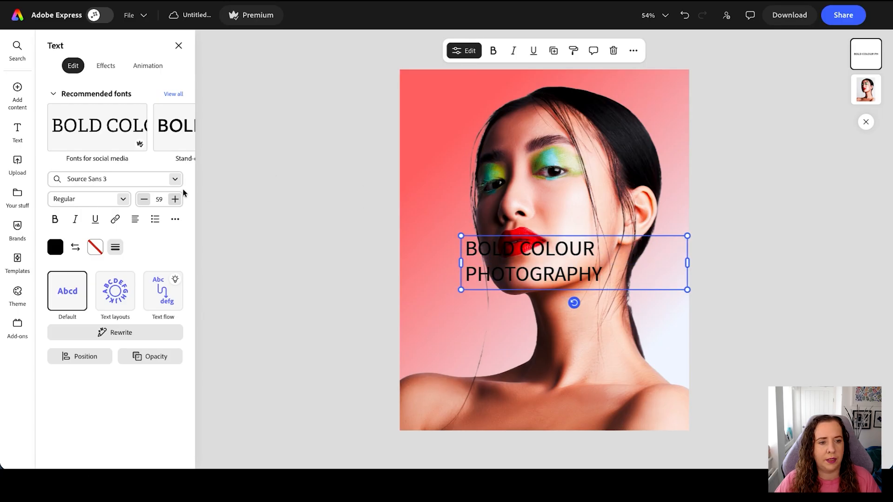
Step: Set the "BOLD COLOUR PHOTOGRAPHY" text to Azo Sans Black from the Electric Flamingo brand fonts
left_click(175, 179)
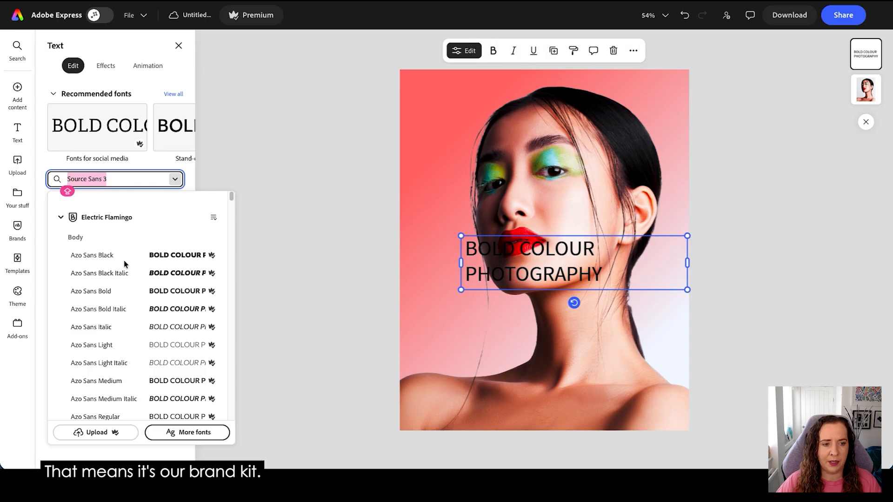
scroll(138, 297, "down", 1)
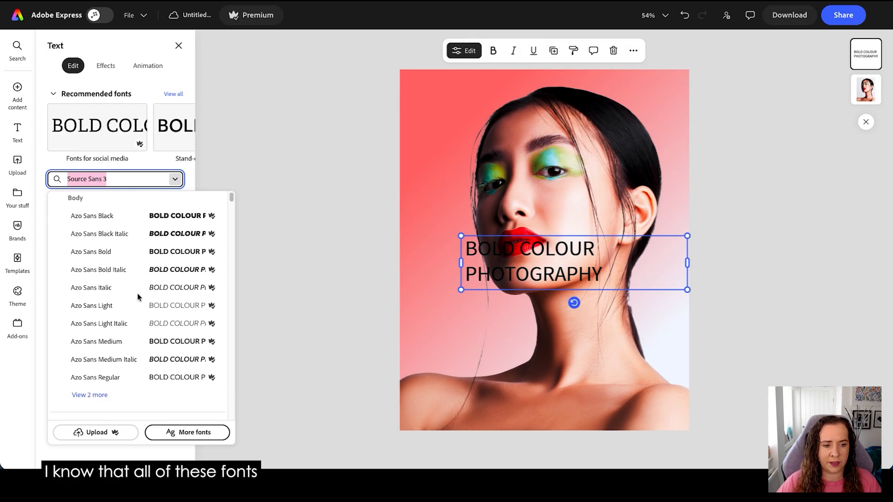
scroll(135, 297, "up", 2)
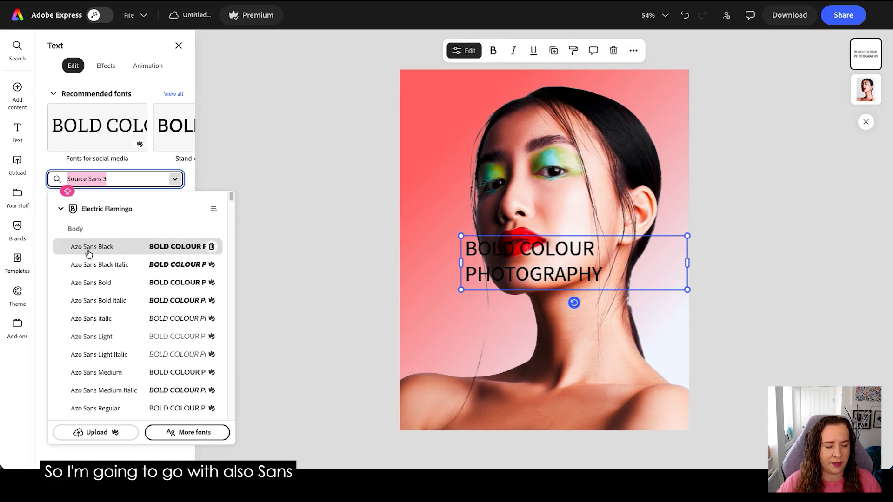
left_click(105, 250)
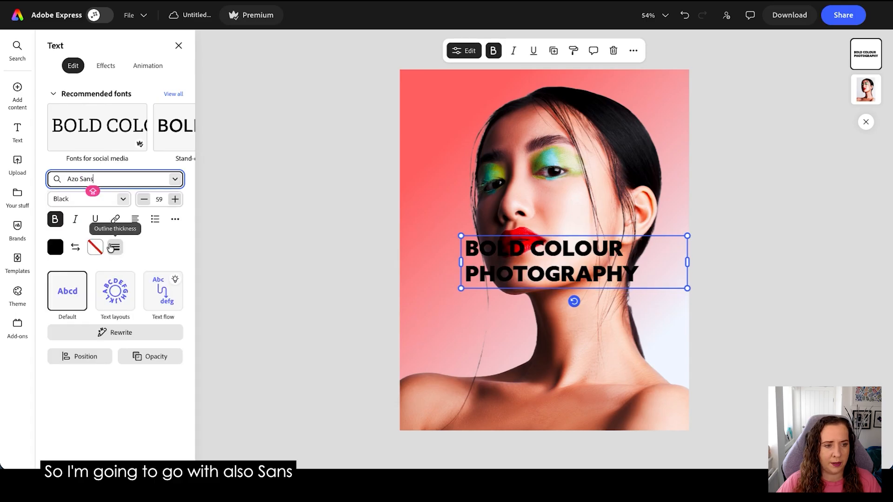
Step: Try the Bold weight on the "BOLD COLOUR PHOTOGRAPHY" text and return it to Black
left_click(74, 199)
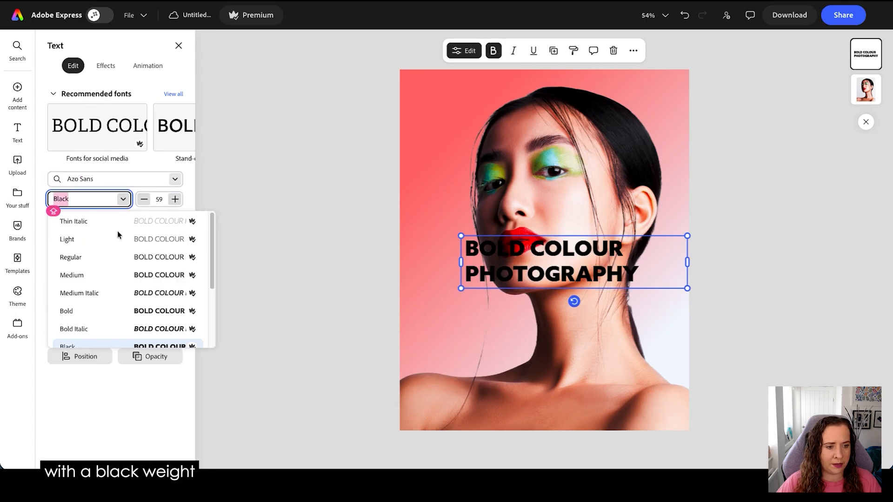
left_click(107, 310)
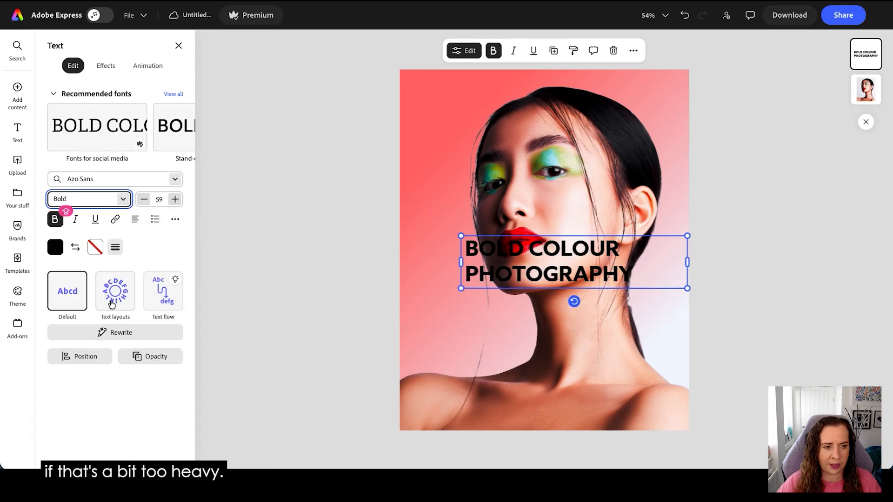
left_click(118, 199)
scroll(99, 316, "down", 1)
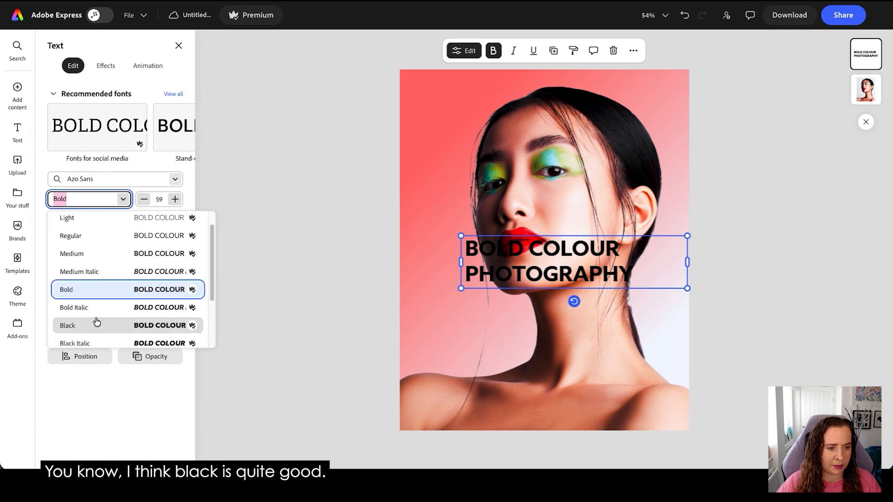
left_click(96, 321)
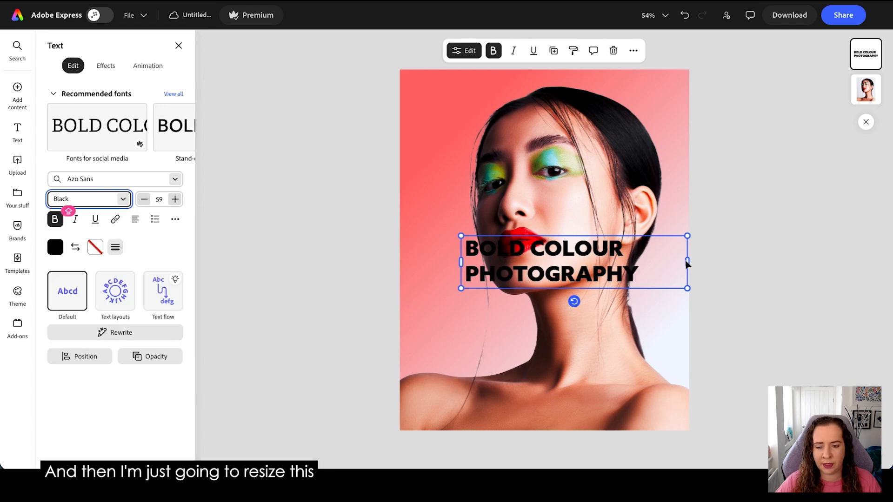
Step: Reduce the font size of the "BOLD COLOUR PHOTOGRAPHY" text to 40
left_click(143, 200)
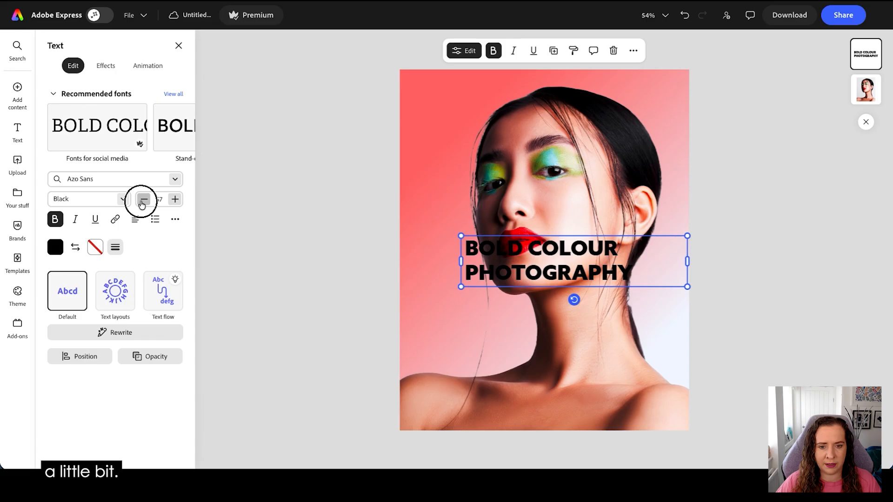
left_click(142, 200)
left_click(142, 200)
left_click(143, 200)
left_click(143, 200)
left_click(142, 200)
left_click(142, 200)
left_click(142, 200)
left_click(143, 200)
left_click(143, 200)
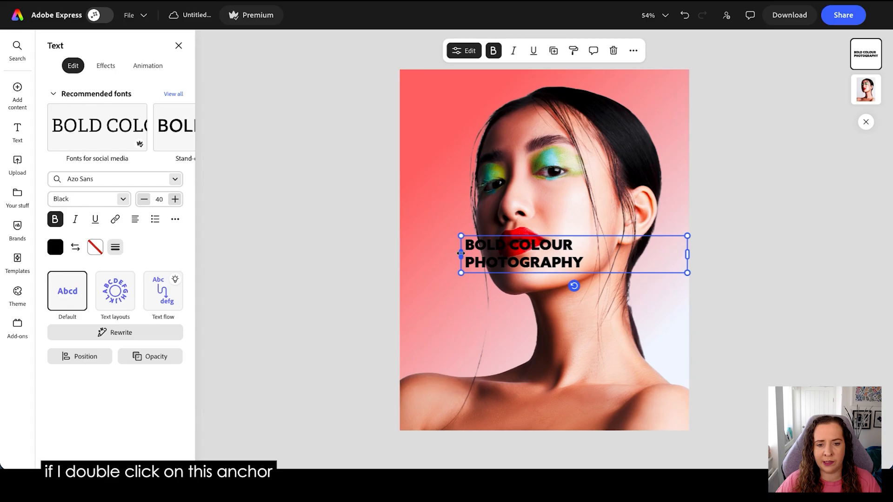
Step: Fit the "BOLD COLOUR PHOTOGRAPHY" text box to a single line and center it across the shoulders near the page's bottom edge
left_click_drag(459, 255, 526, 254)
double_click(526, 255)
left_click_drag(588, 249, 487, 395)
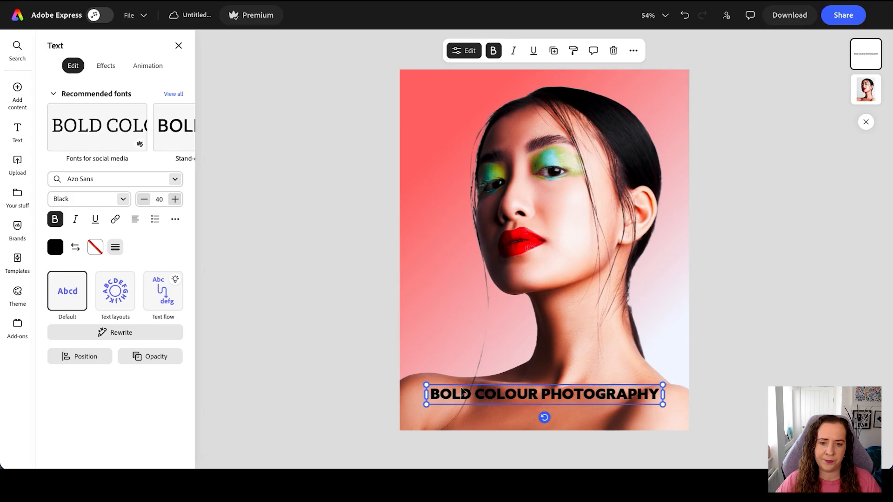
left_click(350, 342)
Step: Color the "BOLD COLOUR PHOTOGRAPHY" text with the off-white #F9F7FF from the Electric Flamingo palette
left_click(454, 390)
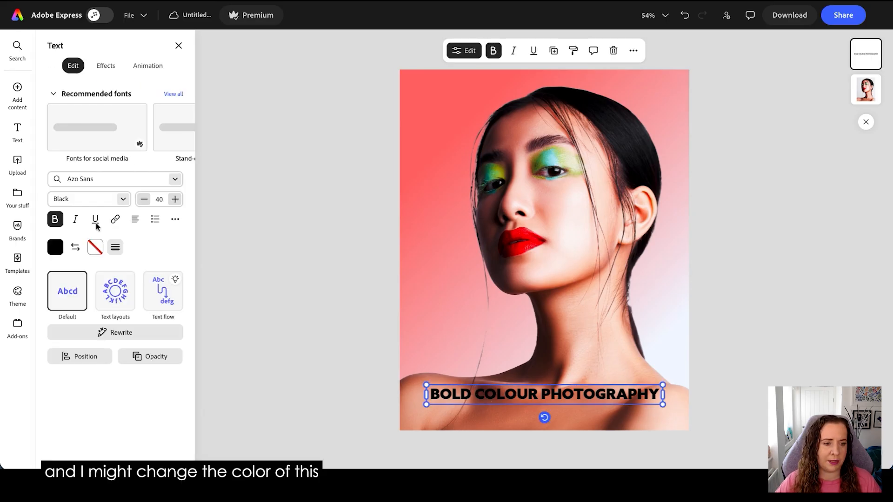
left_click(55, 249)
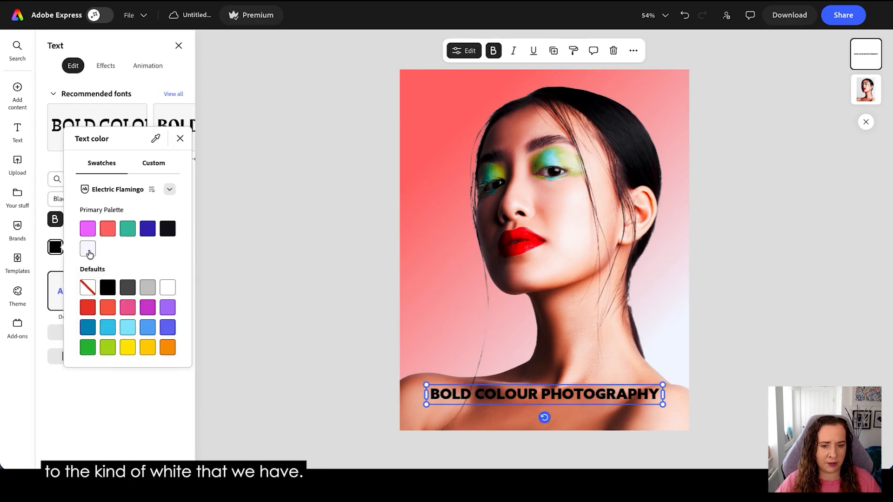
left_click(88, 251)
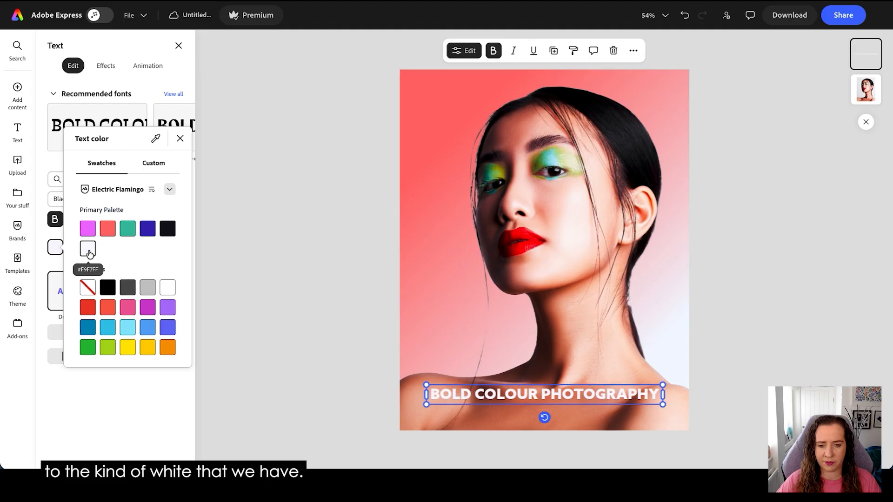
Step: Scale the "BOLD COLOUR PHOTOGRAPHY" text down slightly, keeping it centered near the page's bottom edge, and deselect it
left_click(427, 408)
left_click_drag(427, 405, 447, 403)
left_click(348, 379)
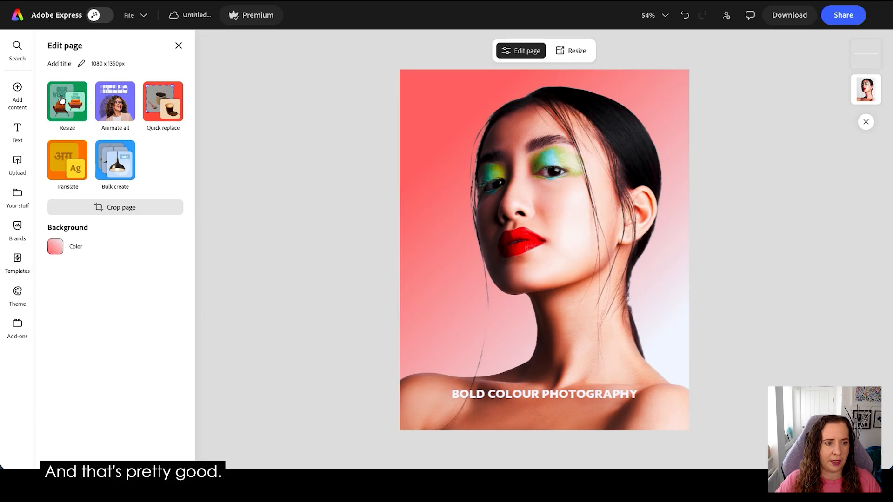
Step: Add a second text box to the page reading "BIG ENERGY SHOOTS"
left_click(17, 135)
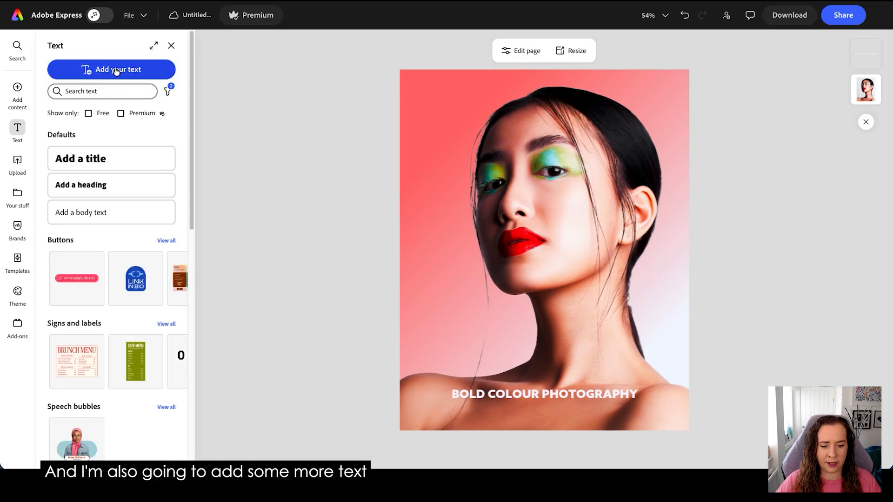
left_click(116, 68)
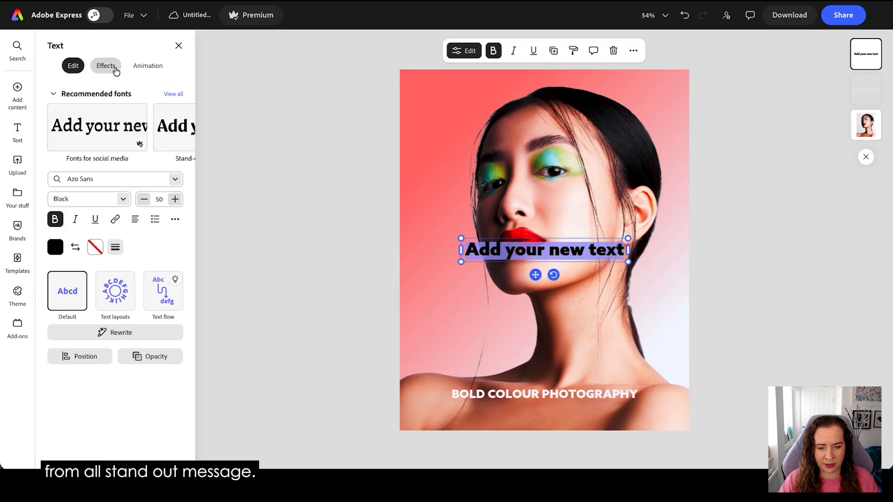
type("BIG ENER")
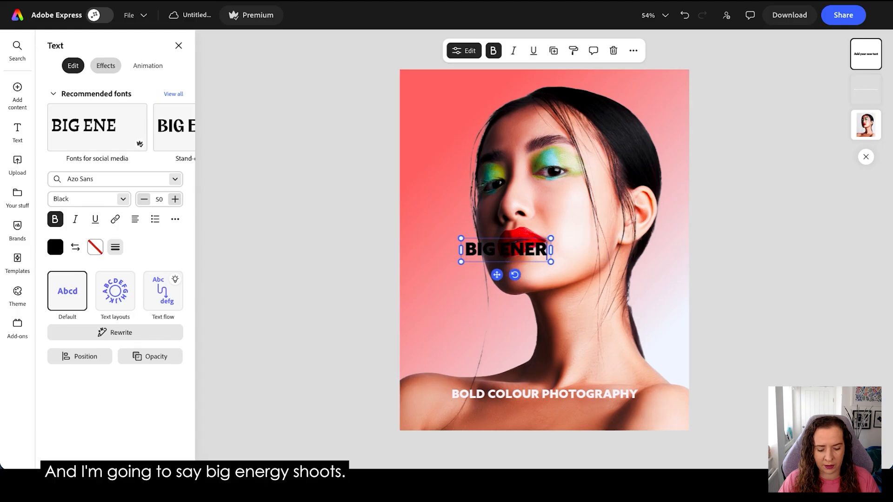
type("GY SHOOTS")
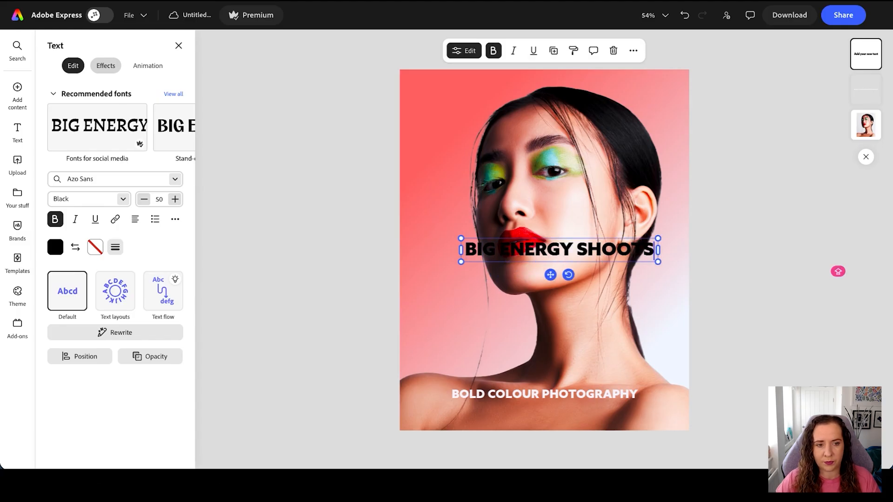
Step: Set the "BIG ENERGY SHOOTS" text to Bebas Neue Regular from the recent fonts
left_click(175, 181)
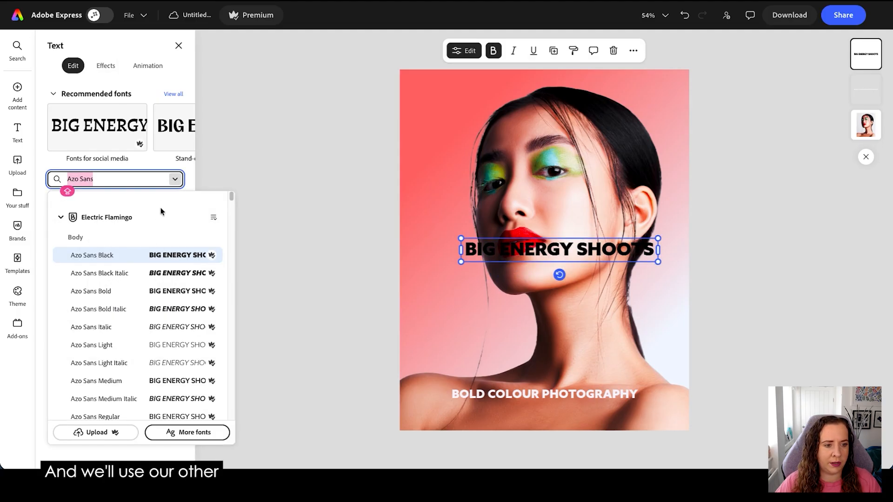
scroll(140, 328, "down", 2)
left_click(95, 353)
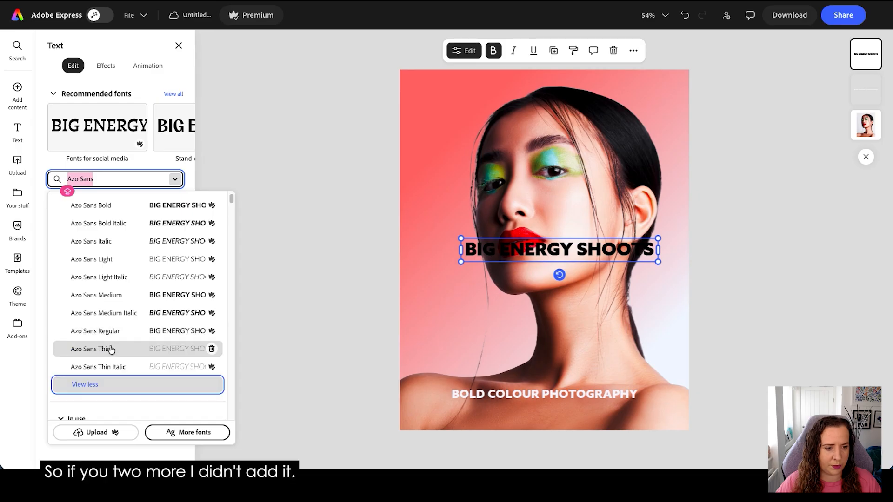
scroll(119, 349, "down", 3)
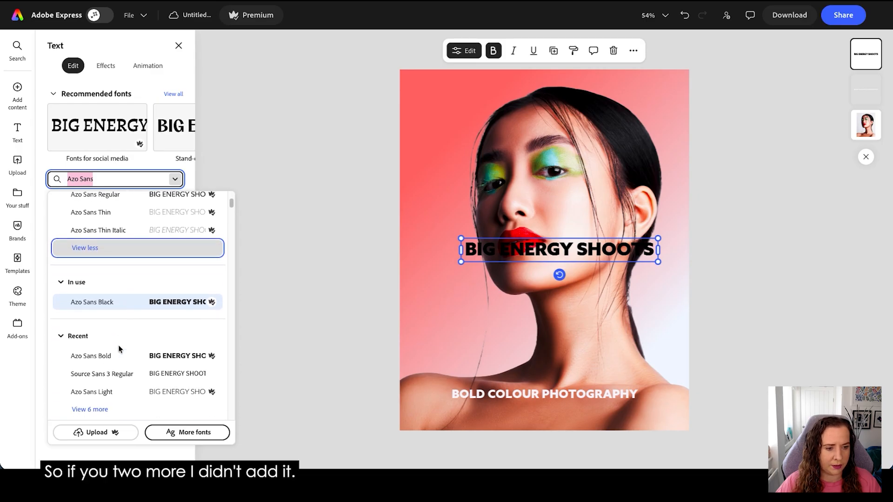
left_click(103, 368)
scroll(107, 358, "down", 3)
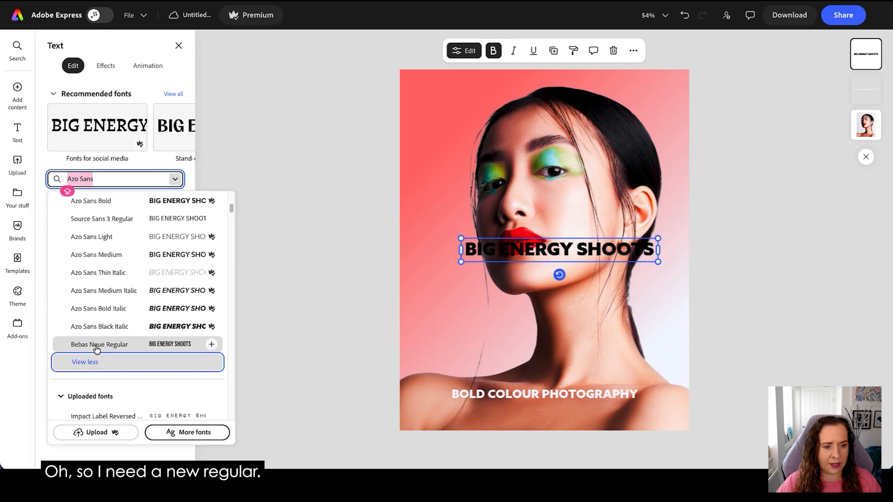
left_click(131, 343)
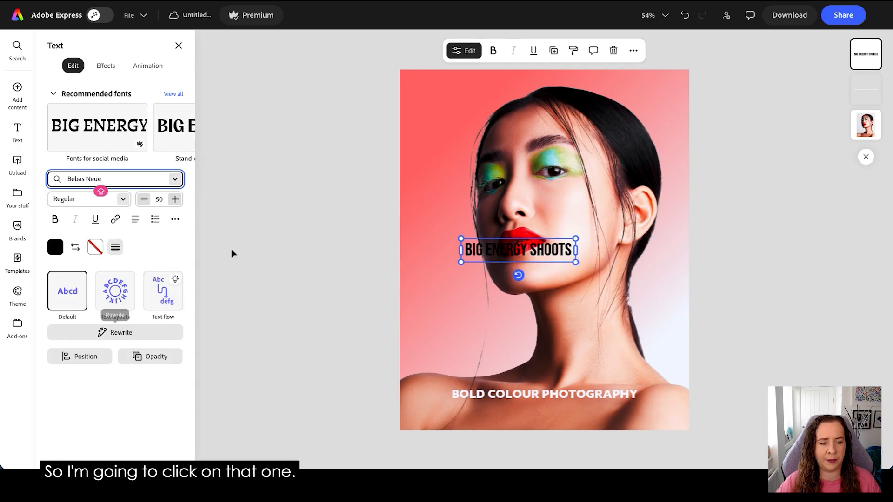
Step: Move "BIG ENERGY SHOOTS" to the top edge of the page and enlarge it to about size 136, spanning the page width
left_click_drag(490, 265, 432, 87)
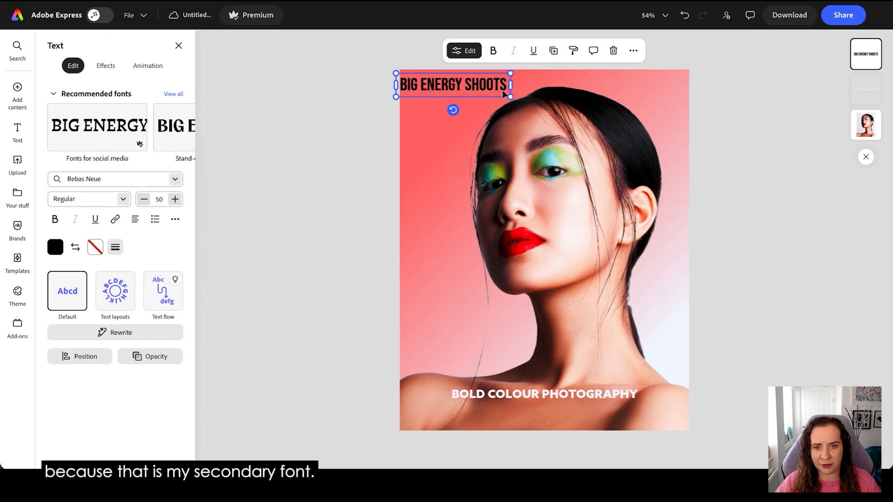
left_click_drag(509, 94, 688, 155)
left_click_drag(645, 100, 645, 89)
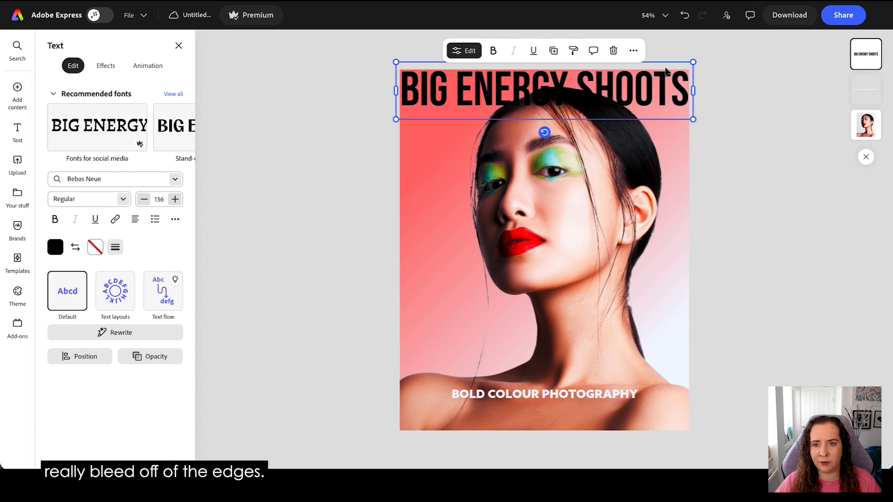
Step: Enlarge "BIG ENERGY SHOOTS" to size 138 and nudge it so the letters bleed slightly off the page's top and side edges
left_click(692, 54)
left_click(691, 64)
left_click_drag(693, 62, 695, 63)
key("Down")
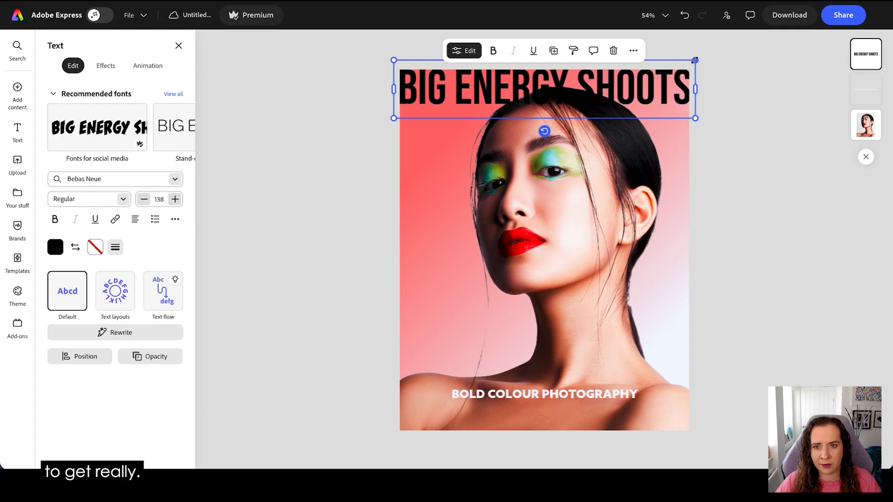
left_click_drag(696, 117, 696, 118)
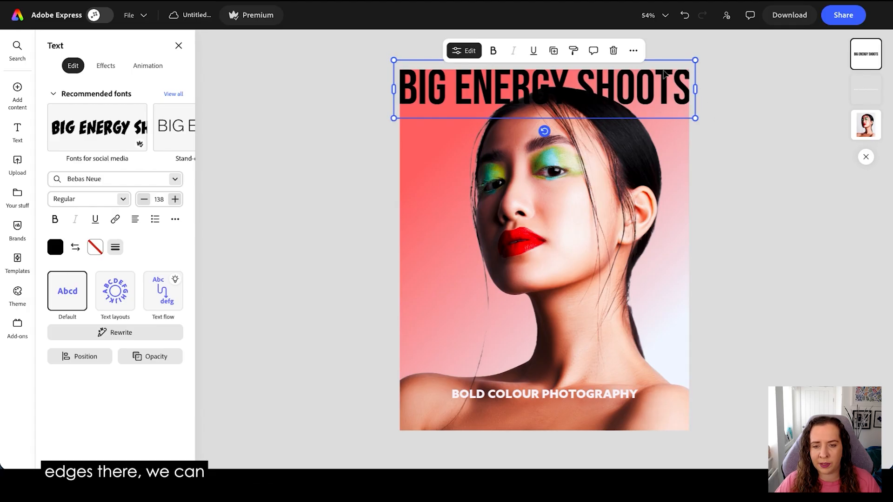
scroll(664, 72, "up", 5)
left_click_drag(680, 82, 680, 80)
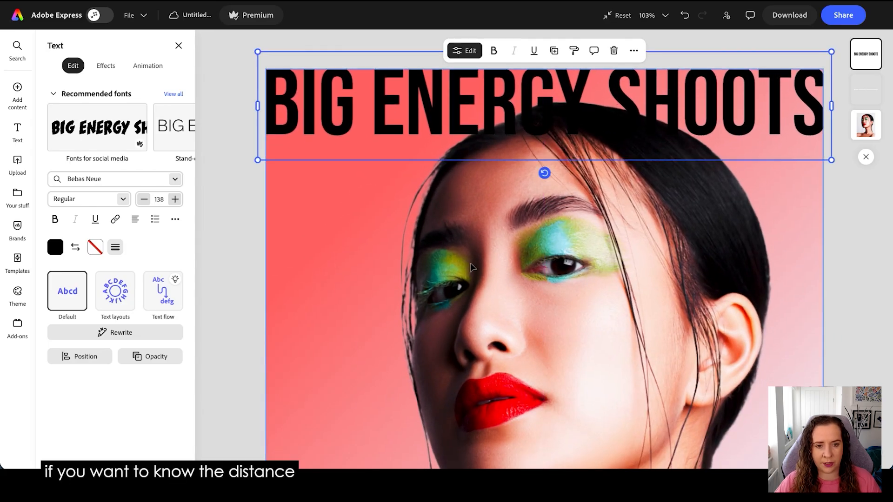
Step: Measure the distances from "BIG ENERGY SHOOTS" to the "BOLD COLOUR PHOTOGRAPHY" text and to the page edges
scroll(470, 267, "down", 5)
key("alt")
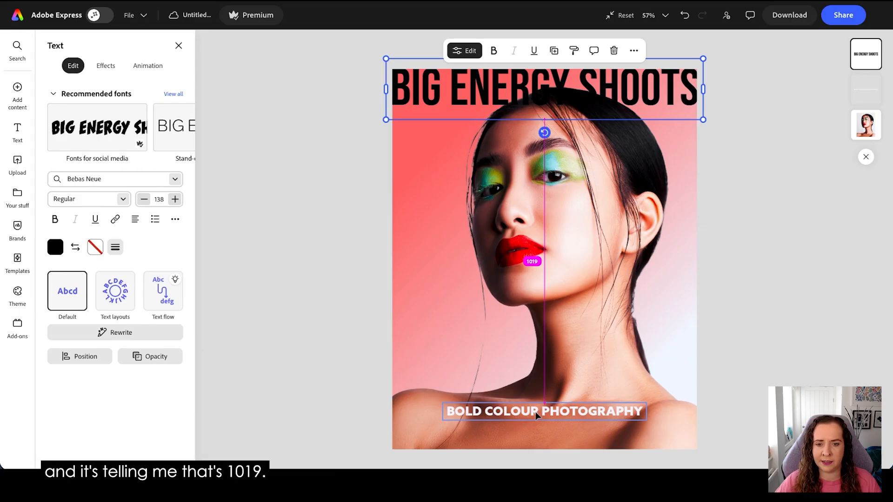
mouse_move(492, 355)
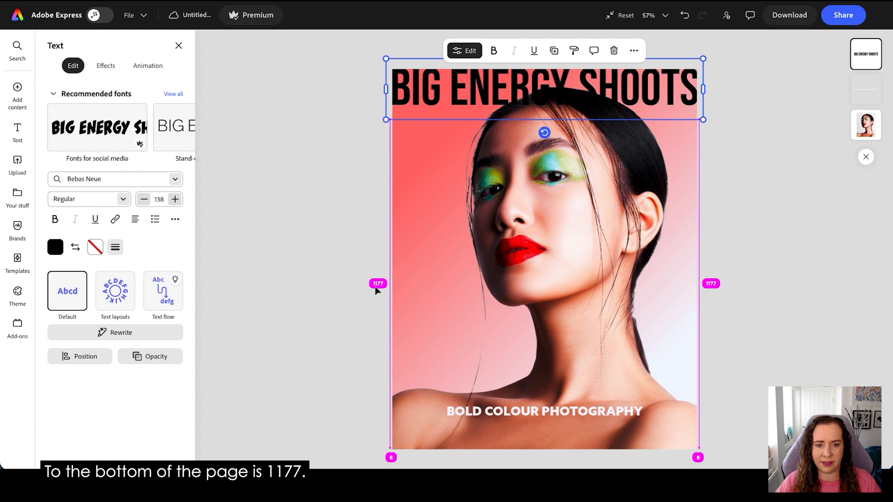
left_click(330, 186)
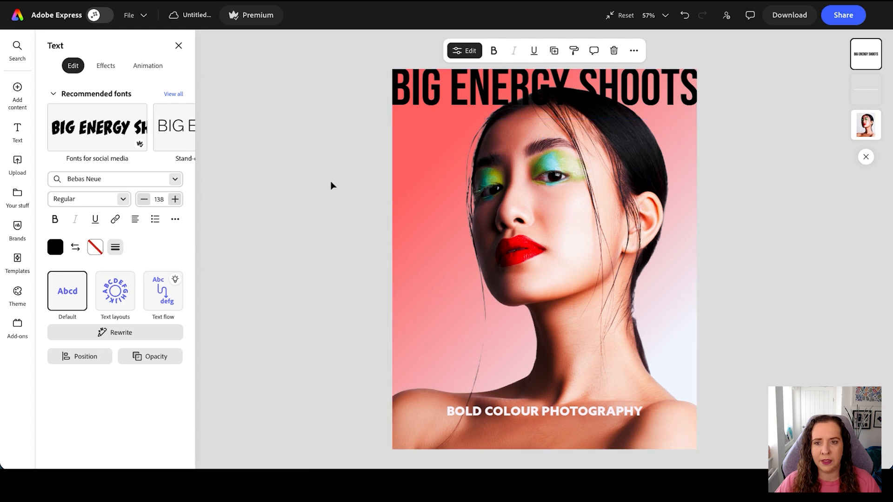
Step: Color the "BIG ENERGY SHOOTS" text with the brand green #39BDA2 and close the color settings
left_click(409, 91)
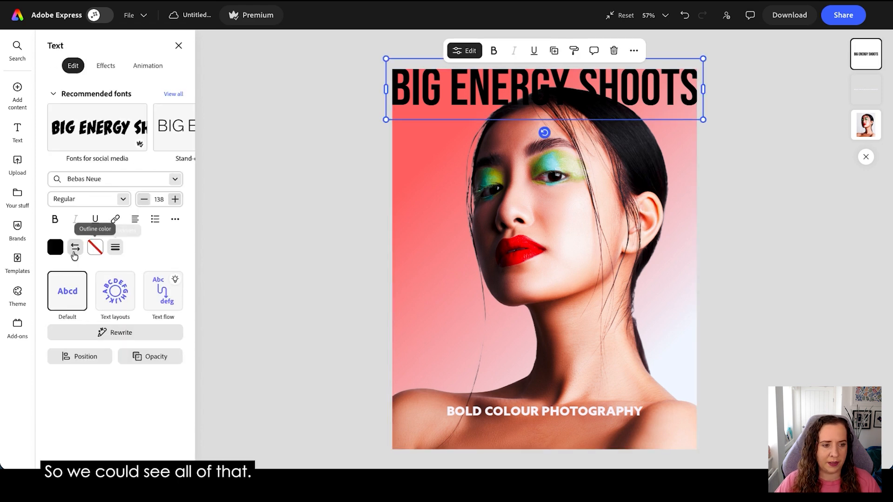
left_click(55, 248)
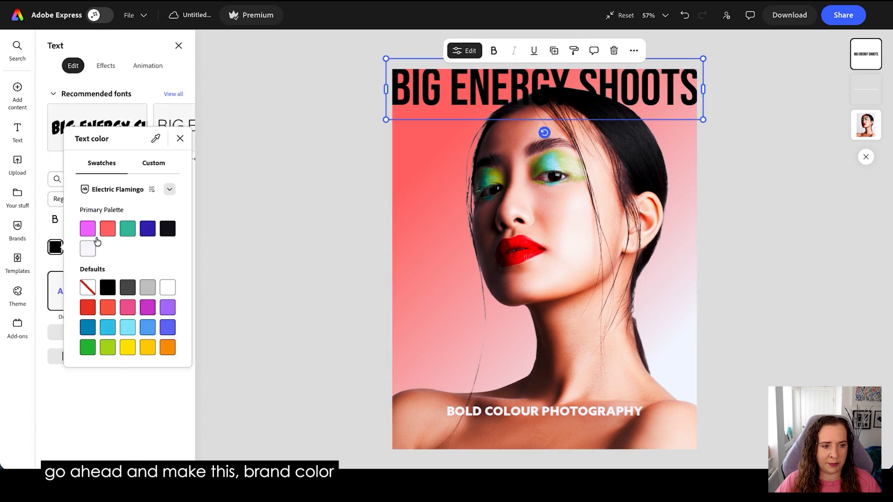
left_click(131, 230)
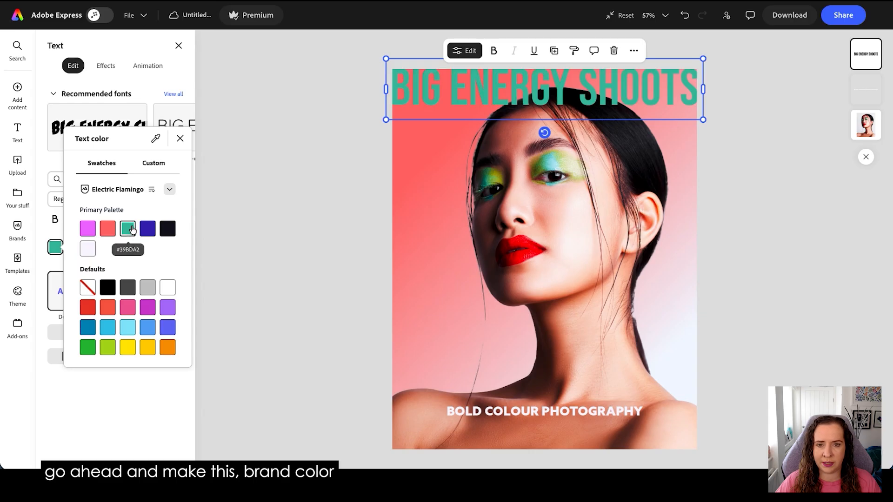
left_click(278, 215)
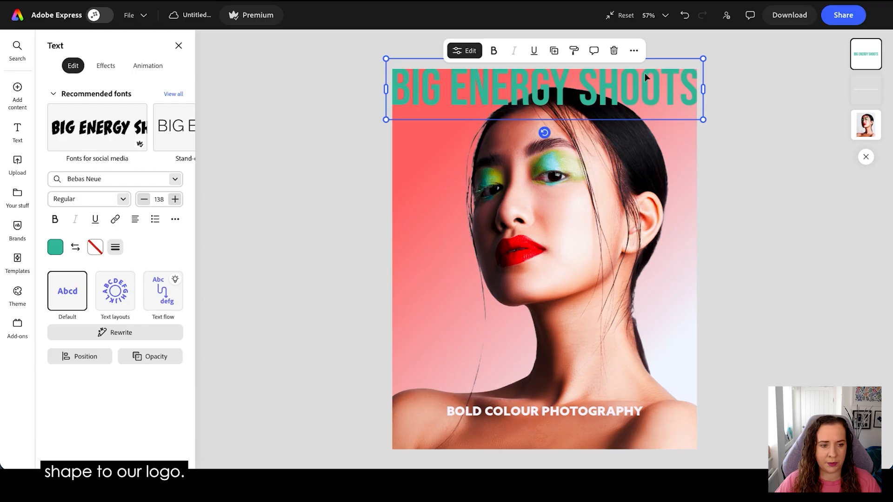
Step: Add the solid black flamingo logo Branding-14.png from the Electric Flamingo brand logos to the page
left_click(17, 228)
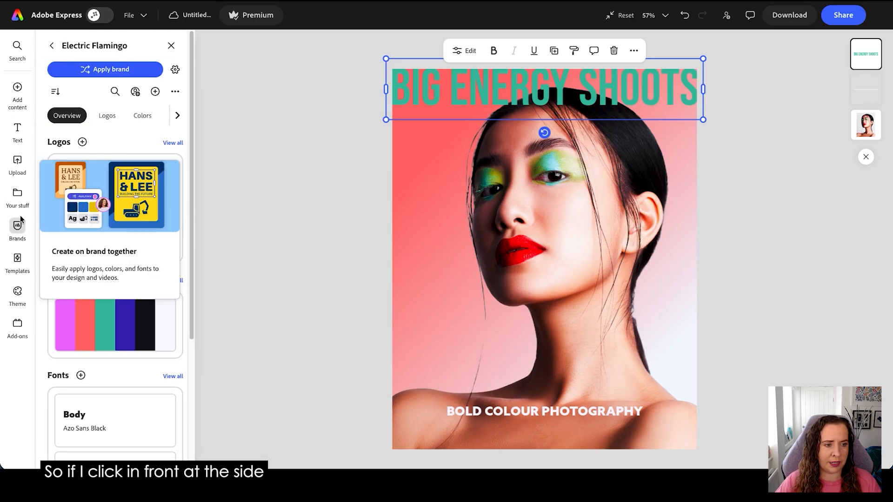
left_click(51, 46)
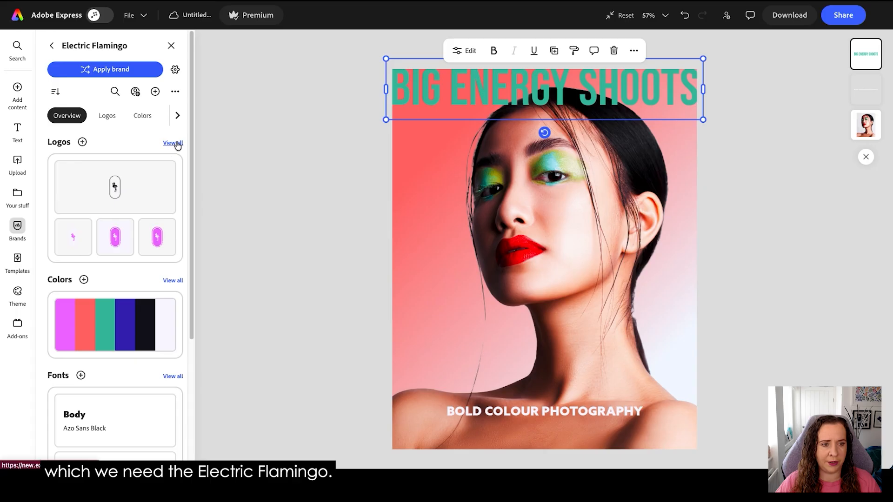
left_click(104, 119)
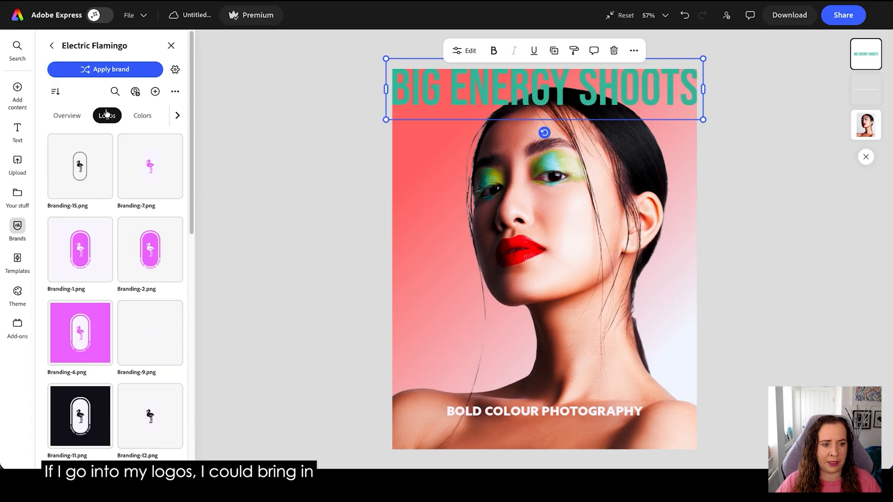
scroll(142, 199, "down", 2)
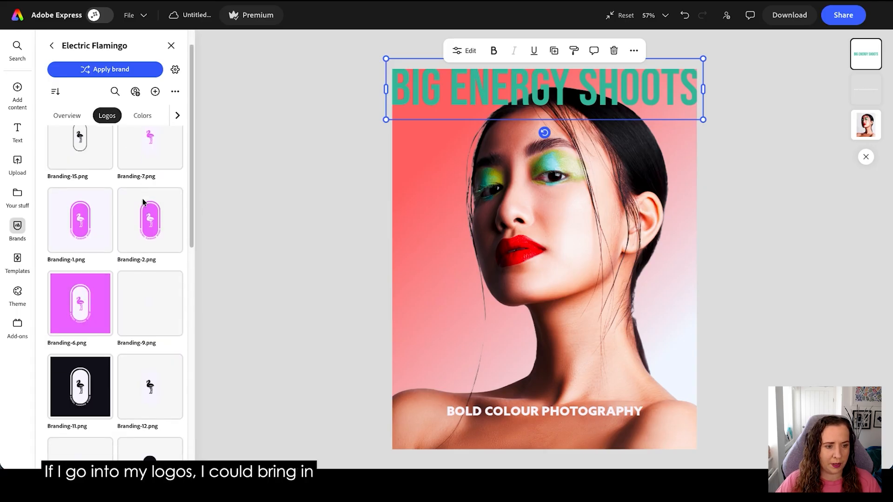
scroll(142, 199, "down", 3)
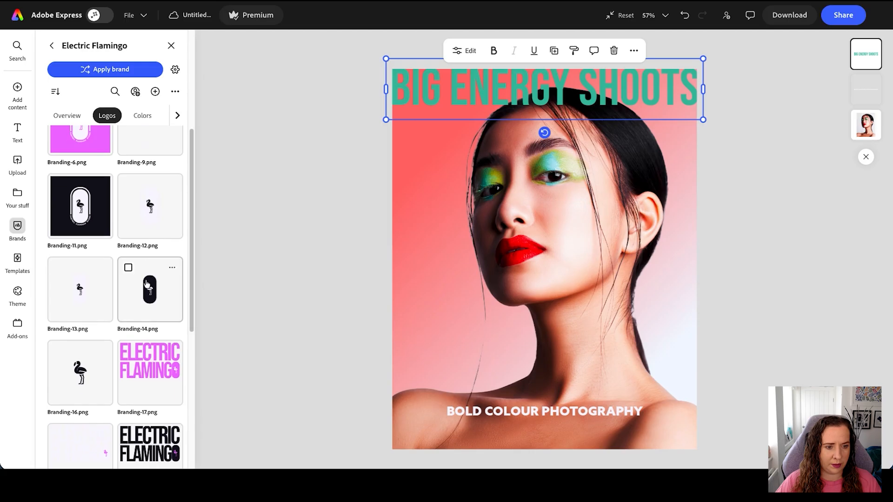
scroll(148, 281, "down", 1)
scroll(149, 227, "down", 4)
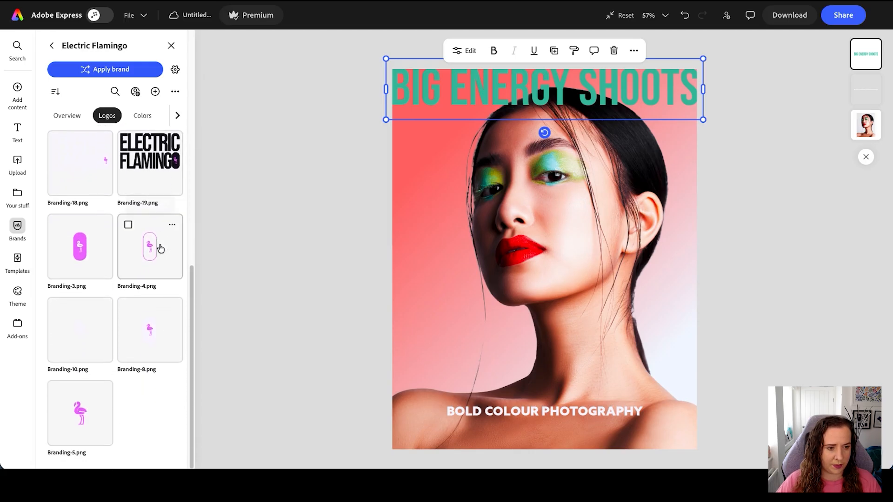
scroll(160, 248, "up", 5)
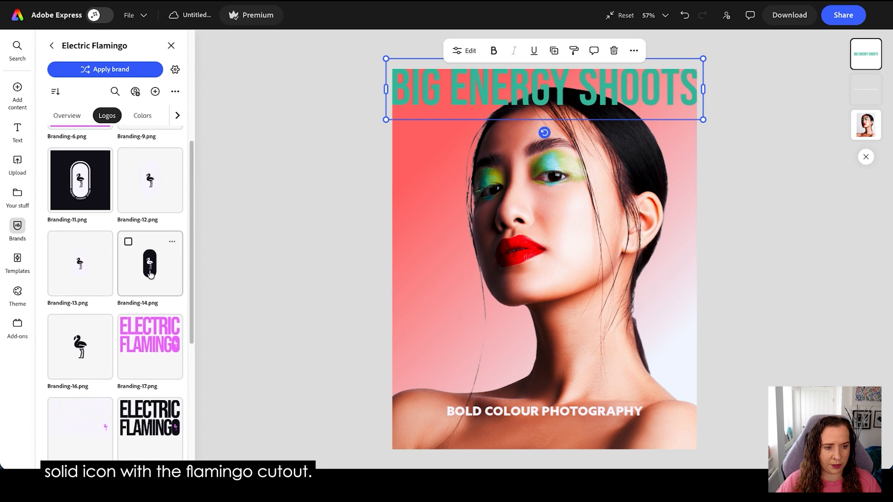
left_click(149, 272)
Step: Shrink the black flamingo logo to the height of the heading letters and place it over the second "O" of "SHOOTS"
left_click_drag(552, 267, 655, 122)
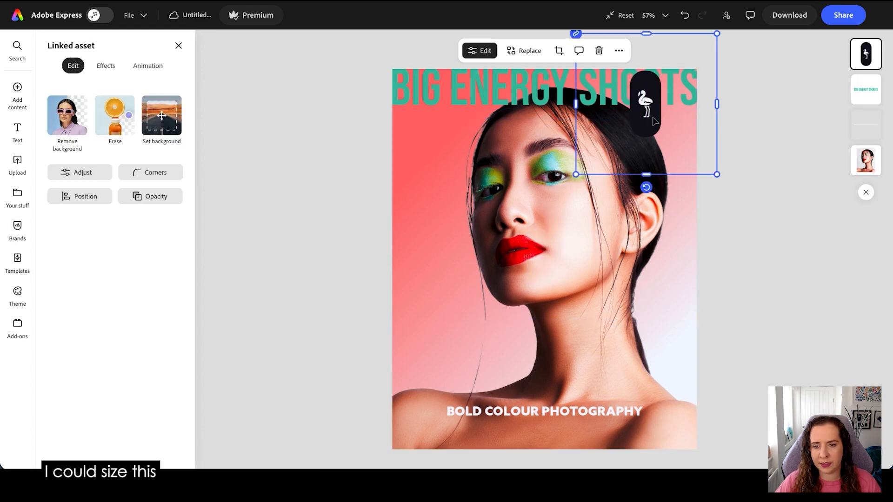
scroll(668, 83, "up", 7)
left_click_drag(742, 118, 720, 117)
left_click_drag(587, 278, 728, 137)
left_click_drag(802, 86, 763, 104)
scroll(764, 106, "down", 5)
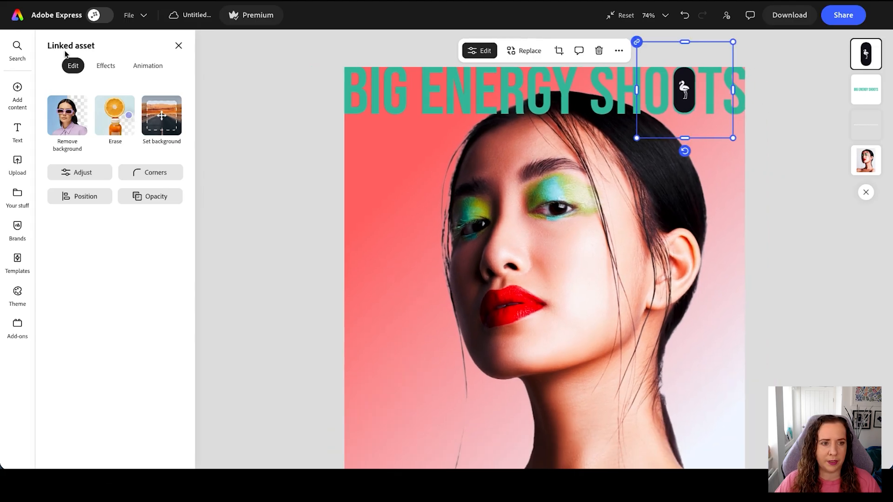
Step: Apply a custom duotone to the flamingo logo with brand teal shadows and off-white #F9F7FF highlights
left_click(102, 65)
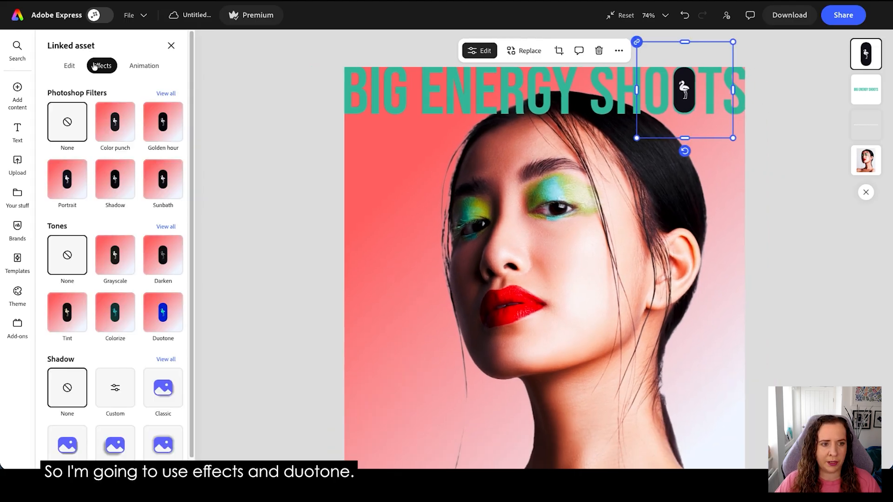
left_click(163, 227)
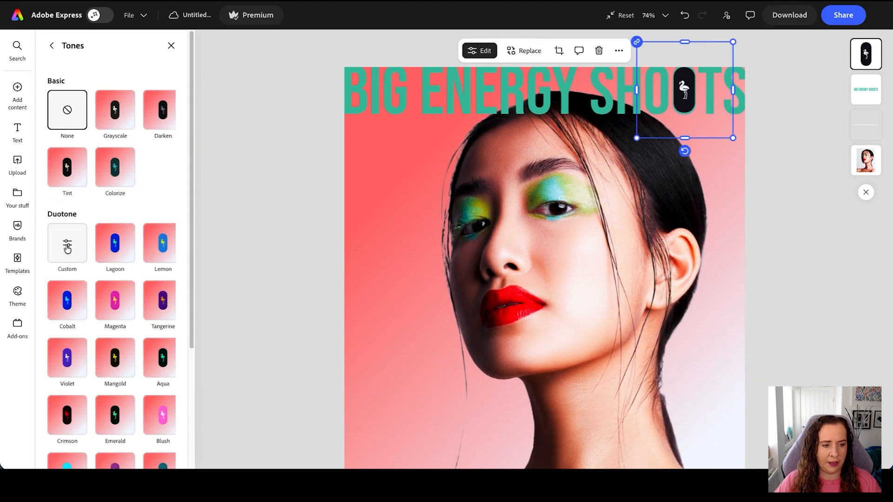
left_click(67, 248)
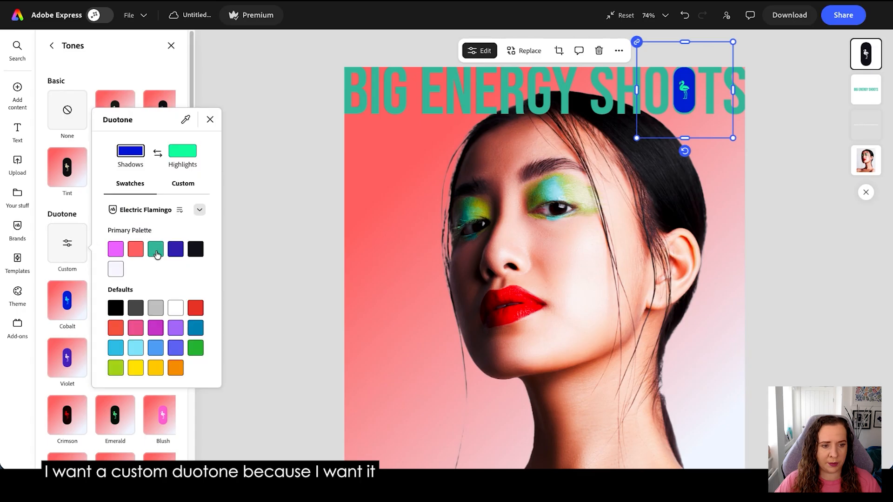
left_click(156, 250)
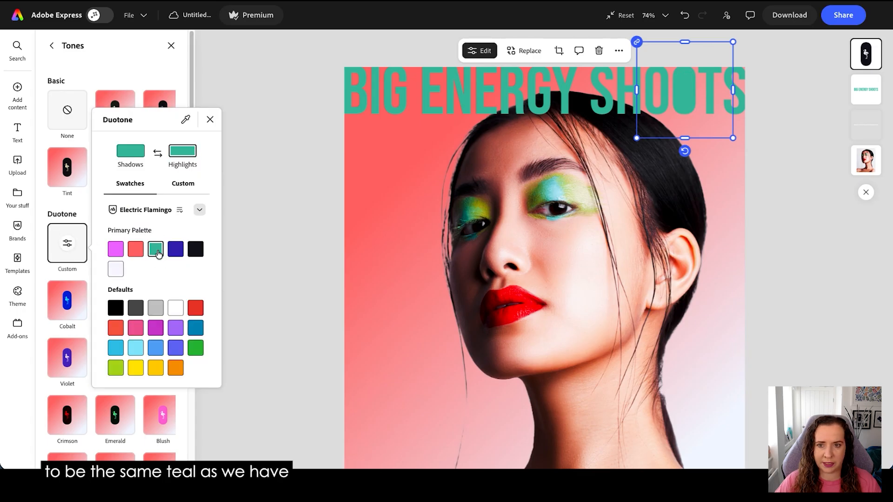
left_click(116, 269)
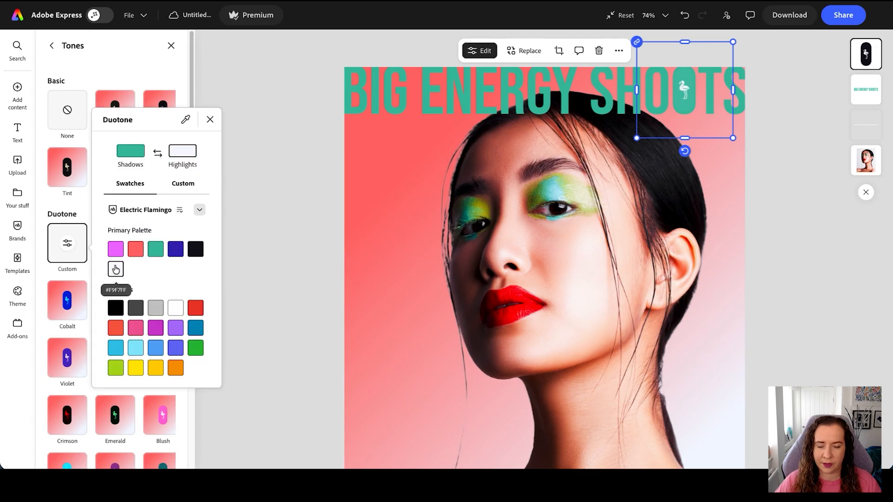
left_click(132, 152)
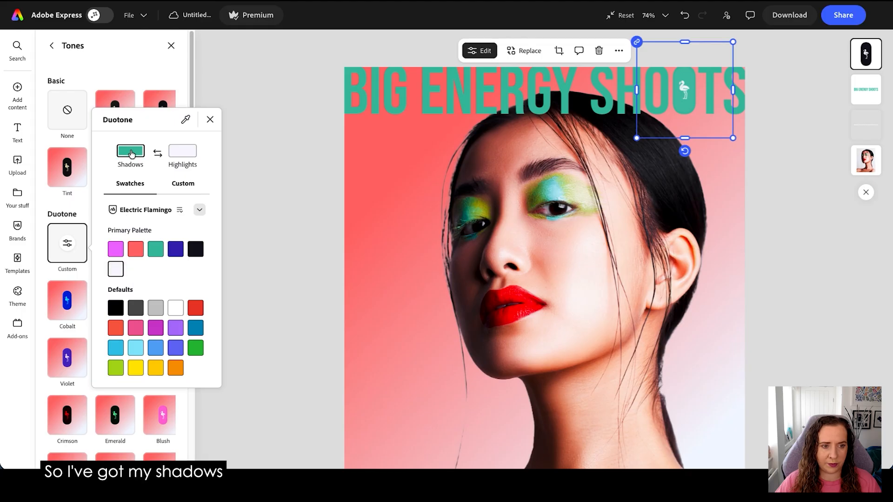
left_click(159, 247)
left_click(191, 151)
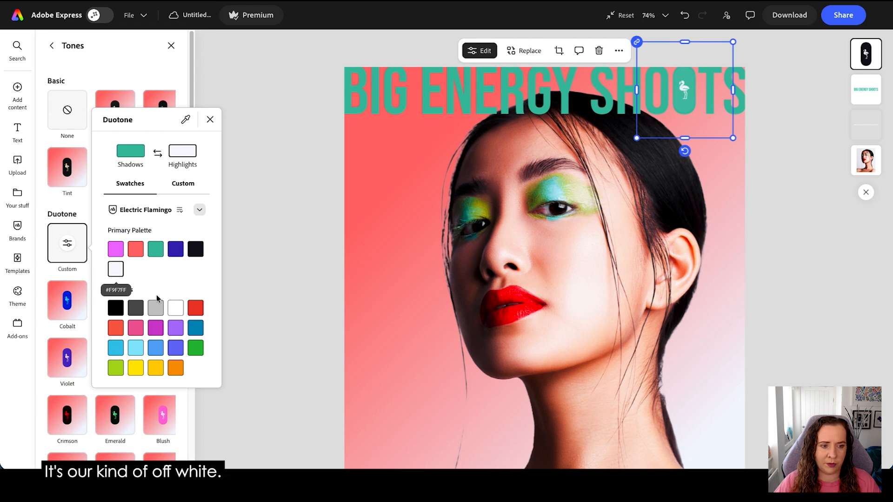
left_click(175, 308)
left_click(117, 272)
left_click(264, 157)
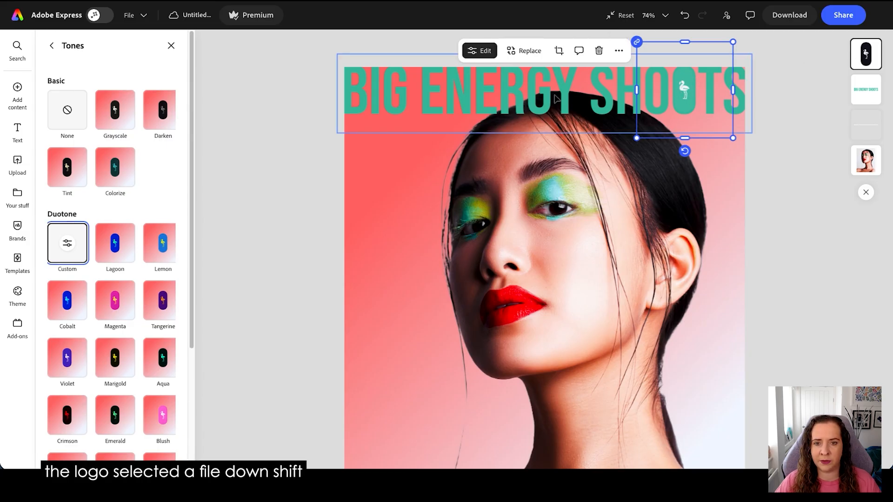
Step: Group the flamingo logo with the BIG ENERGY SHOOTS heading text
left_click(528, 89, "shift")
left_click(579, 50)
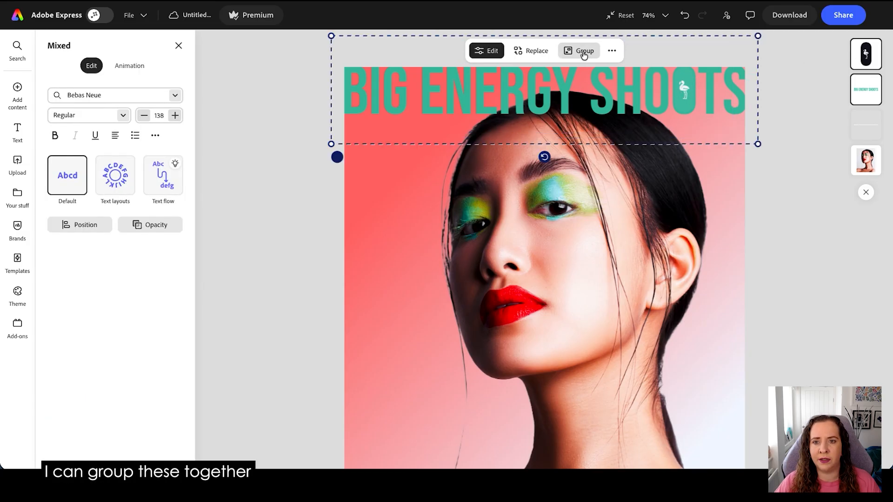
left_click_drag(337, 157, 343, 160)
key("super+z")
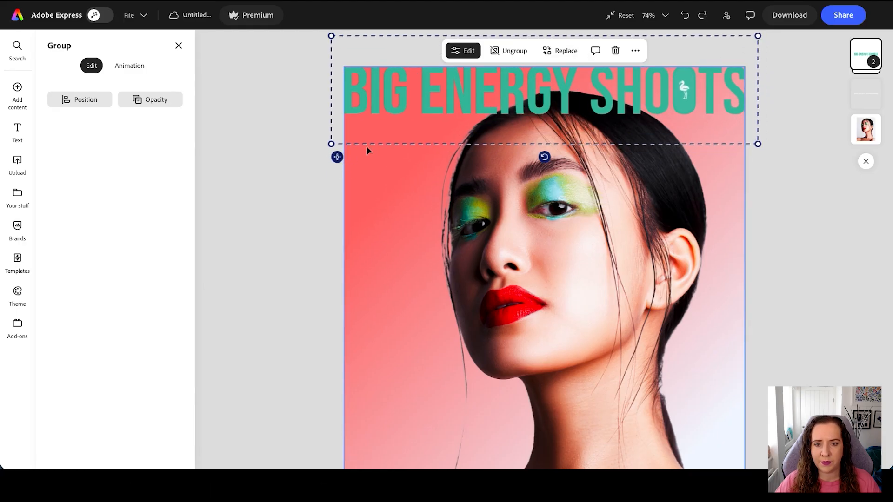
Step: Move the grouped heading below the portrait in the layer stack so it sits behind the model's head
scroll(377, 142, "down", 5)
scroll(382, 142, "up", 2)
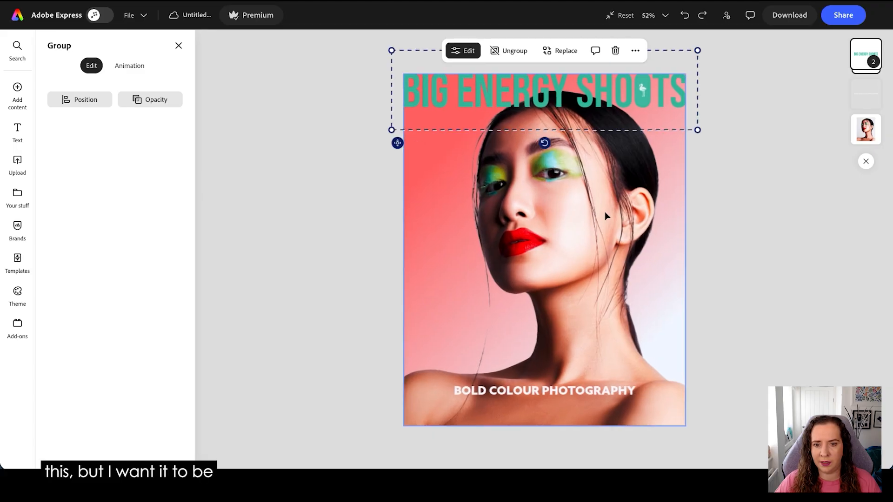
left_click(824, 100)
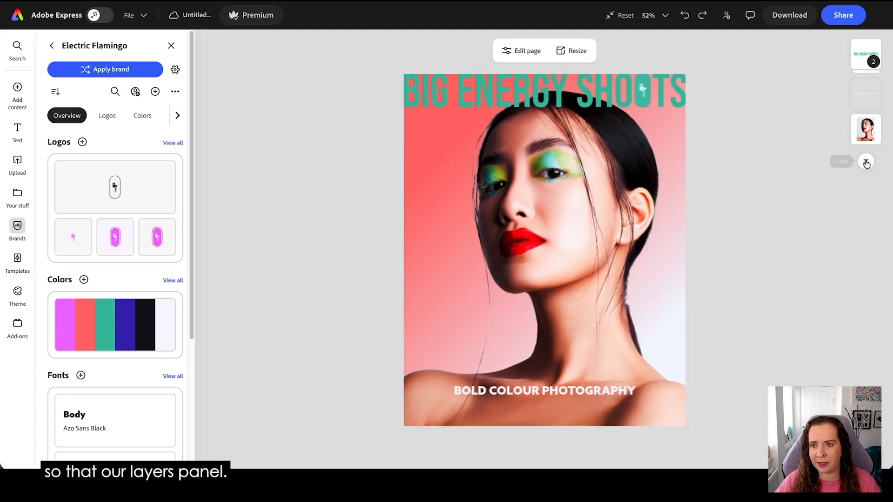
left_click(866, 161)
left_click(864, 55)
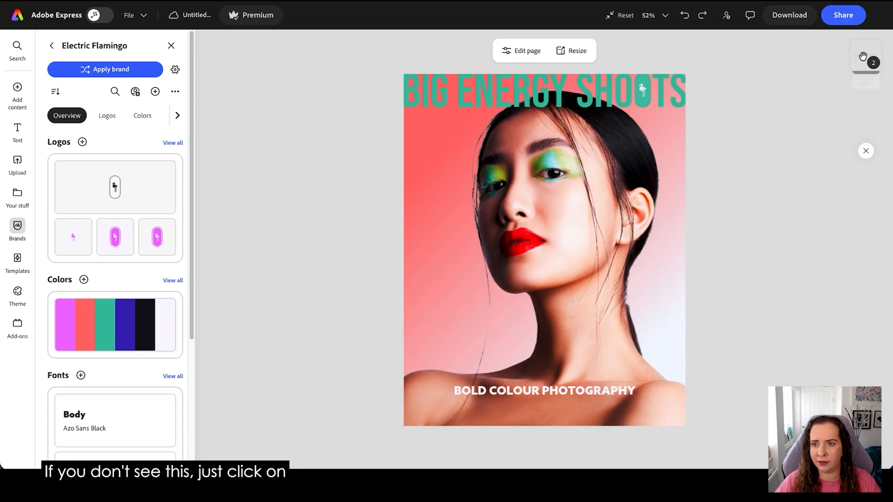
left_click_drag(863, 60, 862, 126)
left_click(751, 131)
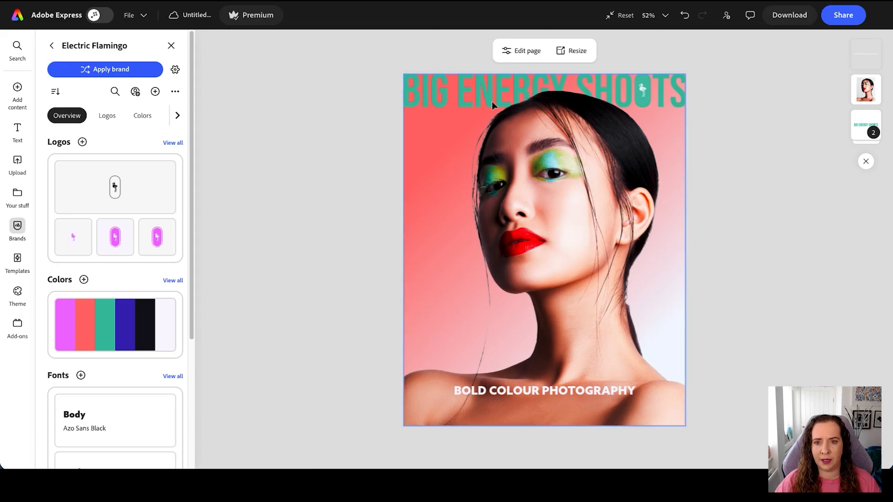
Step: Duplicate the heading group repeatedly, offsetting each copy down and to the right to form a staggered cascade behind the model
left_click(860, 130)
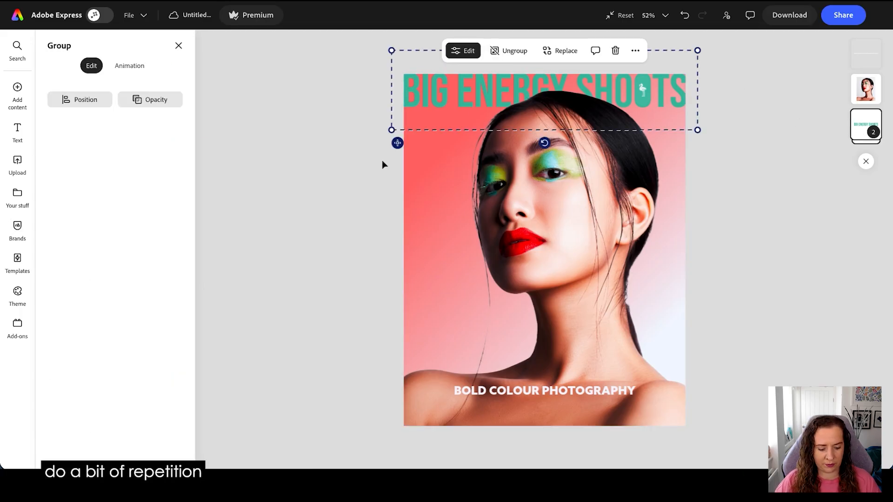
left_click_drag(397, 143, 432, 256)
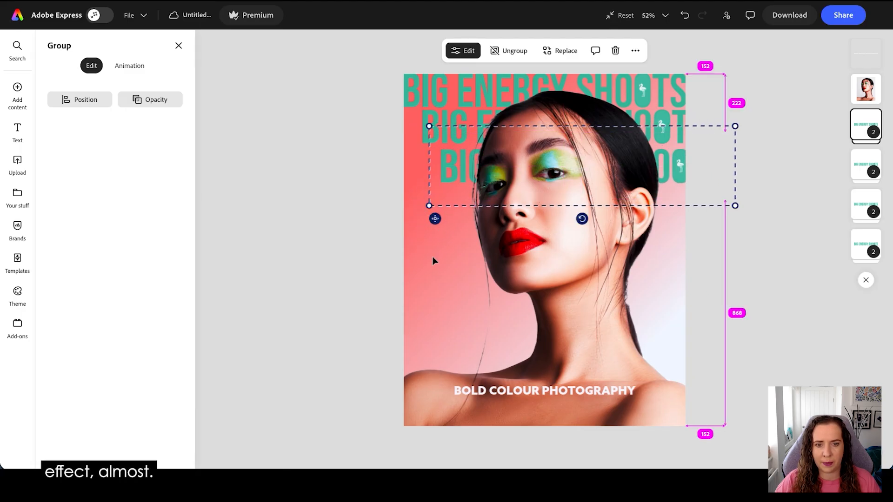
left_click_drag(435, 219, 454, 257)
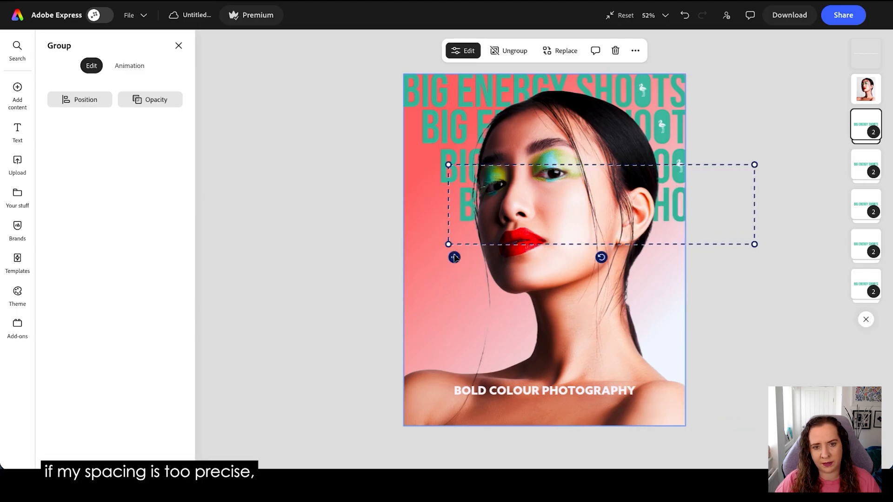
Step: Try to distribute all the heading groups evenly in the vertical direction without the portrait, and undo it
left_click(439, 155, "shift")
left_click(335, 276)
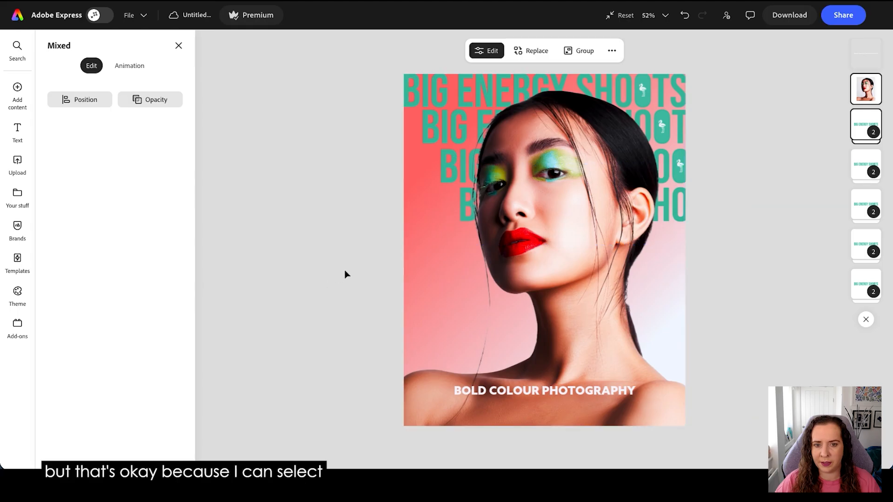
left_click(466, 212)
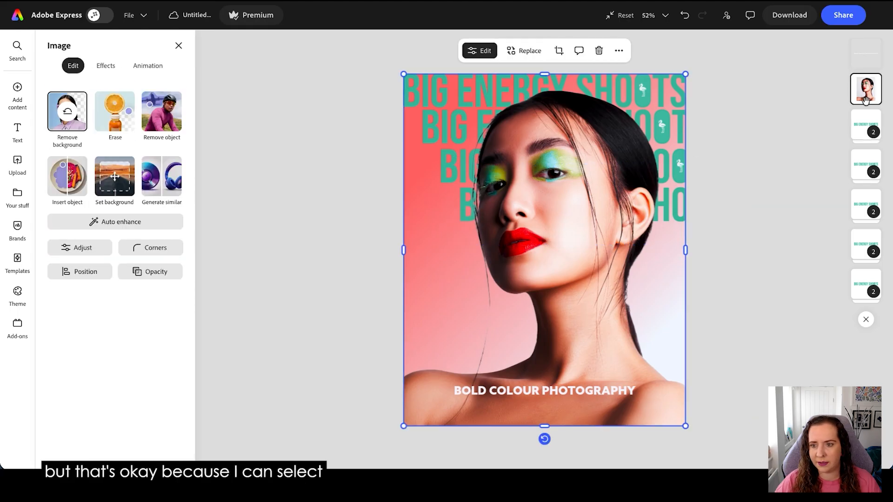
left_click(857, 290)
left_click(864, 246, "shift")
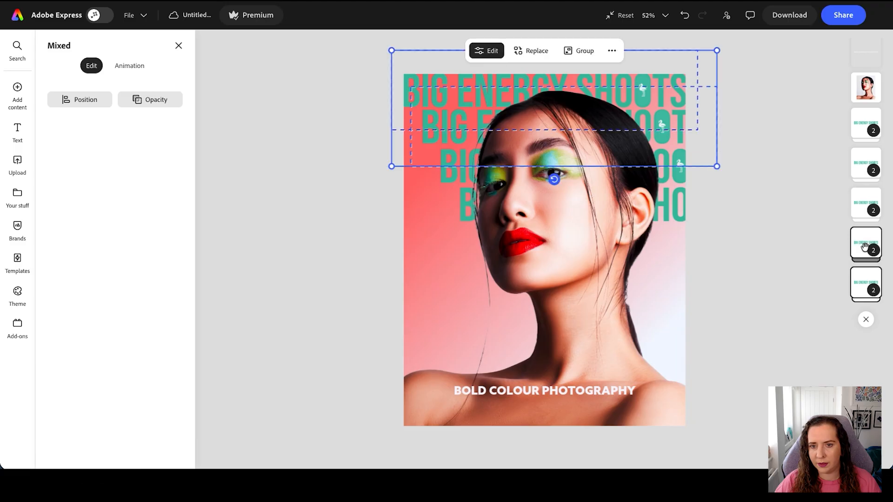
left_click(776, 112)
left_click_drag(353, 58, 571, 269)
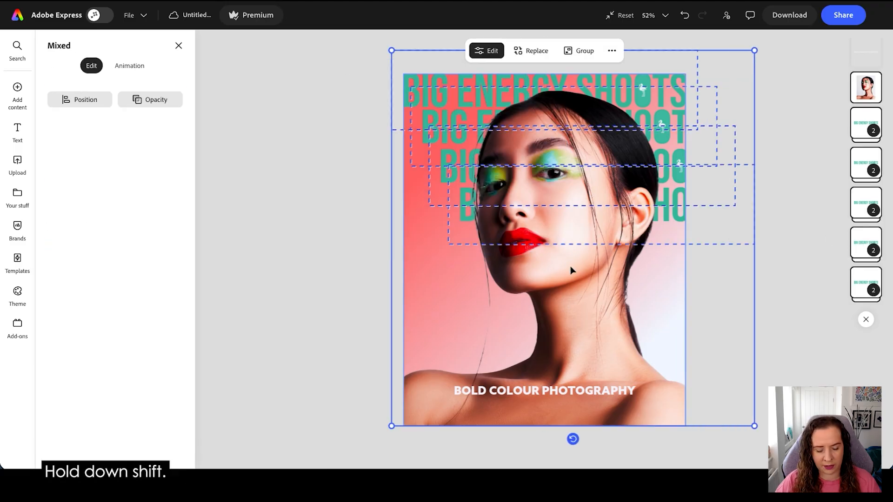
left_click(551, 286, "shift")
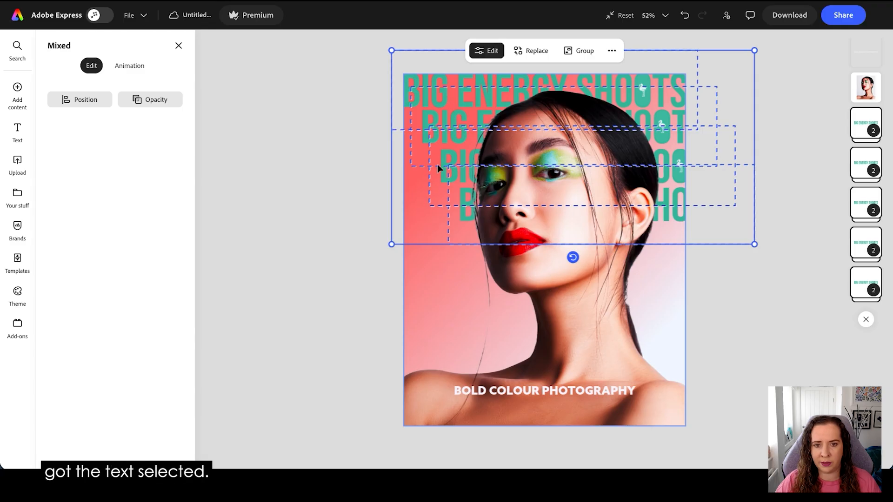
left_click(82, 106)
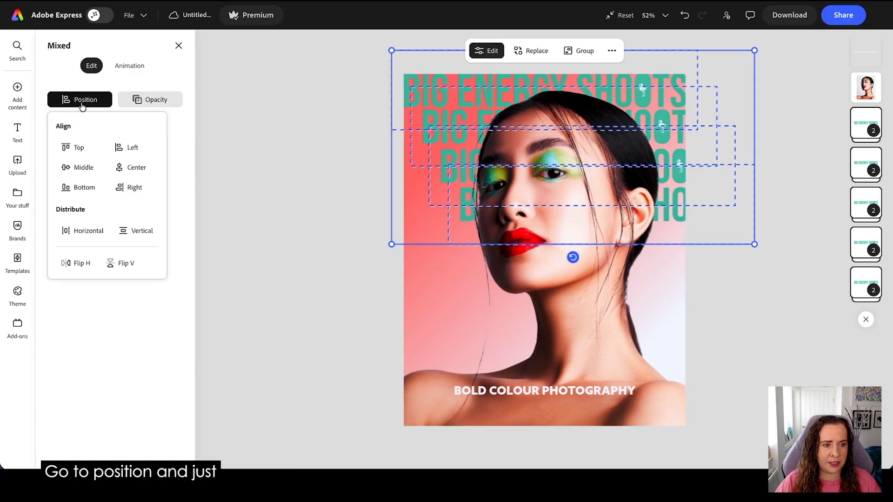
left_click(134, 230)
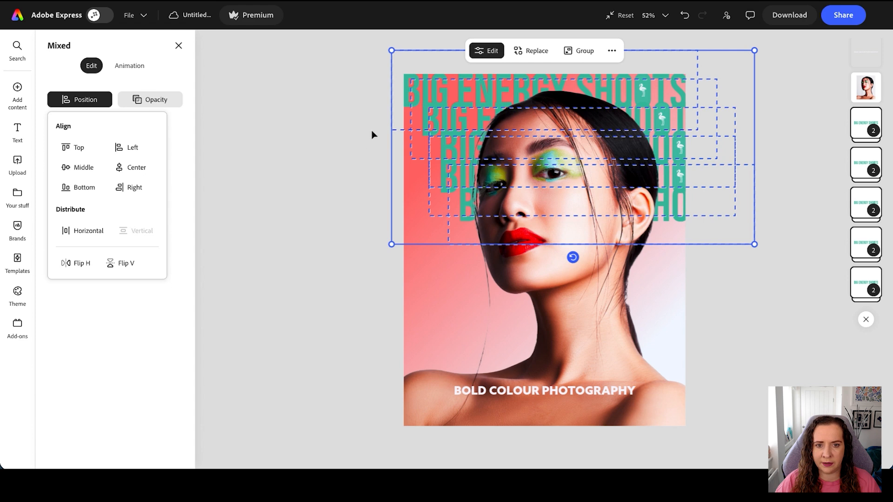
key("ctrl+z")
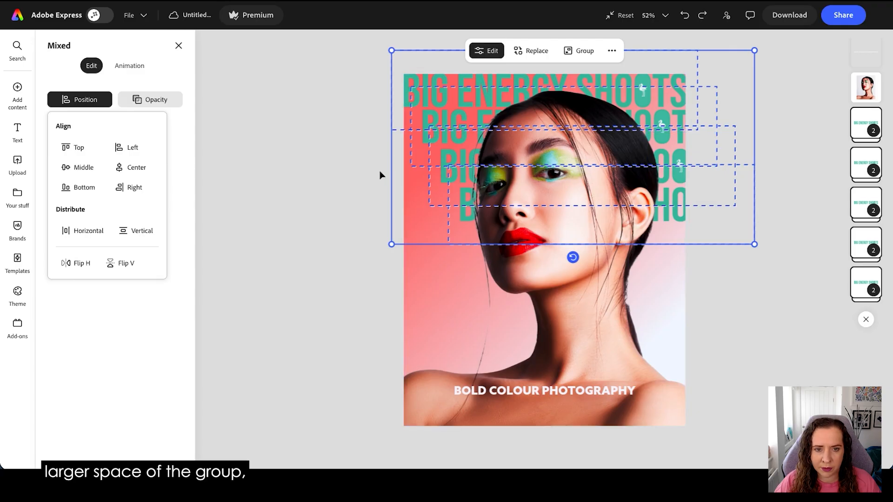
Step: Nudge the second heading row slightly down to even out the row spacing by eye
left_click(322, 175)
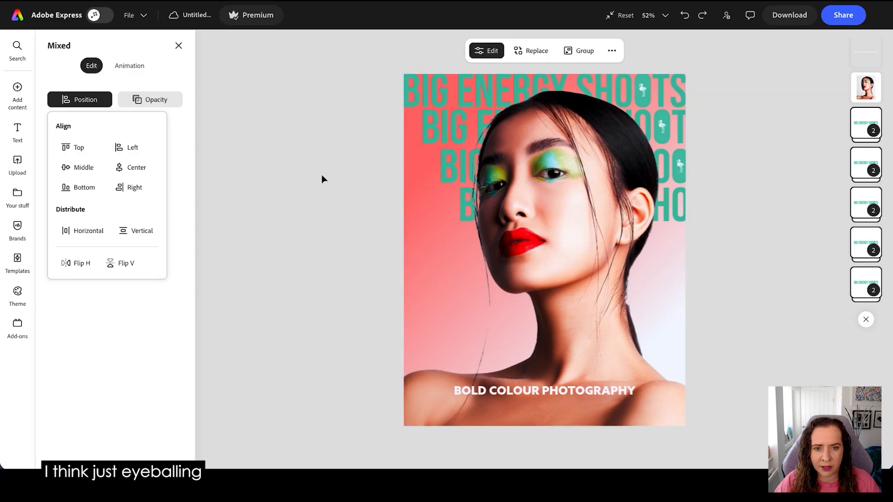
left_click(409, 137)
left_click(866, 236)
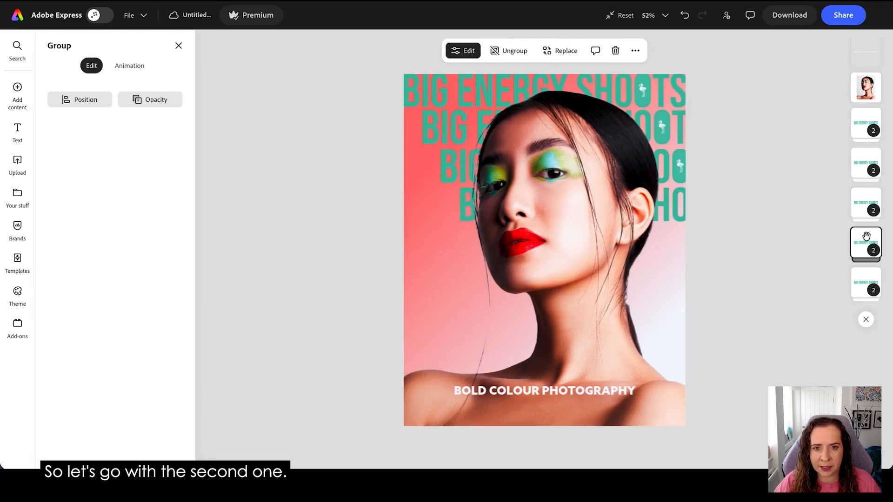
key("Down")
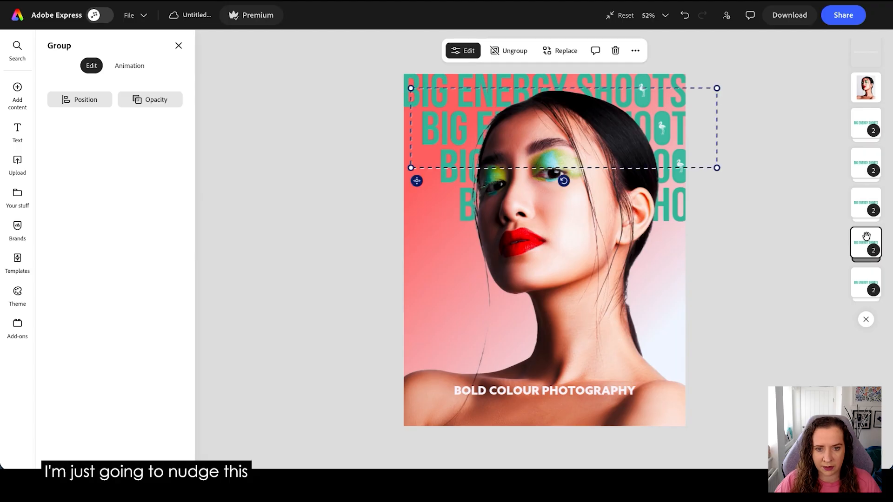
left_click(787, 271)
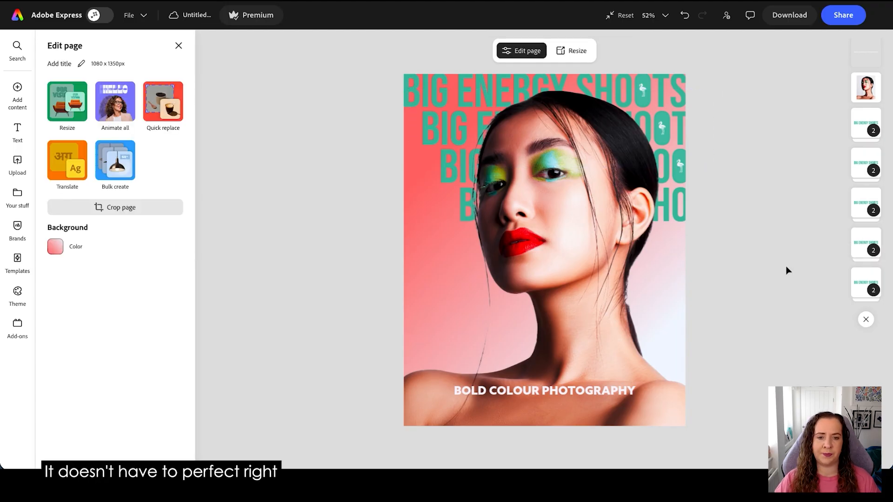
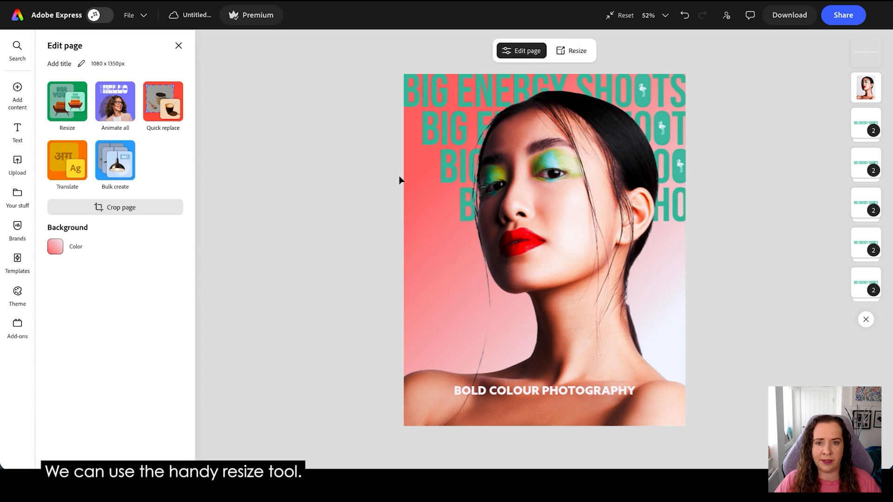
Step: Start resizing the page and choose the 1,080 x 1,920 px Instagram story format among the social media sizes
left_click(577, 51)
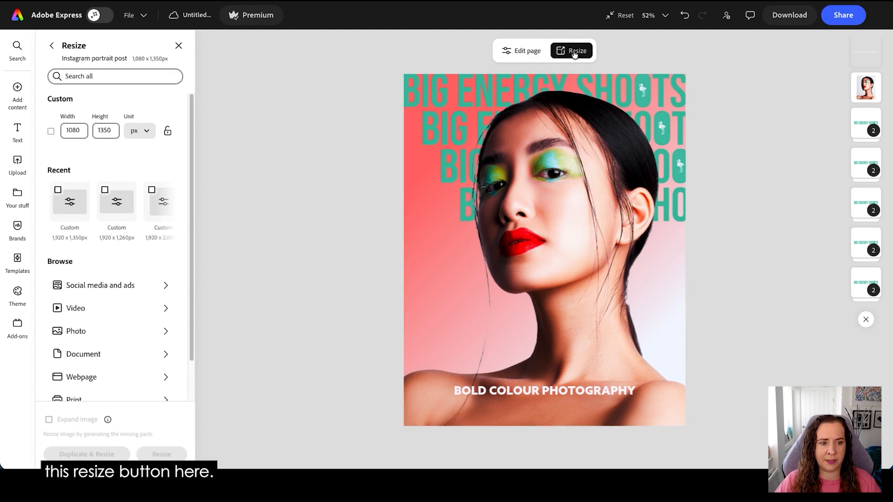
scroll(137, 253, "down", 1)
scroll(135, 252, "down", 2)
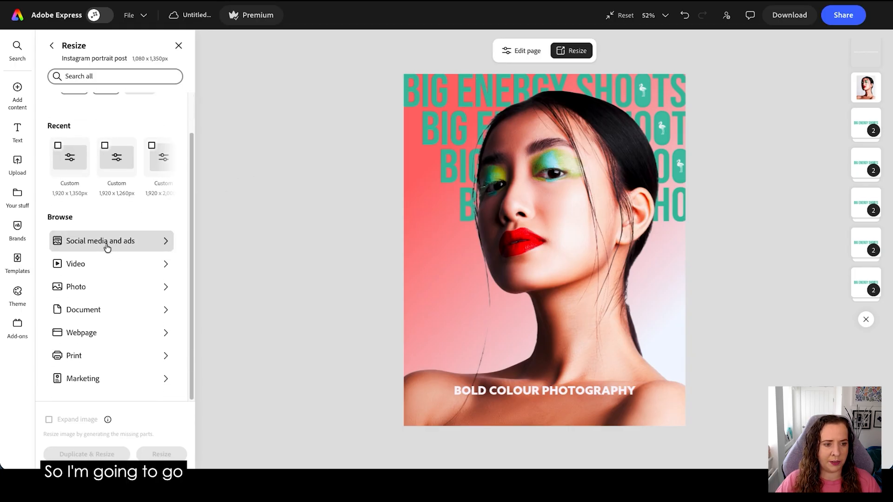
left_click(104, 241)
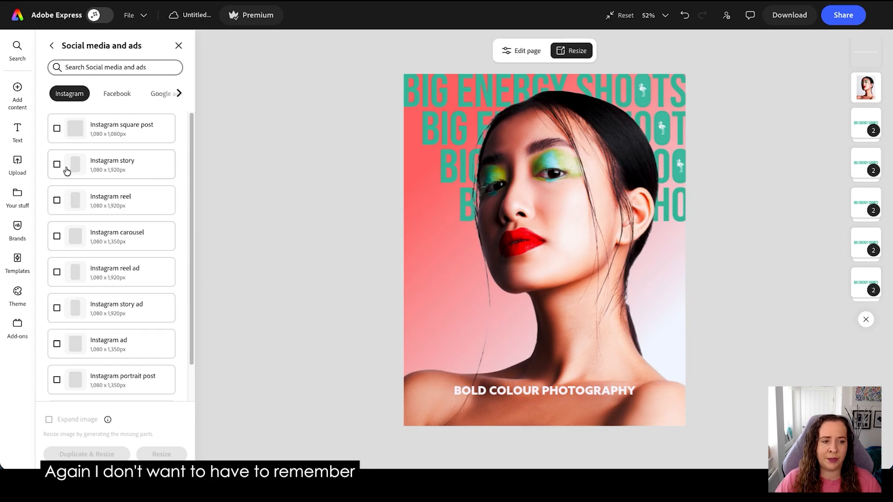
left_click(58, 165)
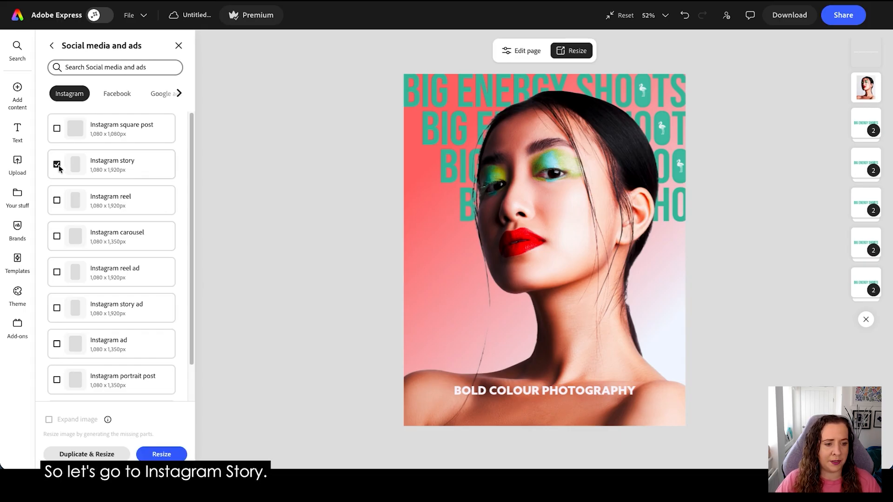
scroll(106, 215, "down", 1)
scroll(118, 177, "up", 1)
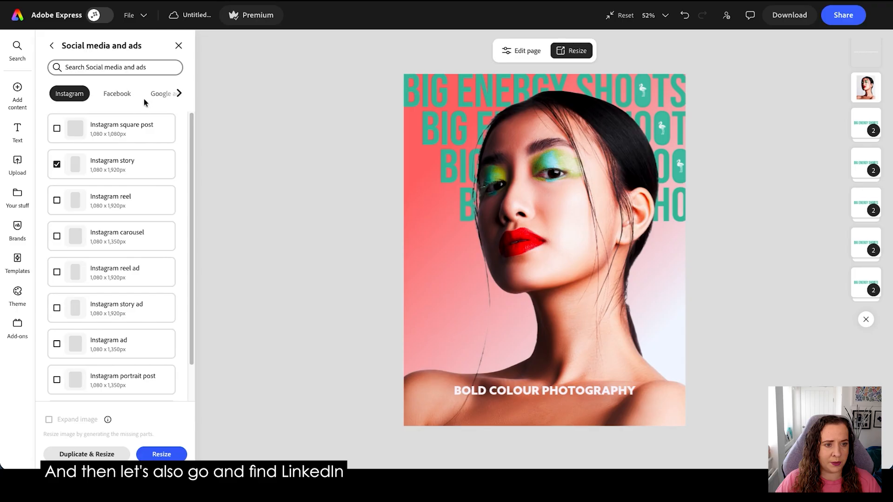
Step: Add the 720 x 1,080 px LinkedIn post format and create duplicated, resized pages for both chosen formats
scroll(144, 103, "right", 2)
scroll(144, 100, "right", 3)
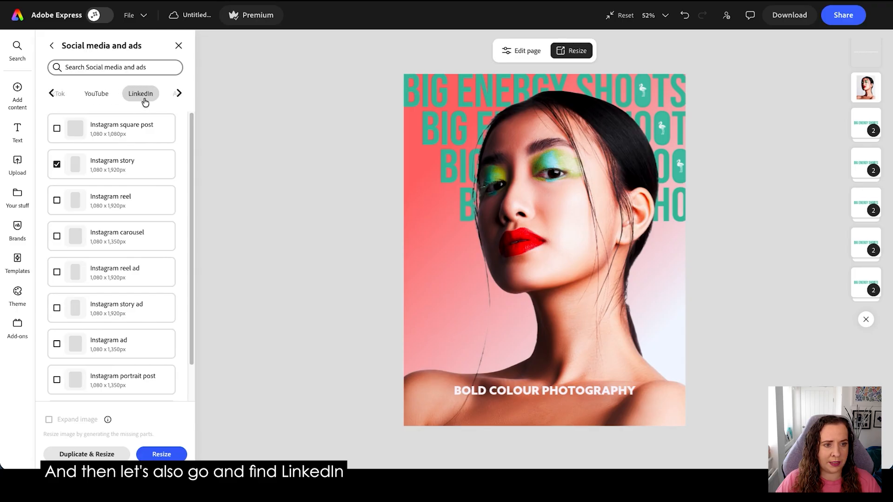
left_click(142, 94)
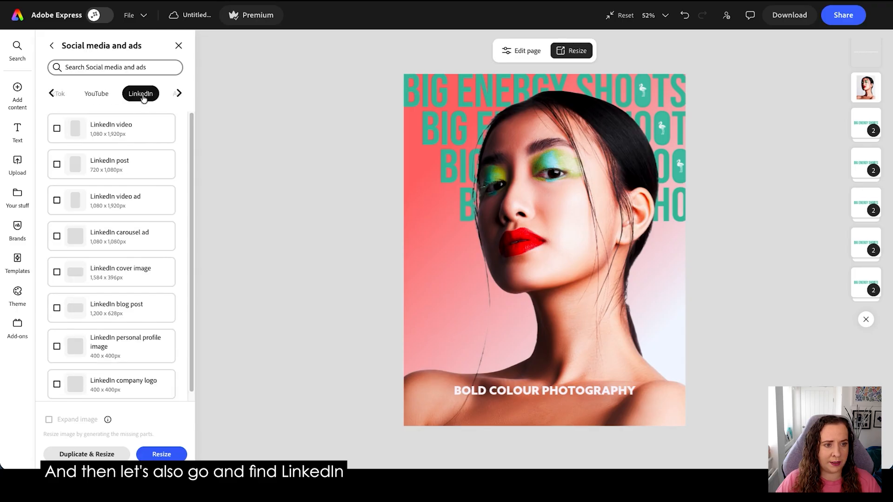
left_click(57, 164)
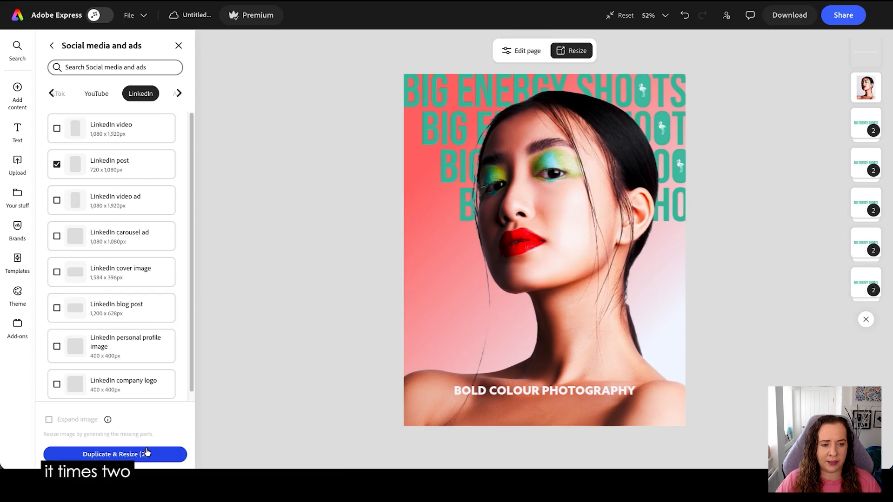
left_click(145, 458)
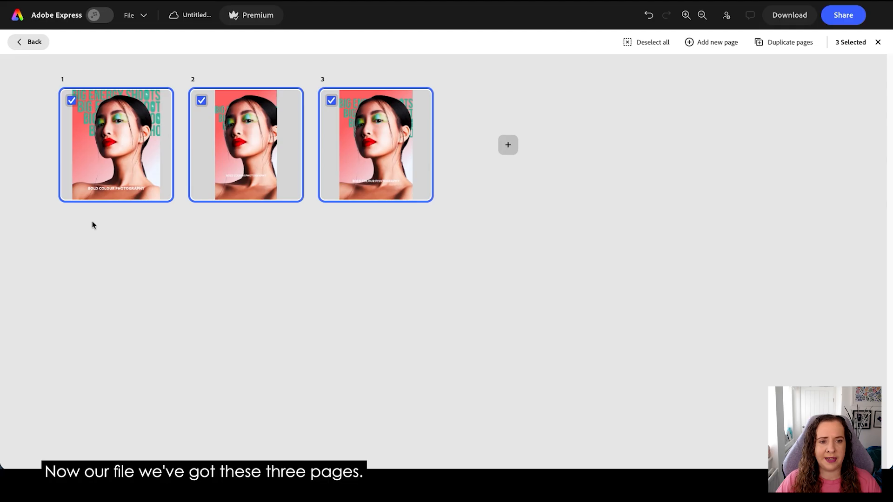
Step: On the Instagram story page, lower the BOLD COLOUR PHOTOGRAPHY tagline onto the shoulders and scale the portrait down within its crop, resting on the bottom edge
double_click(259, 146)
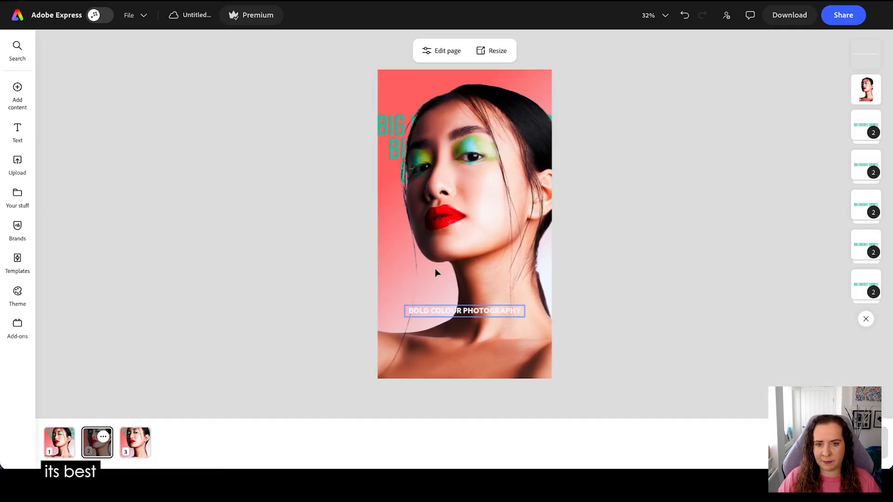
left_click_drag(482, 309, 489, 350)
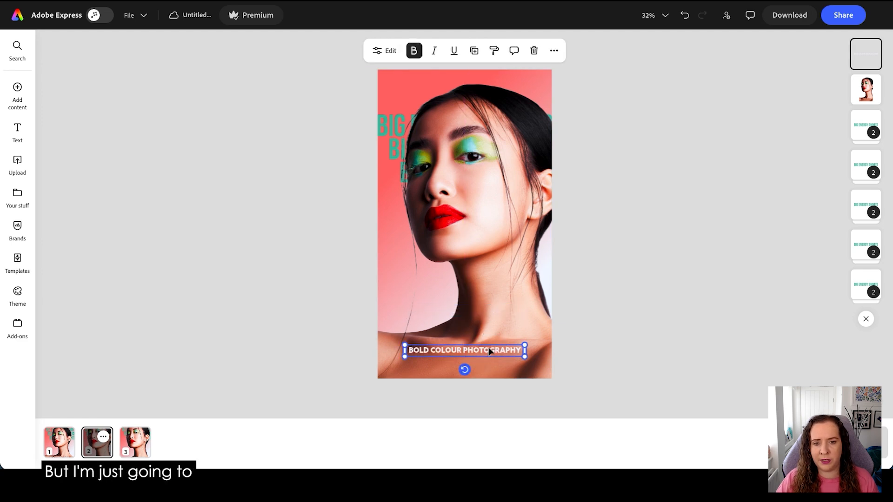
double_click(472, 140)
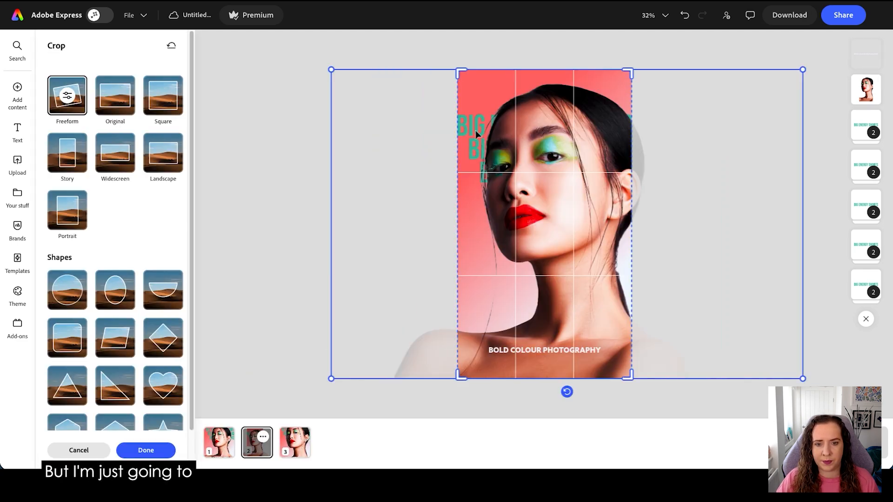
left_click_drag(330, 70, 383, 87)
left_click_drag(627, 166, 587, 170)
key("ctrl+z")
left_click_drag(673, 171, 660, 158)
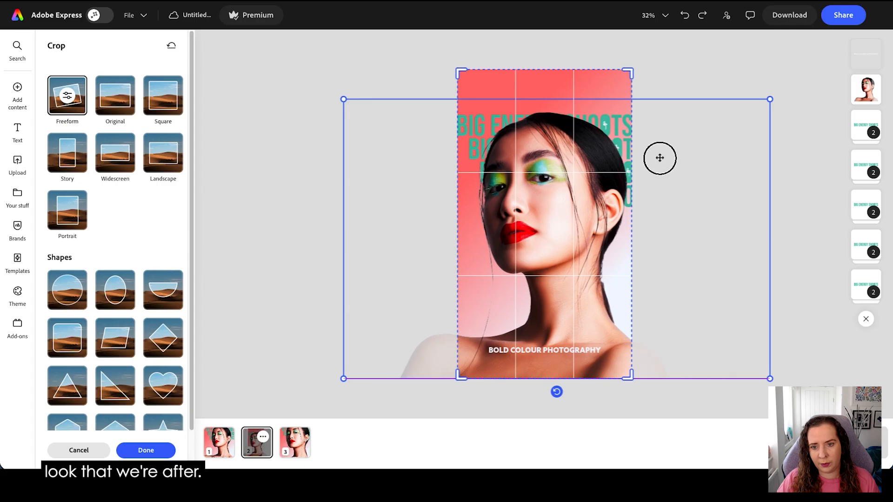
left_click(698, 77)
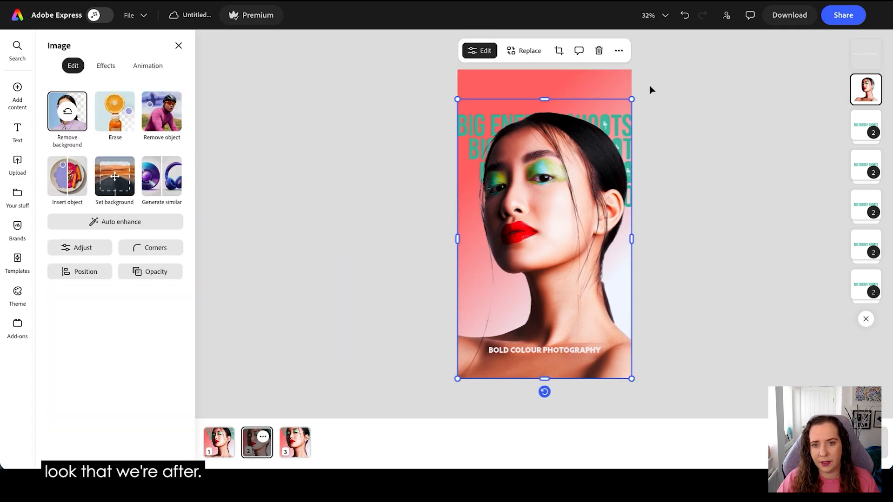
Step: Move all the BIG ENERGY SHOOTS rows, without the portrait, up to the story page's top edge for a full-bleed look
left_click_drag(662, 77, 577, 234)
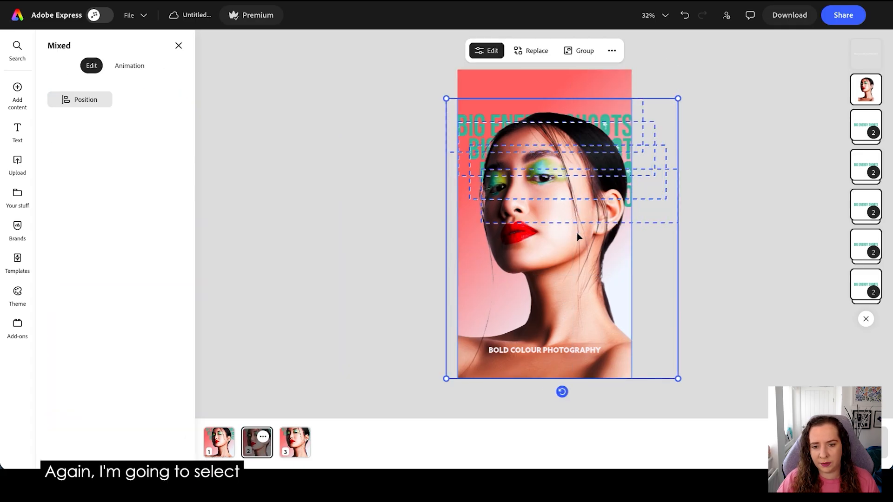
left_click(565, 275, "shift")
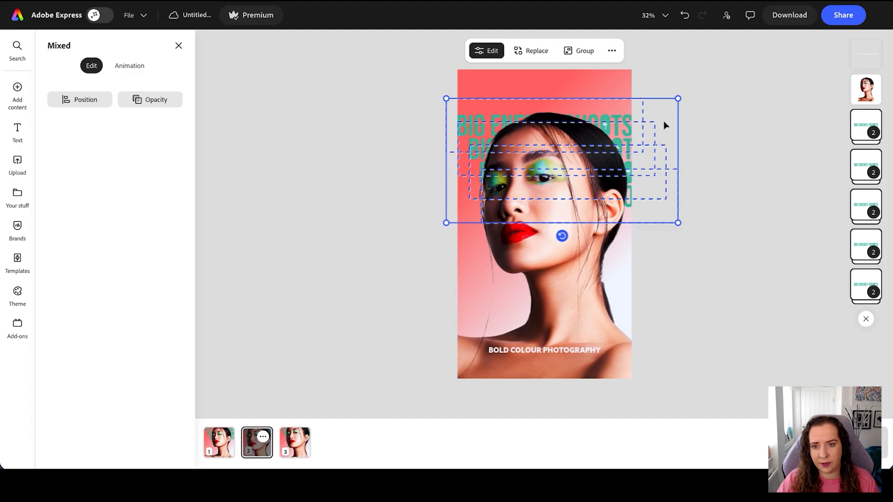
left_click_drag(639, 125, 640, 85)
scroll(606, 76, "up", 6)
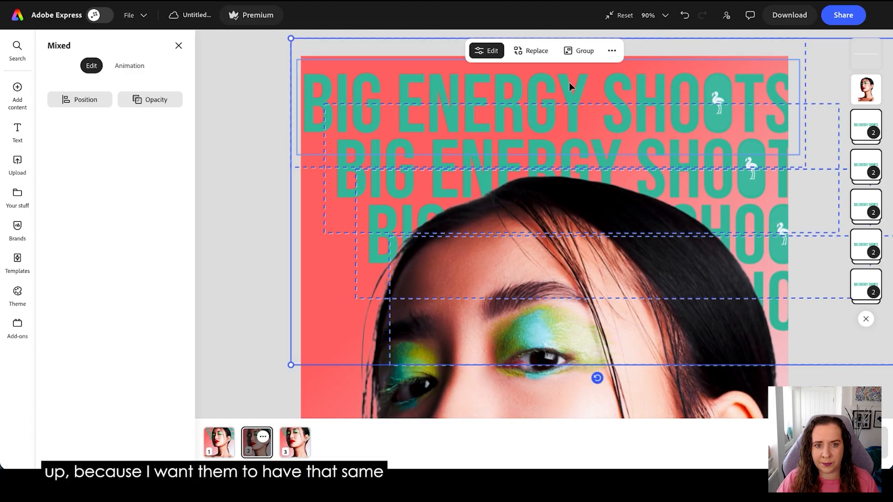
left_click_drag(568, 76, 566, 66)
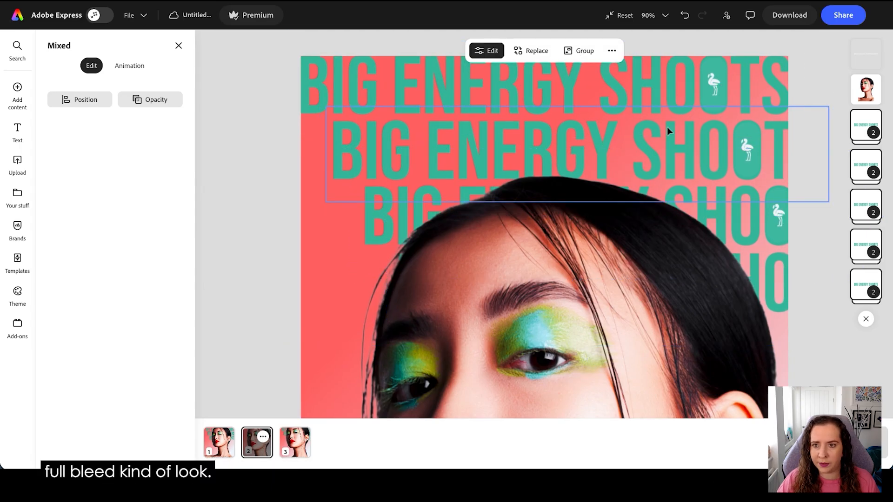
scroll(667, 131, "down", 5)
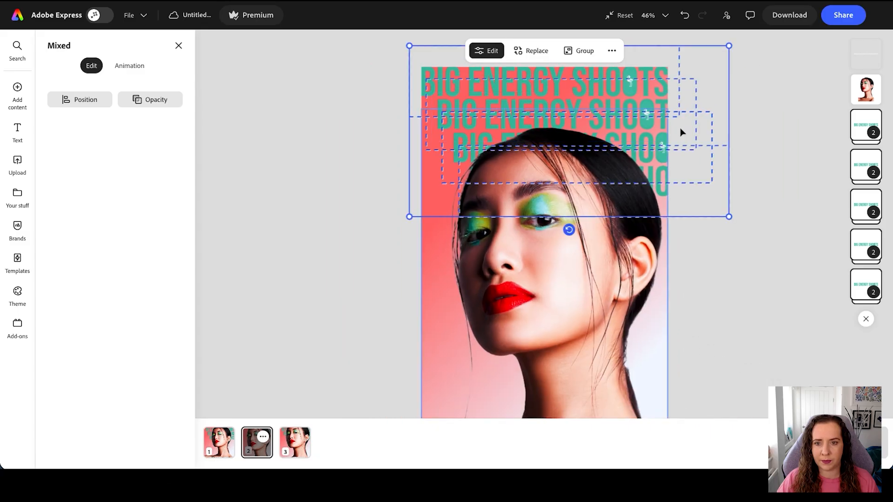
scroll(706, 153, "down", 4)
left_click(685, 186)
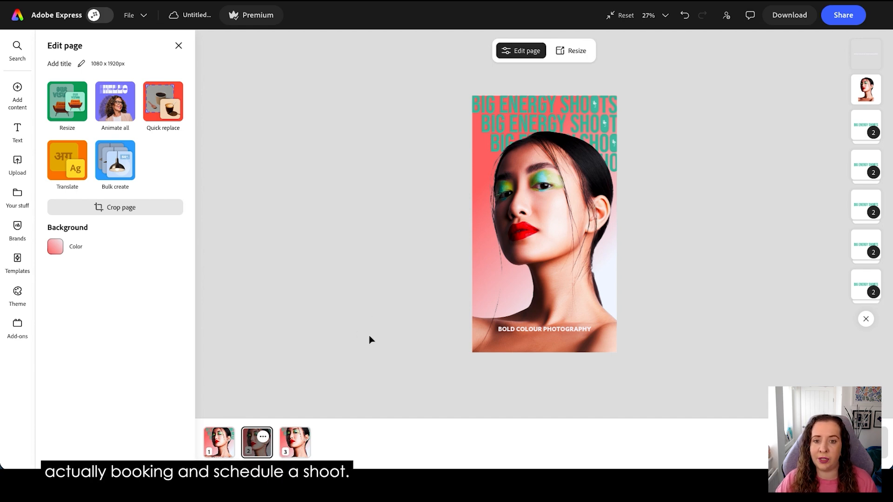
Step: On the LinkedIn post page, move all the BIG ENERGY SHOOTS rows together up to the page's top edge
left_click(302, 451)
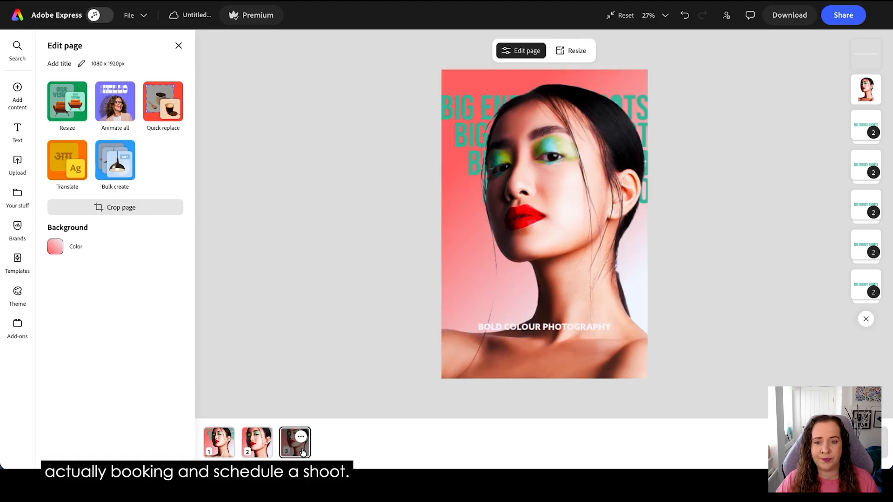
left_click_drag(686, 66, 505, 222)
left_click_drag(465, 144, 465, 119)
scroll(470, 97, "up", 5)
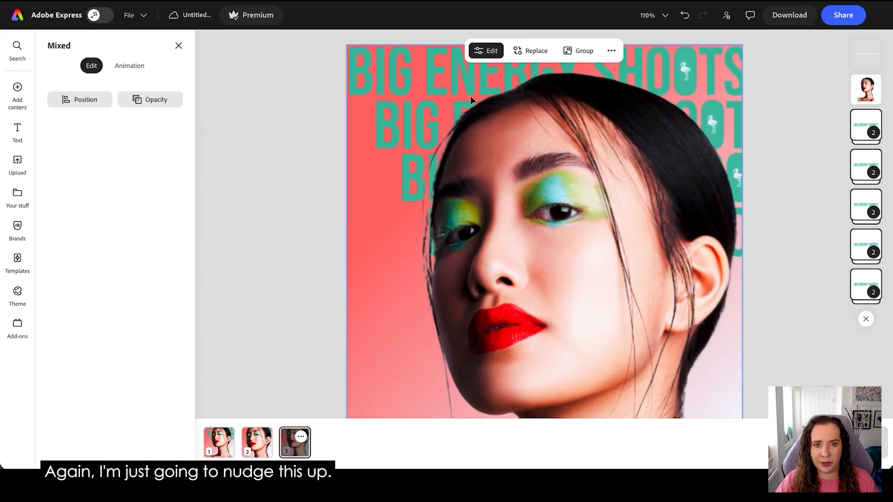
scroll(470, 99, "up", 1)
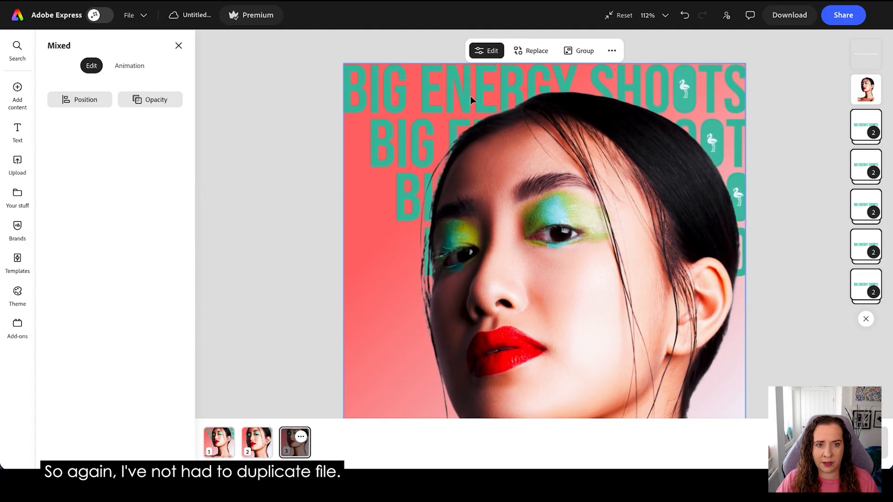
left_click(279, 187)
scroll(279, 187, "down", 5)
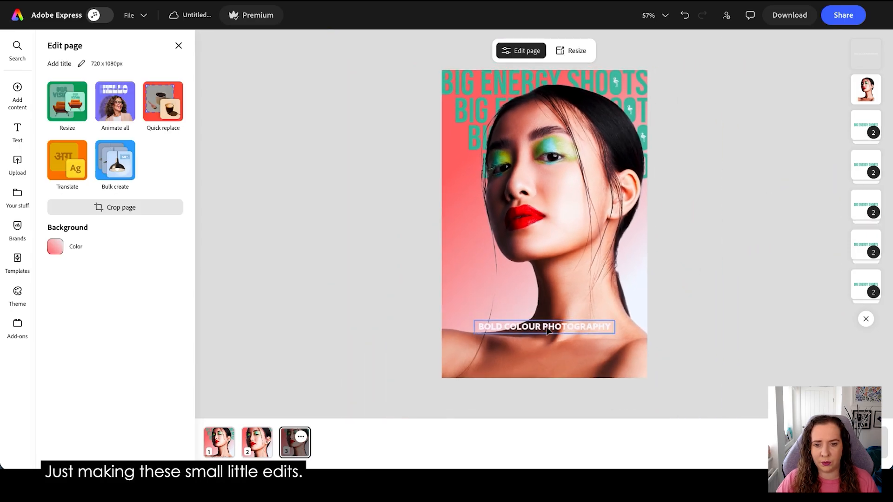
Step: Lower the BOLD COLOUR PHOTOGRAPHY tagline on the LinkedIn page, keeping it horizontally centred below the model's neck
left_click(547, 331)
left_click_drag(547, 330, 547, 355)
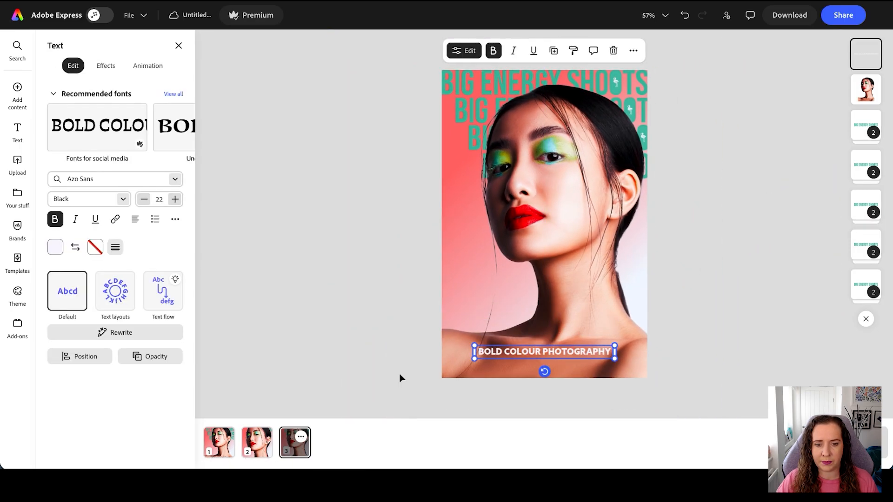
left_click(401, 378)
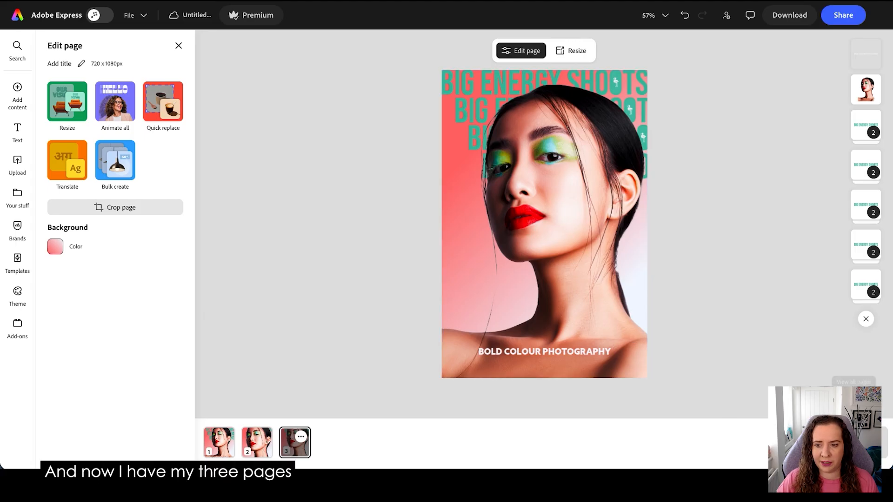
Step: In the overview of all pages, title page 3 LINKEDIN, page 2 IG STORY and page 1 IG P POST
left_click(854, 402)
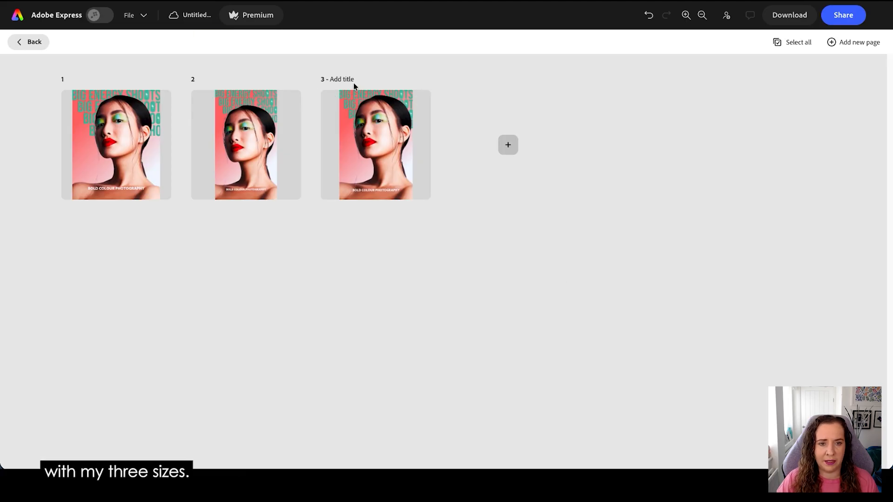
left_click(342, 79)
type("LINKEDIN")
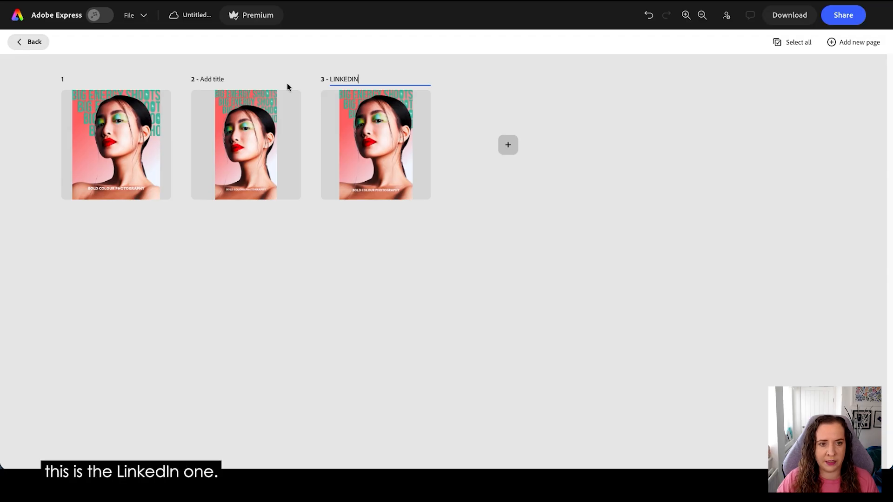
left_click(215, 80)
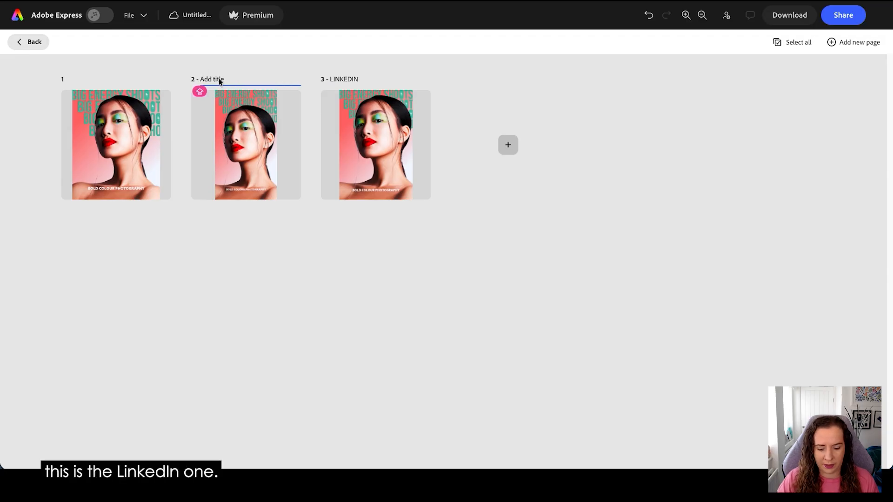
type("IG STORY")
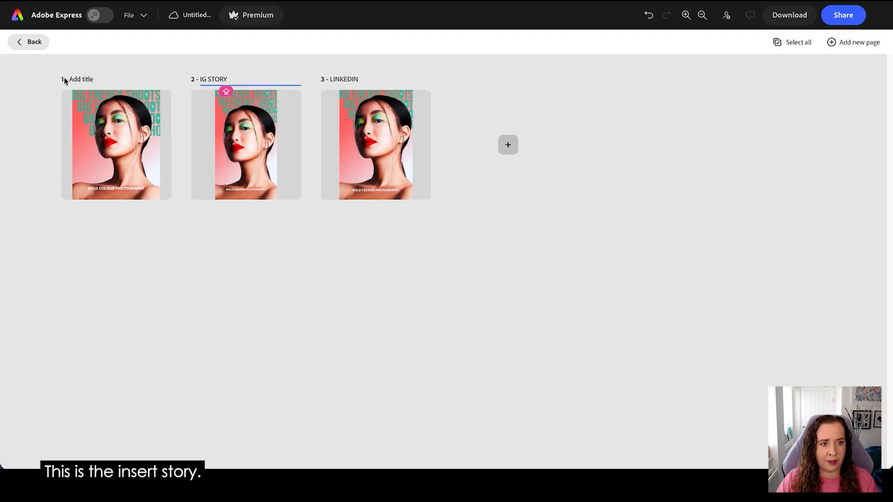
left_click(77, 79)
type("IG")
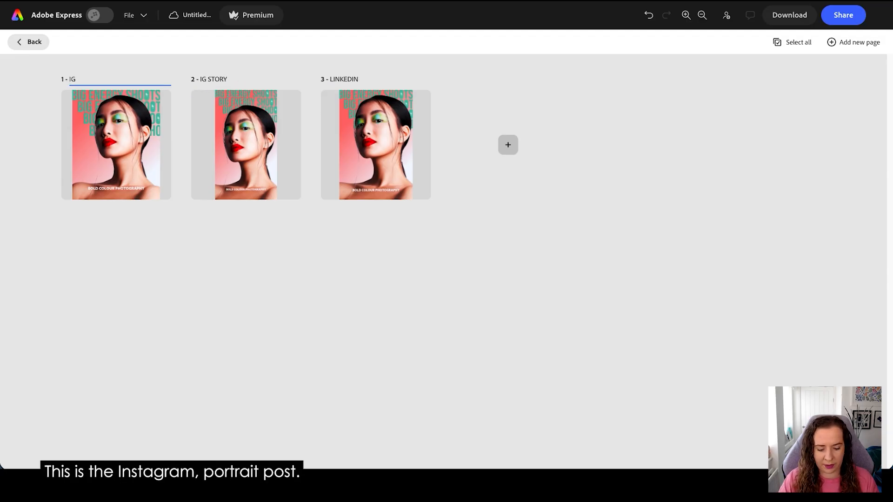
type(" PO")
key("BackSpace")
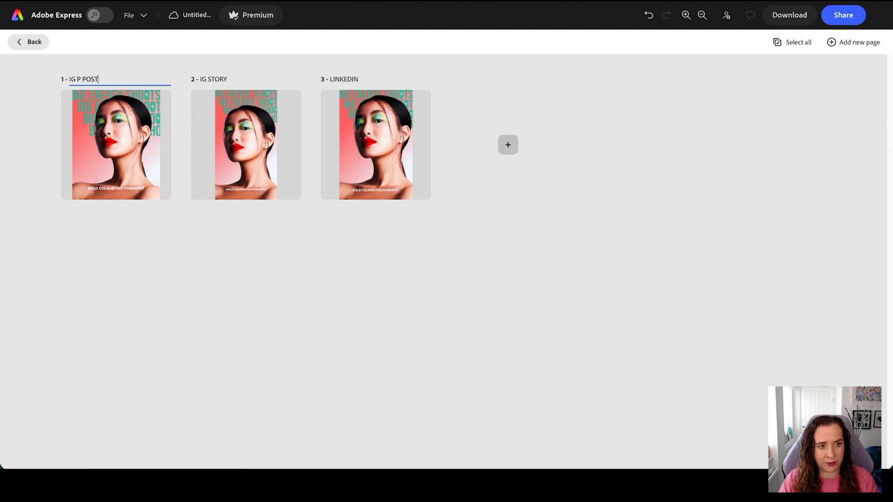
left_click(87, 249)
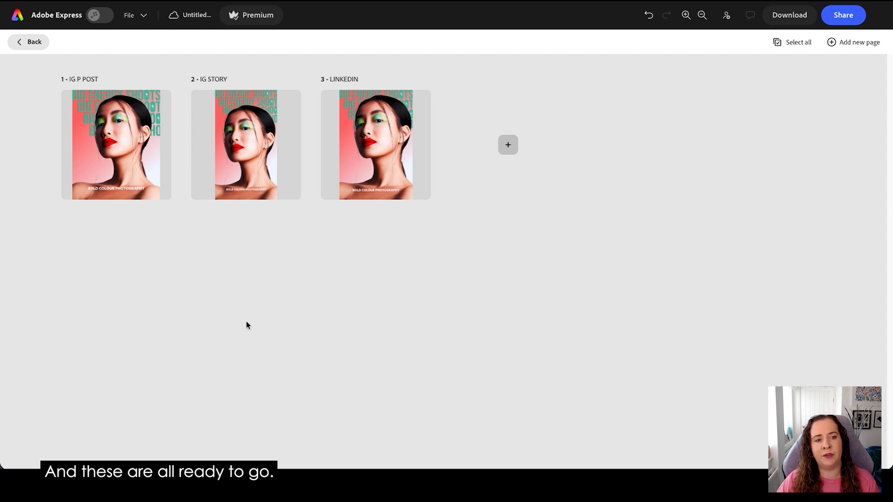
Step: Start a scheduled social media post from only the IG P POST page, using the Instagram channel and the Post type
mouse_move(130, 170)
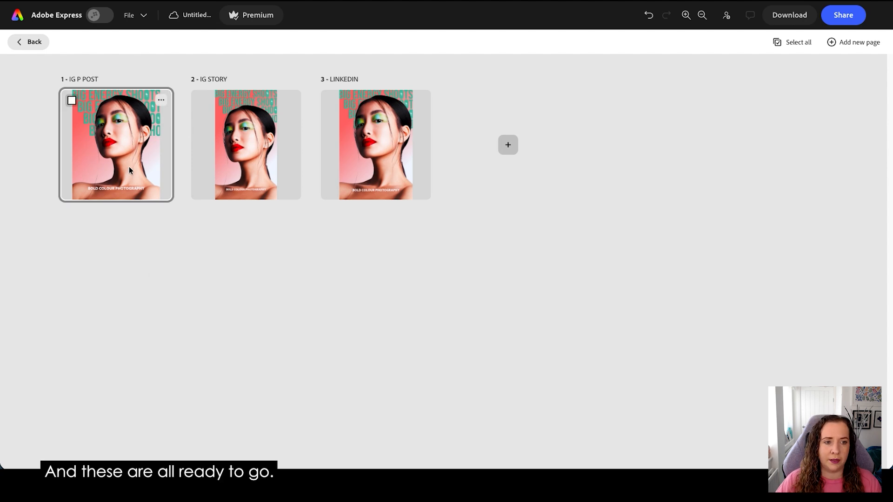
left_click(71, 100)
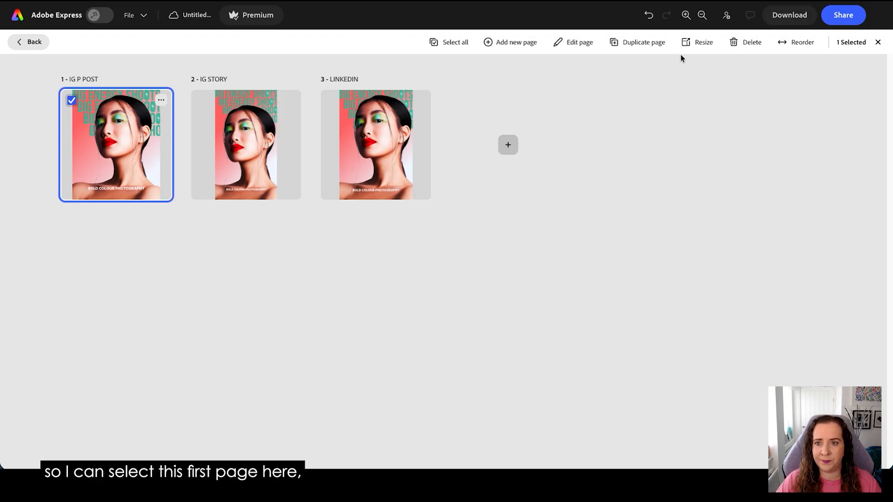
left_click(837, 17)
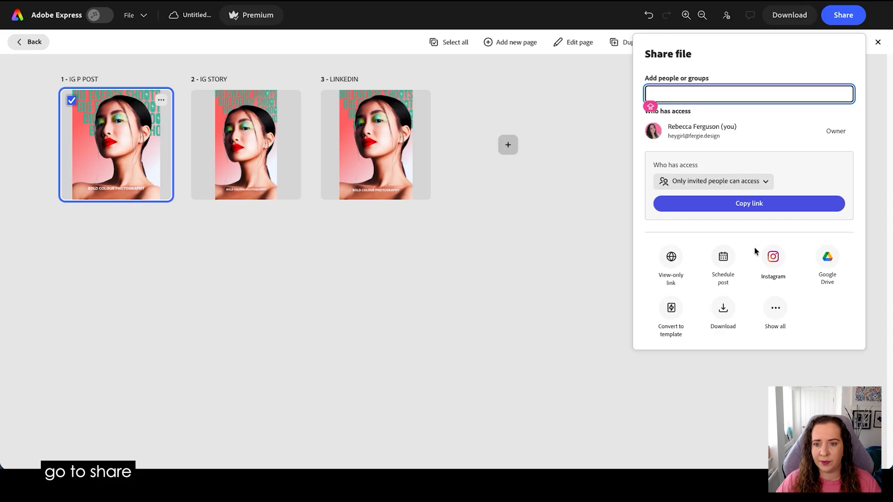
left_click(723, 257)
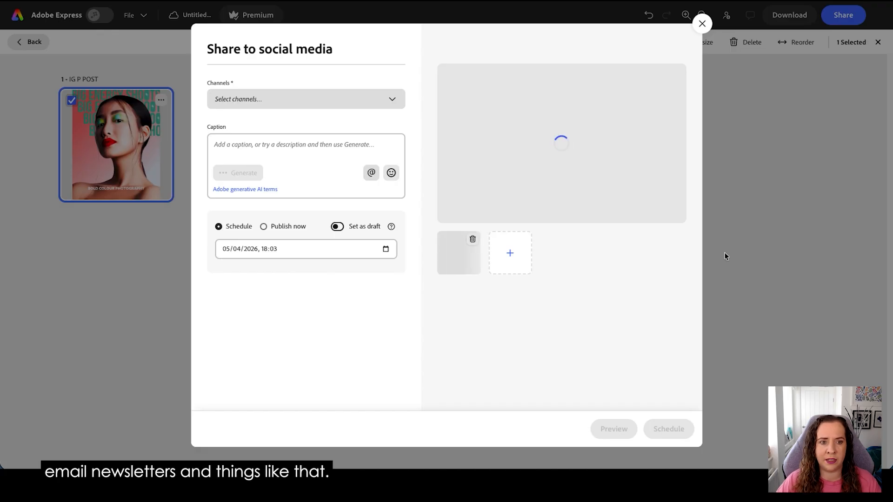
left_click(391, 99)
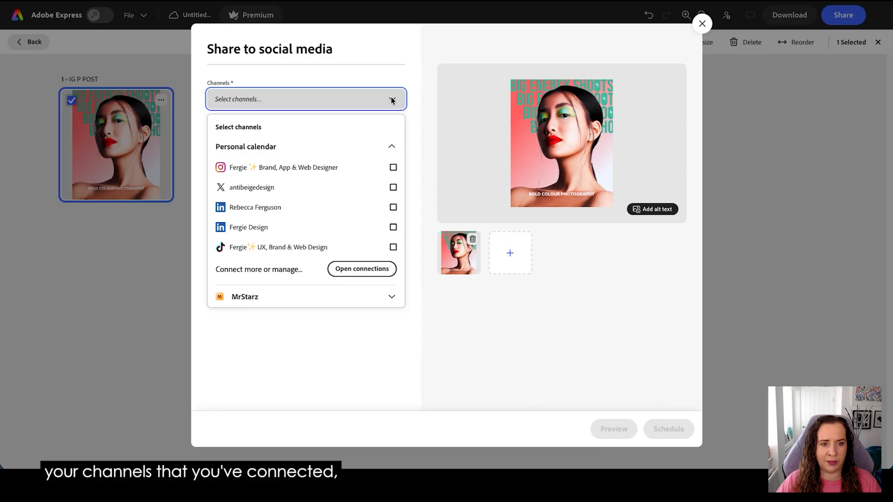
left_click(393, 168)
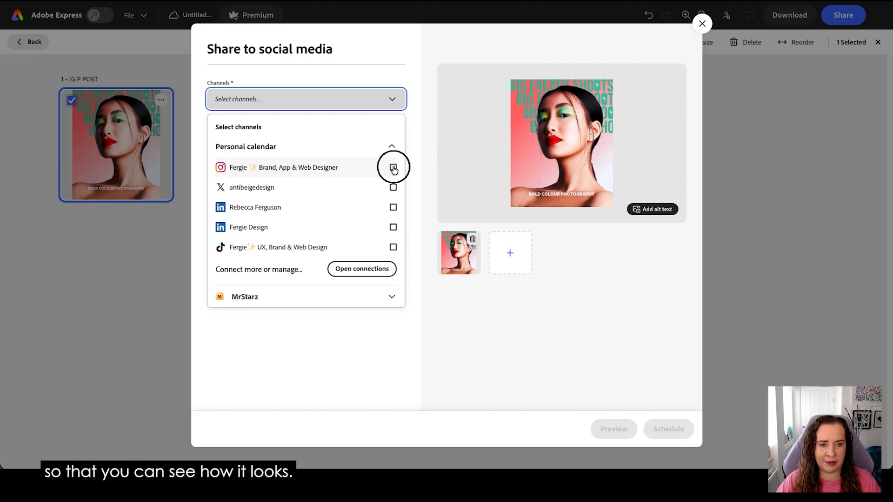
left_click(419, 125)
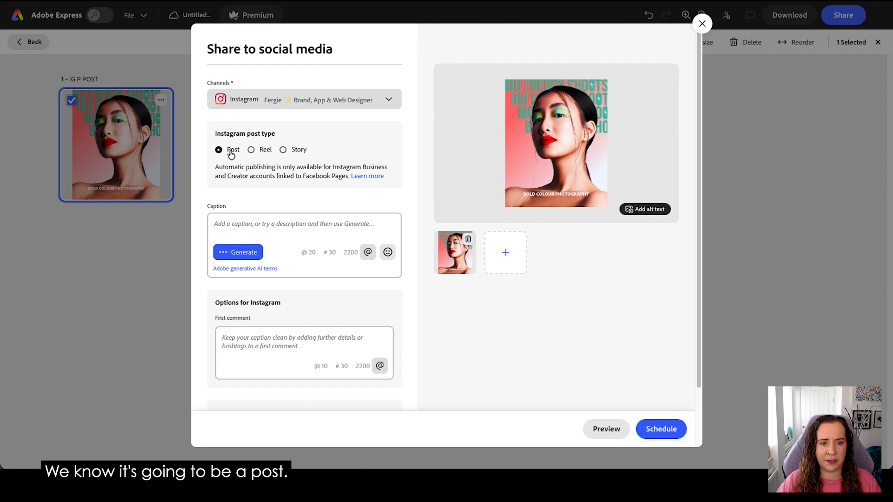
left_click(260, 150)
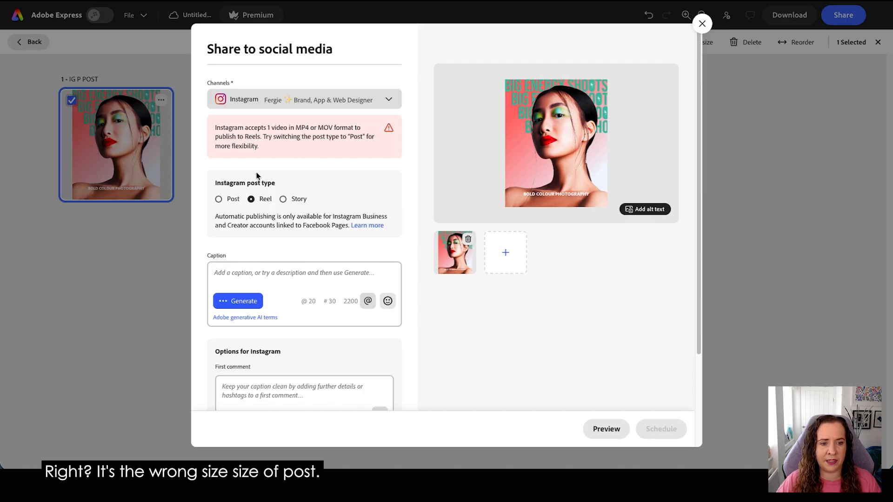
left_click(229, 200)
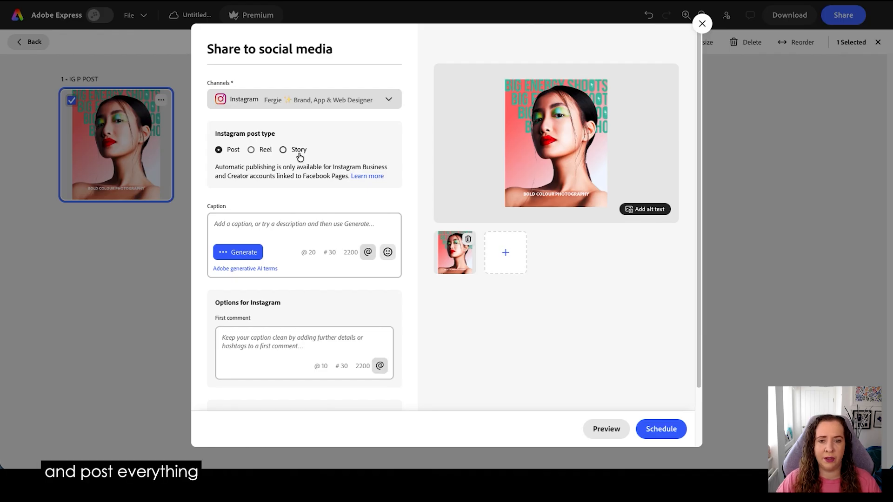
Step: Enter the caption description "BOOK YOUR BOLD PHOTO SHOOT AND GET NEW HEADSHOTS TODAY"
left_click(266, 224)
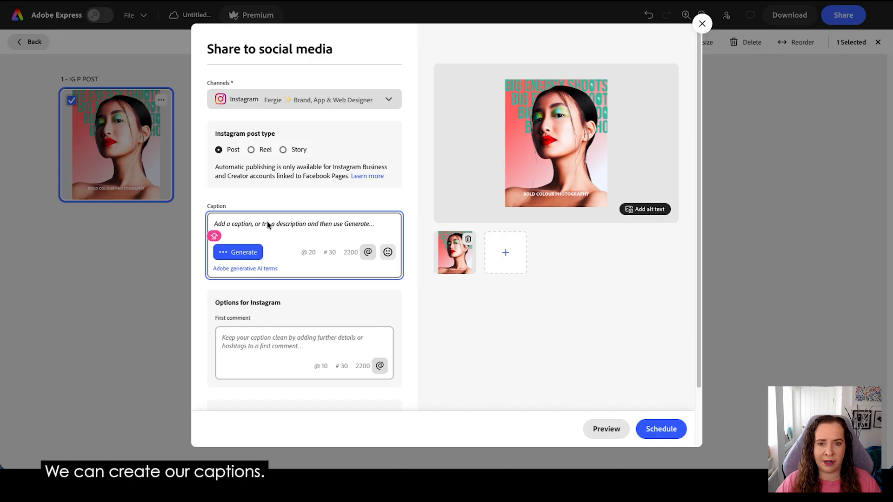
type("BOOK YOUR ")
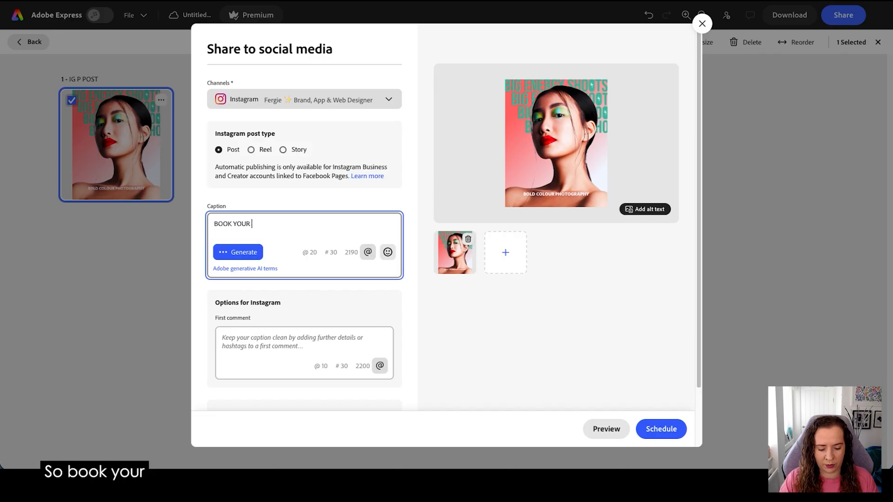
type("BOLD PHOT")
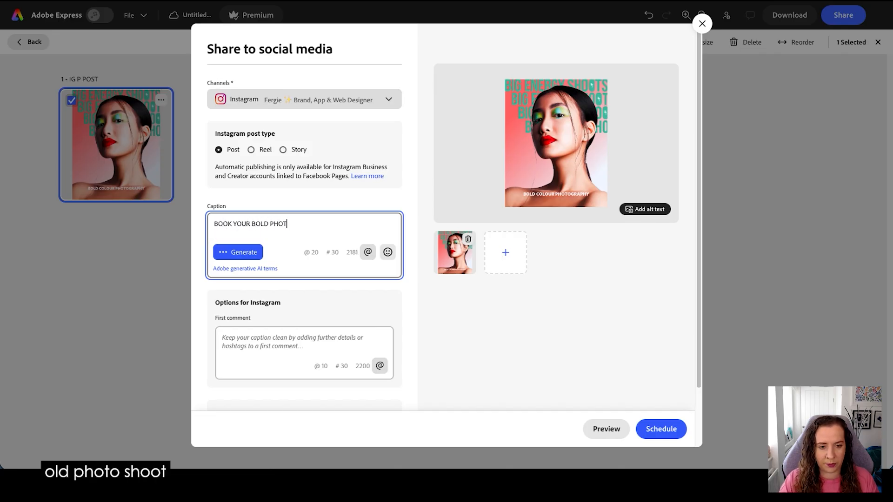
type("O SHOOT ")
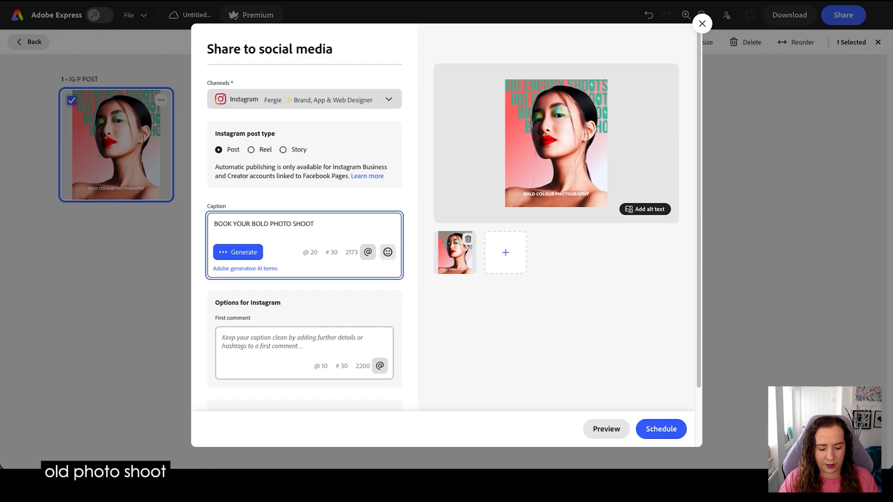
type("AND GET NEW HEADSHOTS T")
type("ODAY")
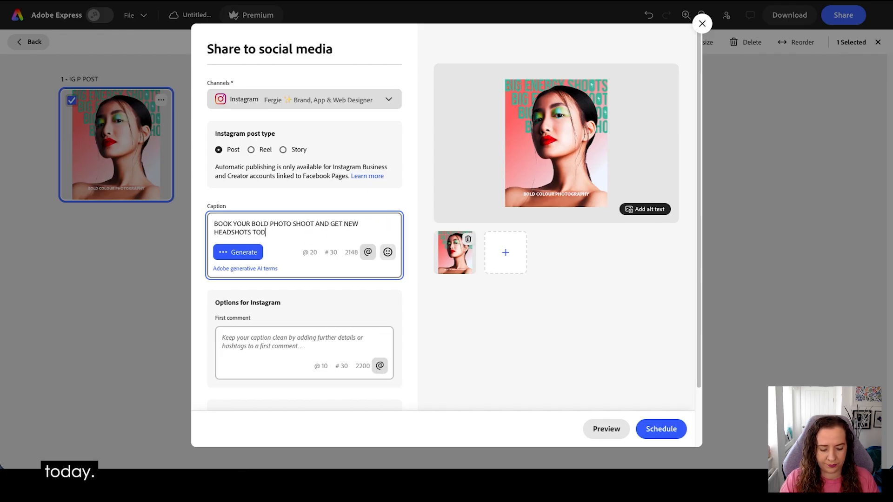
Step: Generate a new caption from the entered description and insert it in its place
left_click(247, 255)
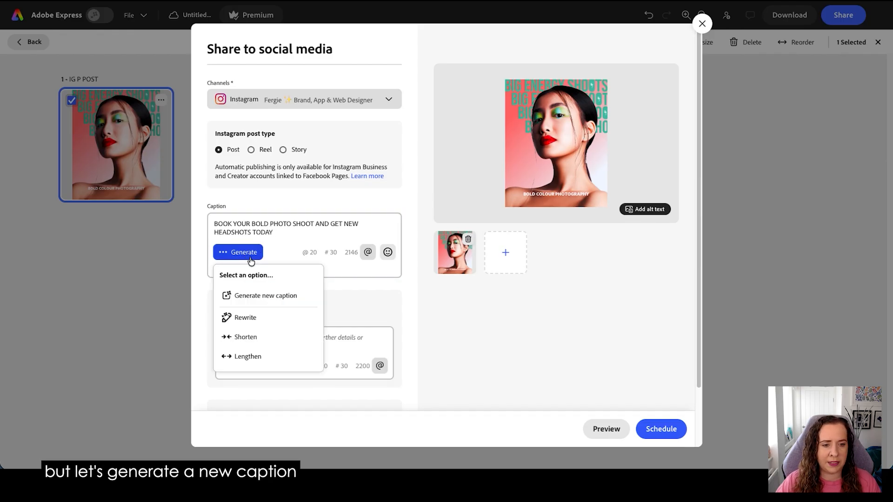
left_click(266, 296)
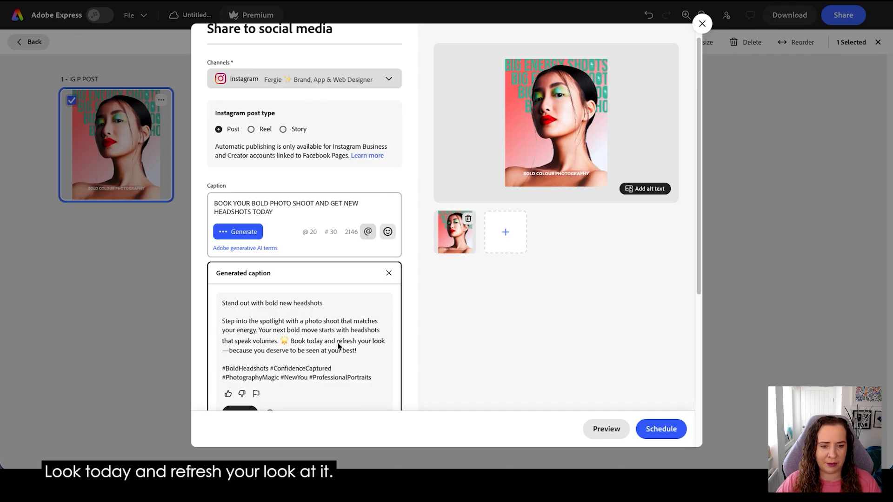
scroll(236, 351, "down", 1)
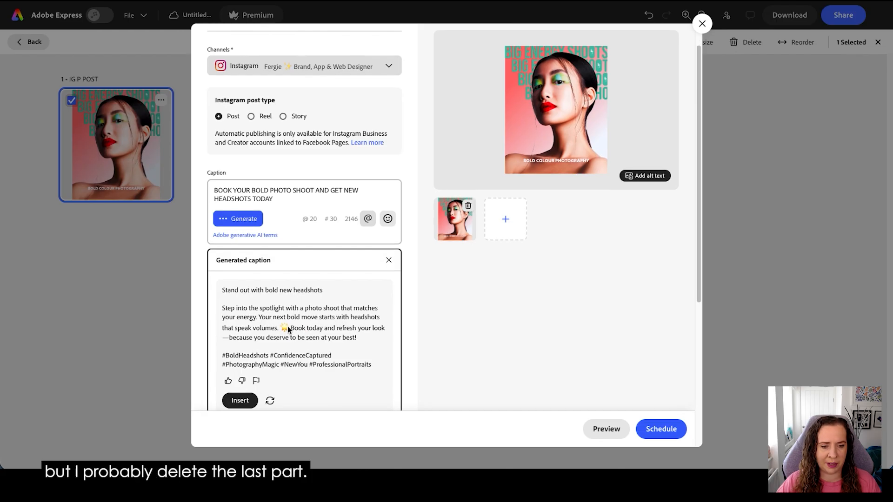
left_click(240, 401)
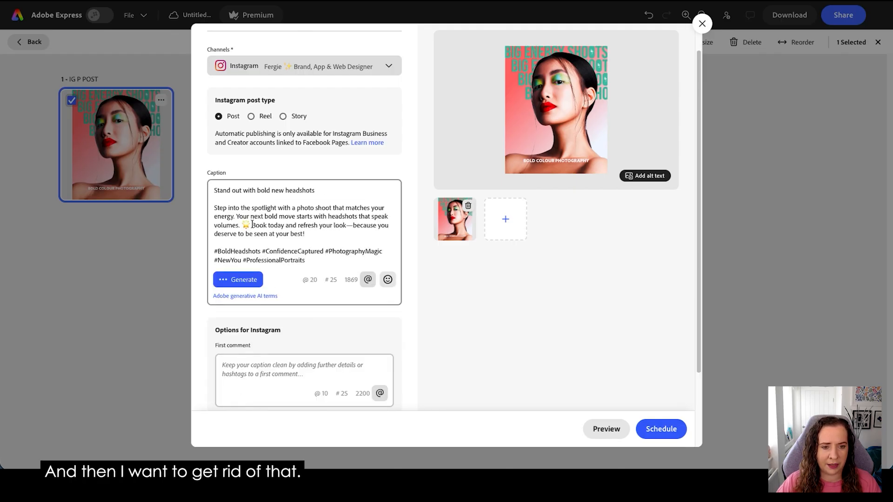
Step: Replace the caption's star emoji and closing "Book today and refresh your look" sentence with a flamingo emoji and "Book Today!"
left_click_drag(252, 225, 313, 231)
key("BackSpace")
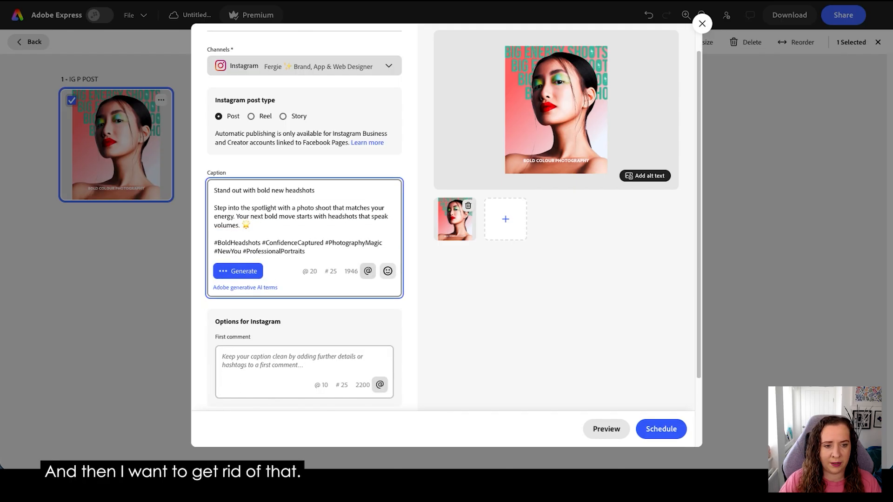
key("BackSpace")
key("BackSpace")
key("BackSpace")
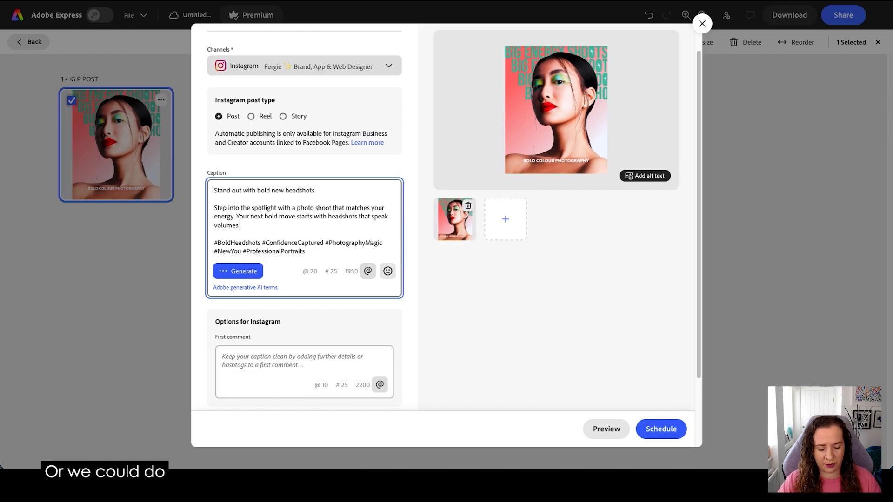
key("ctrl+super+space")
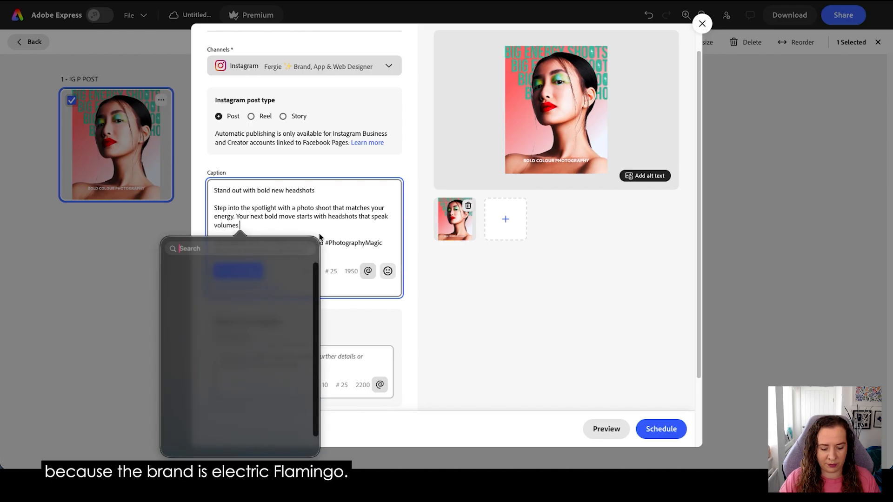
type("flam")
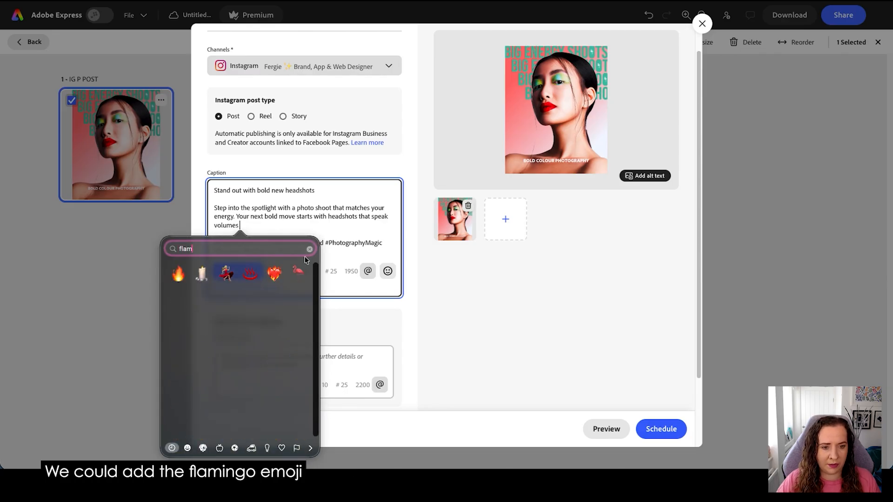
left_click(297, 271)
type("Book Today!")
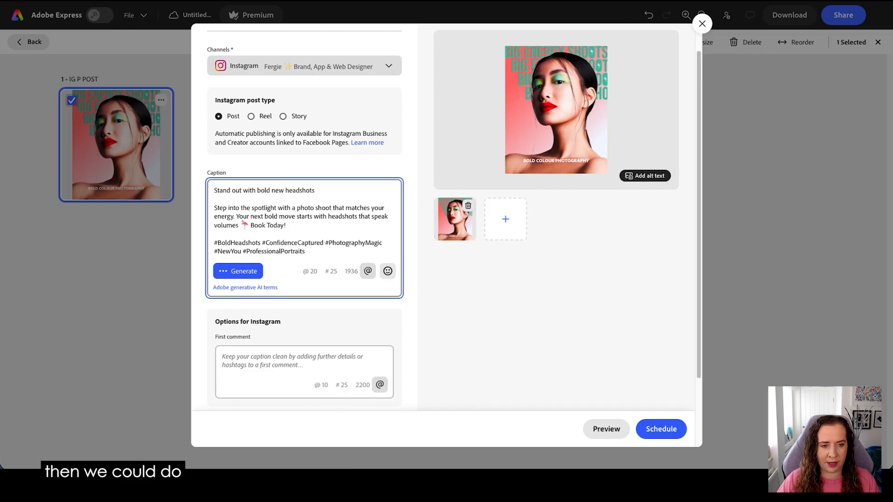
key("Return")
key("Return")
type("@")
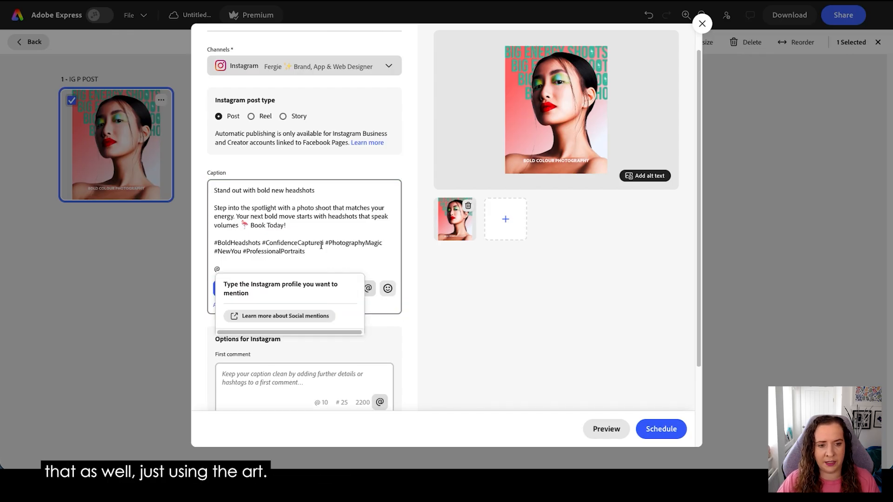
type("t")
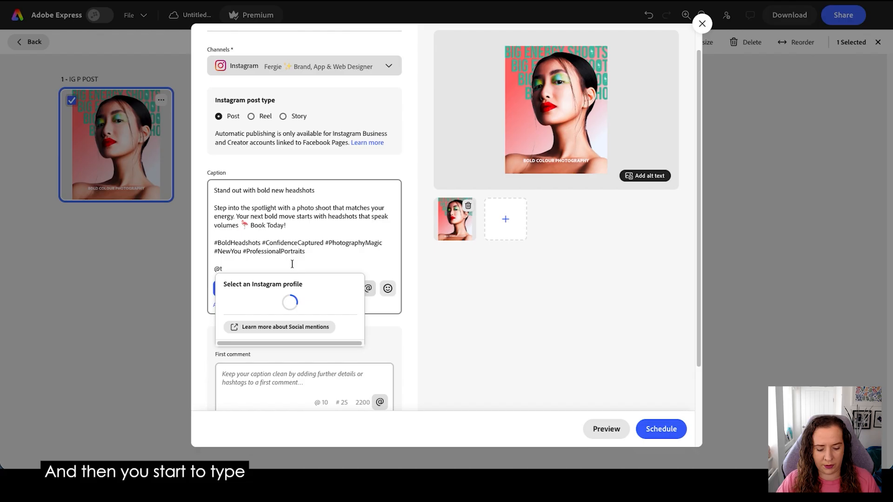
key("BackSpace")
key("BackSpace")
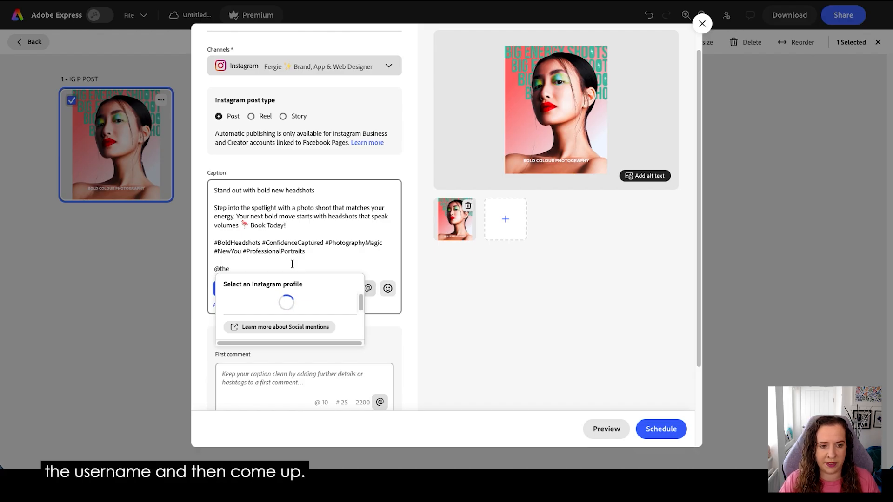
key("BackSpace")
key("BackSpace")
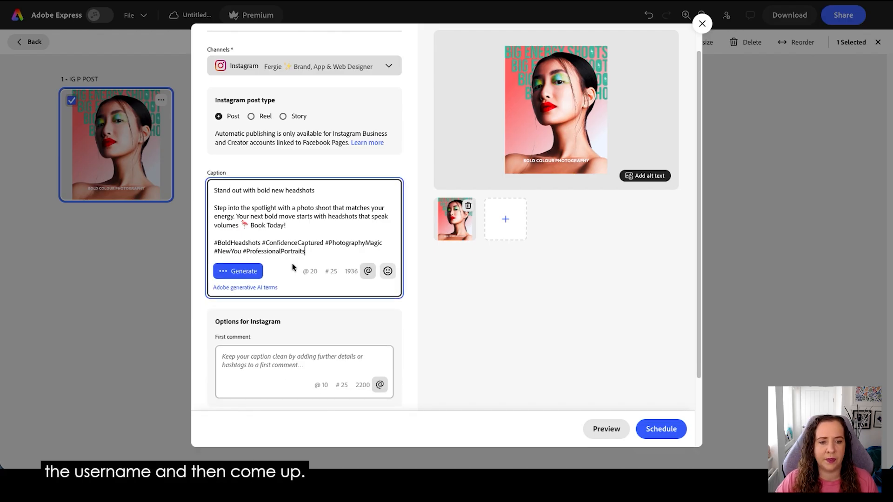
Step: Set the Instagram post as a draft, keeping the Schedule option, and add it to the calendar
scroll(272, 348, "down", 2)
scroll(273, 359, "down", 1)
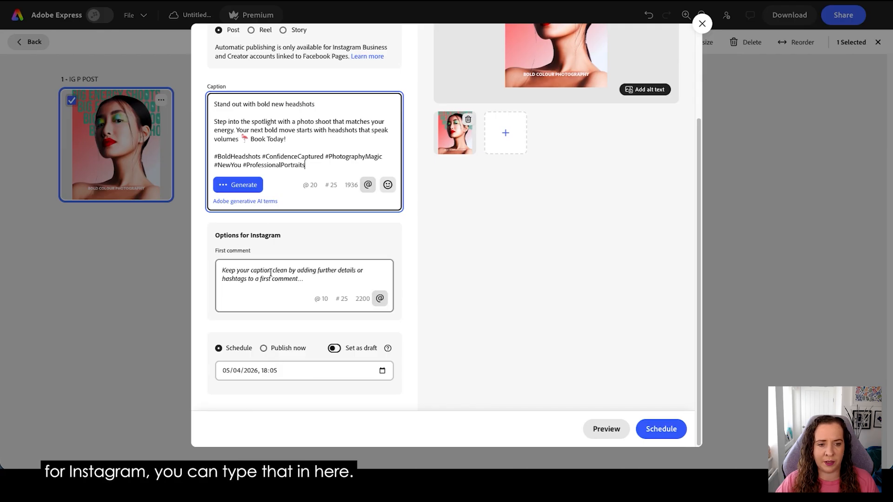
left_click(231, 371)
left_click(380, 371)
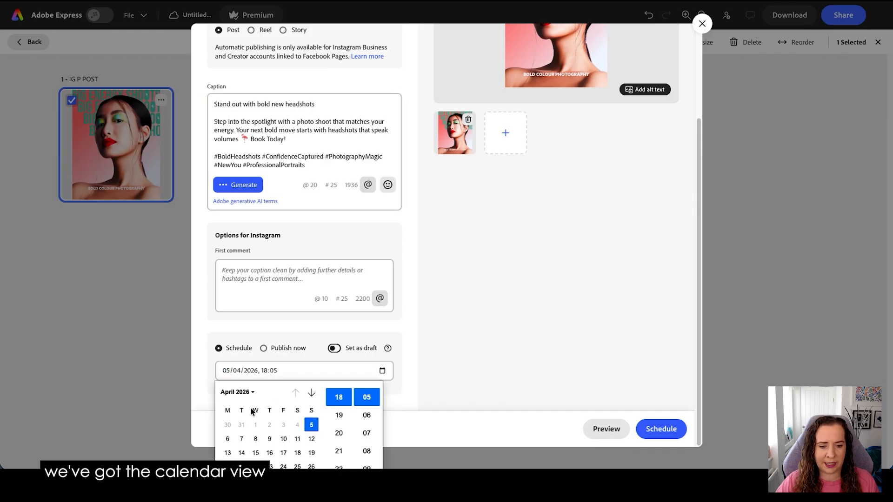
left_click(341, 335)
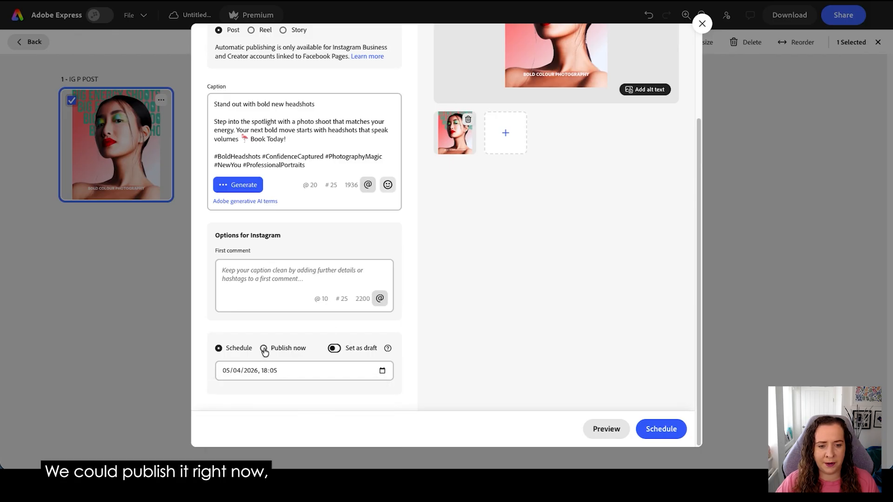
left_click(334, 349)
scroll(344, 351, "up", 5)
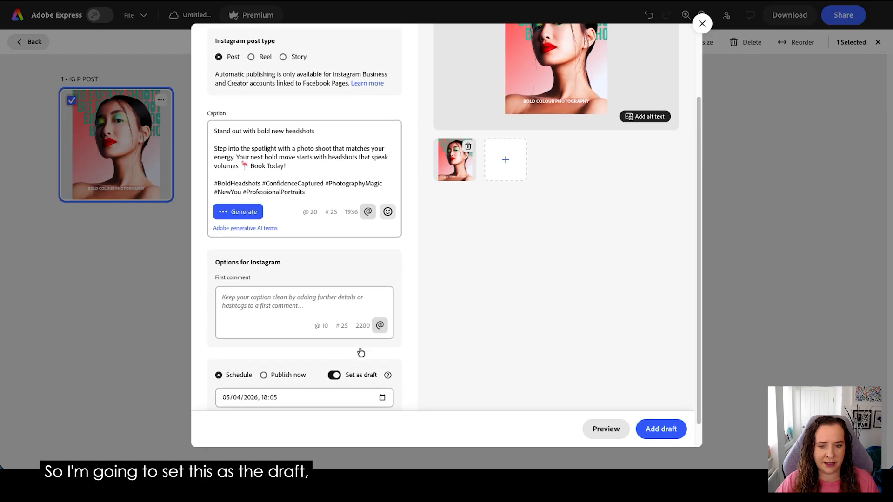
left_click(651, 431)
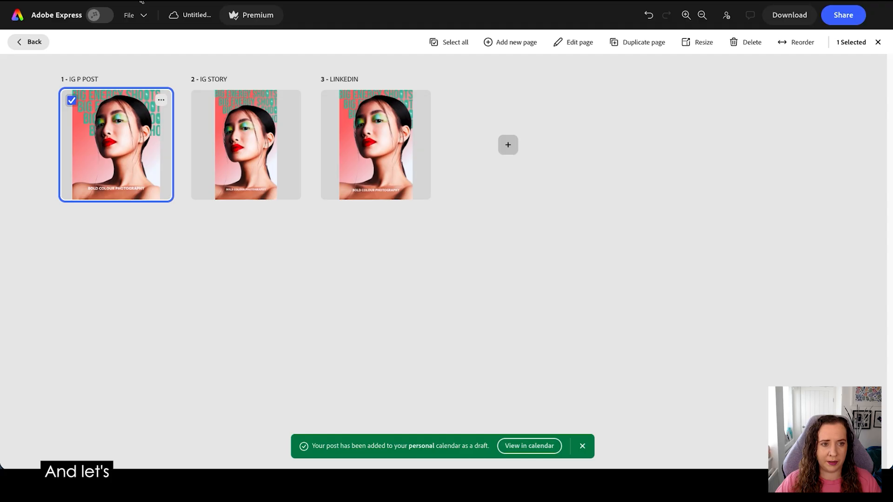
Step: Return to the page editor and rename the file "Bold photo shoot post"
left_click(49, 43)
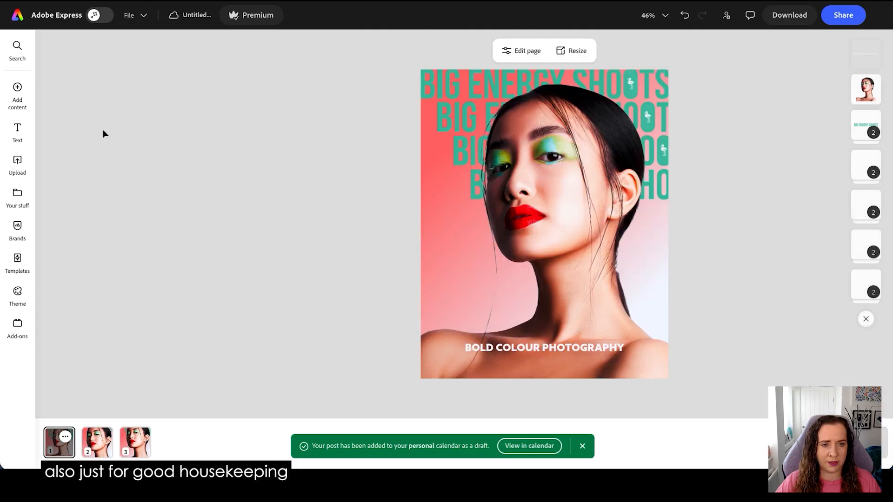
left_click(192, 17)
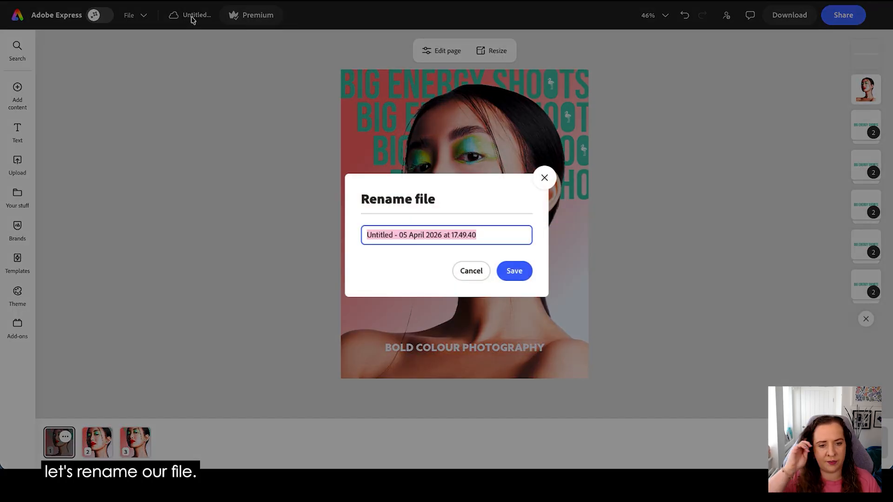
type("Bo")
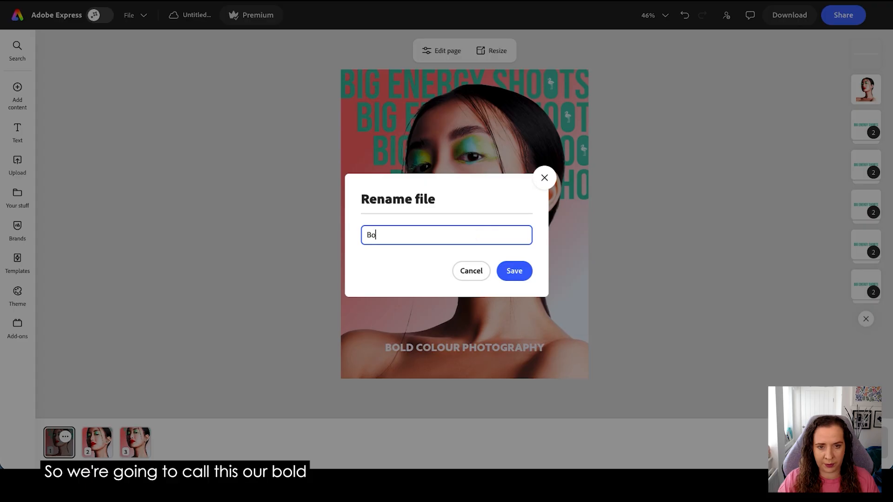
type("ld")
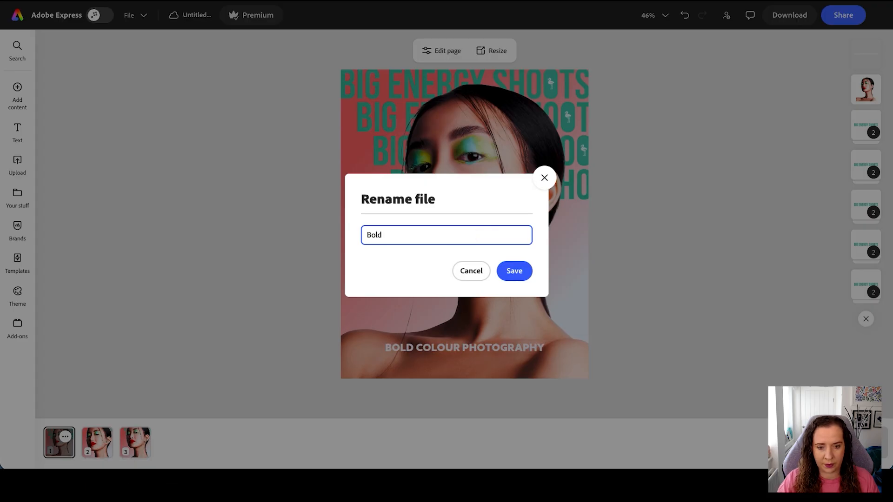
type(" photo shoot post")
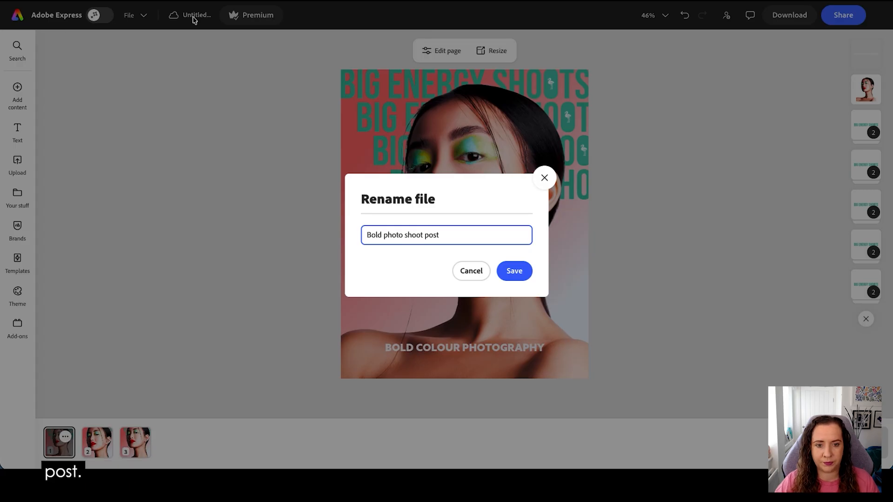
left_click(513, 272)
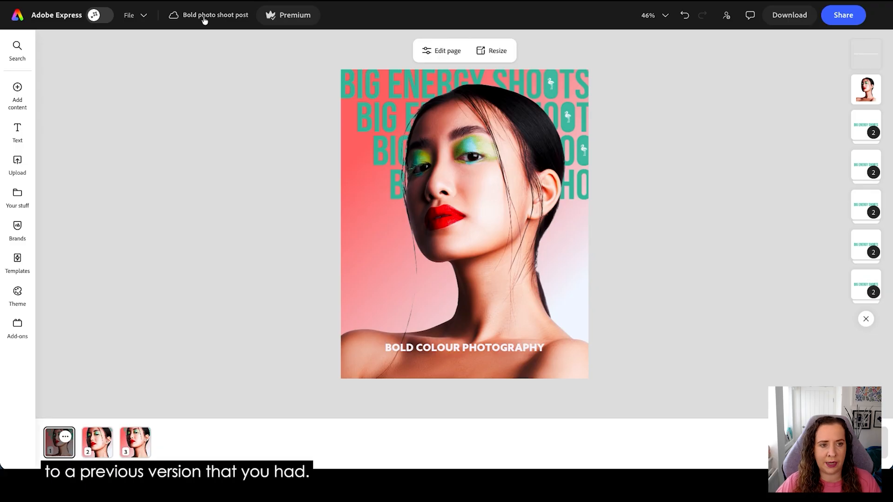
Step: Check which social safe zones are offered for the Instagram post page
left_click(142, 19)
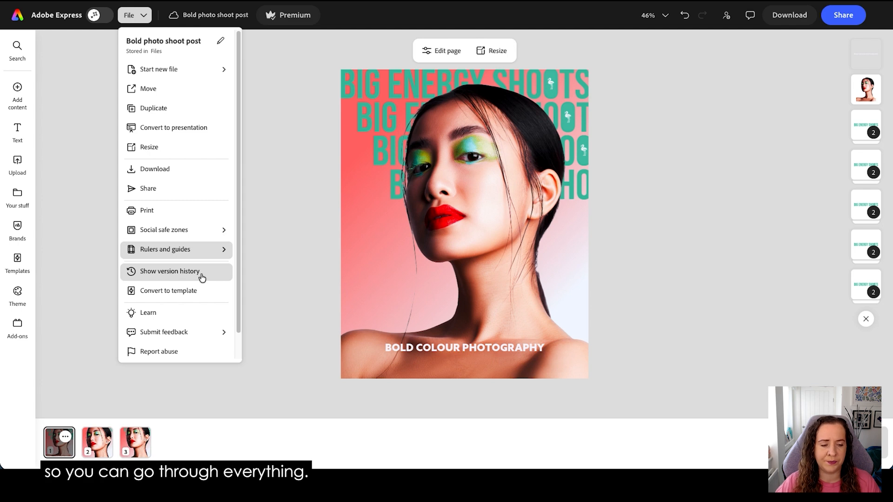
mouse_move(204, 235)
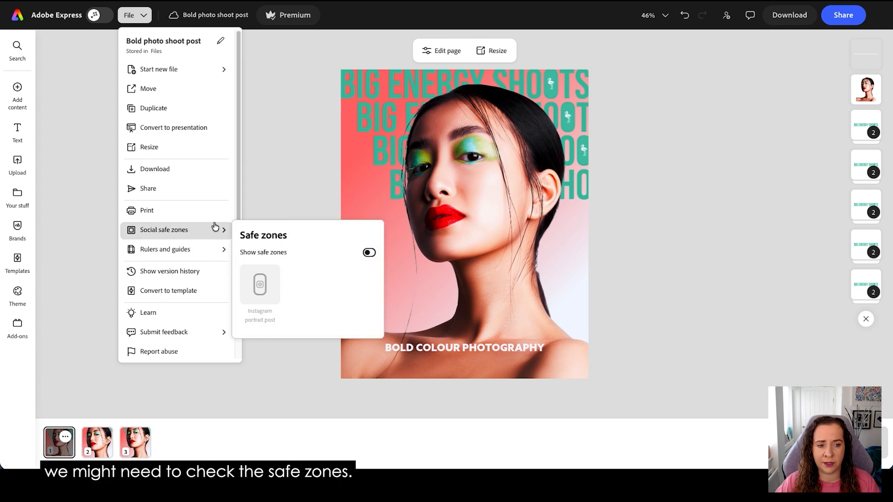
left_click(141, 422)
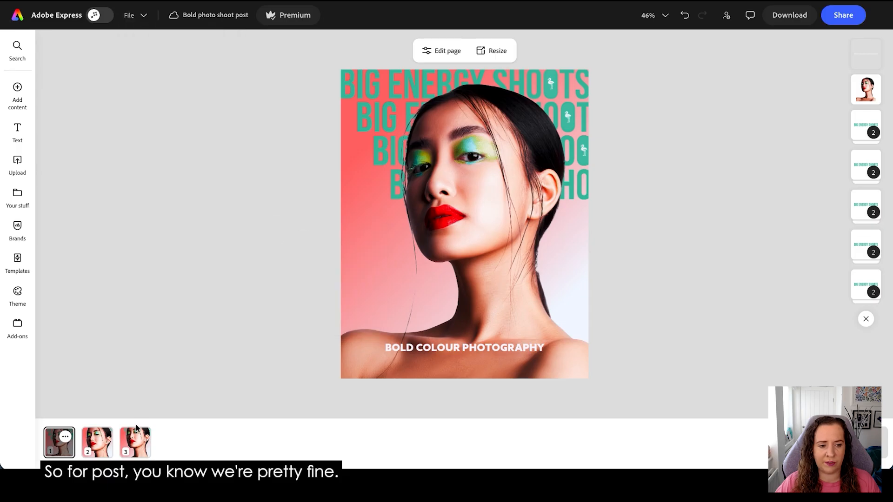
Step: Show the Instagram story safe zone over the Instagram story page to check the text placement
left_click(103, 453)
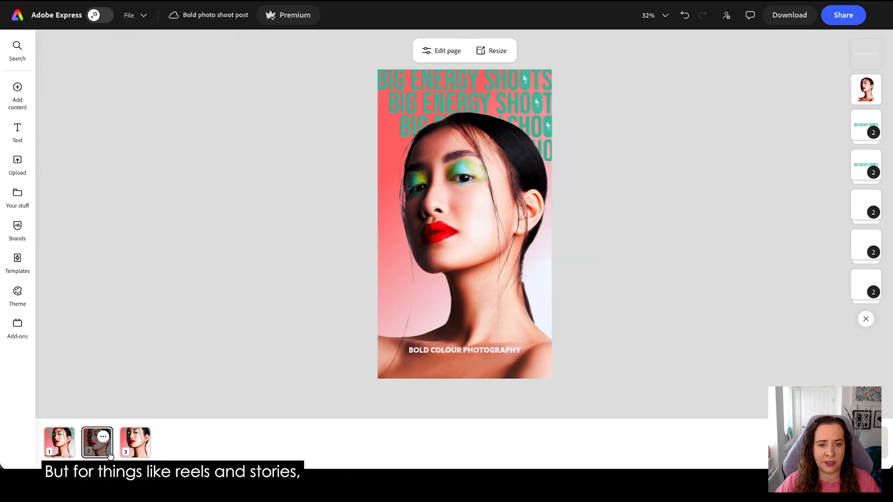
left_click(143, 17)
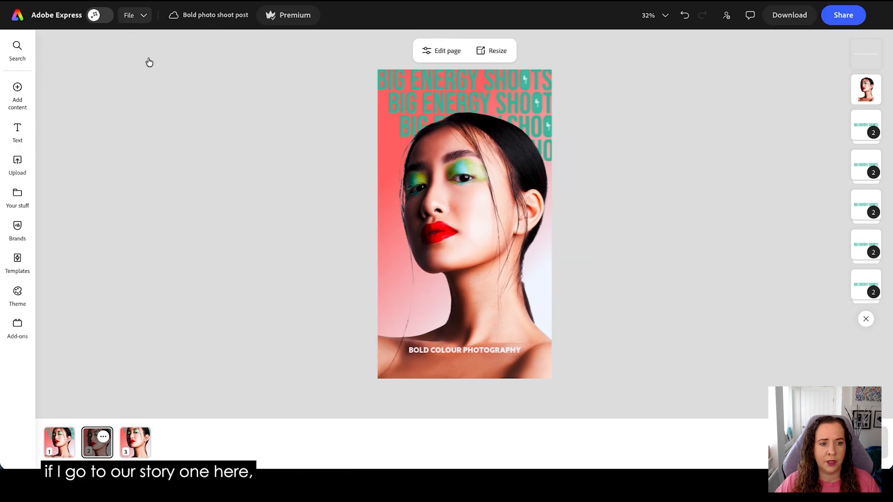
mouse_move(201, 231)
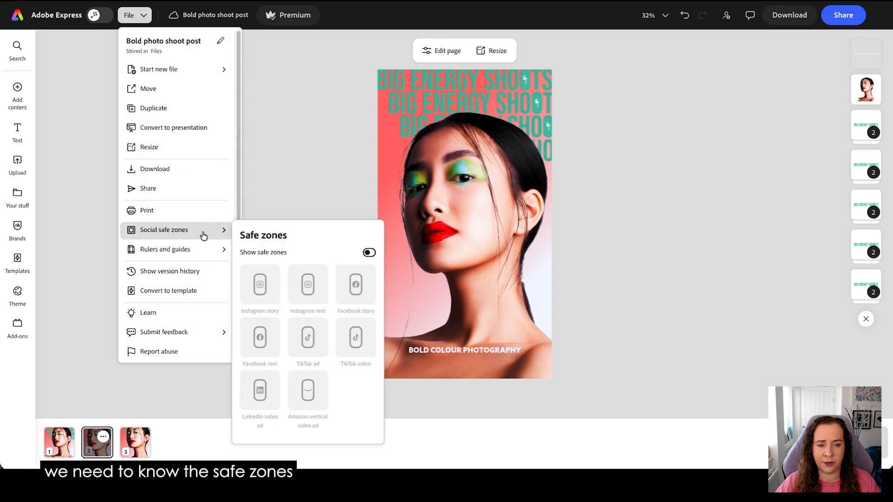
left_click(370, 253)
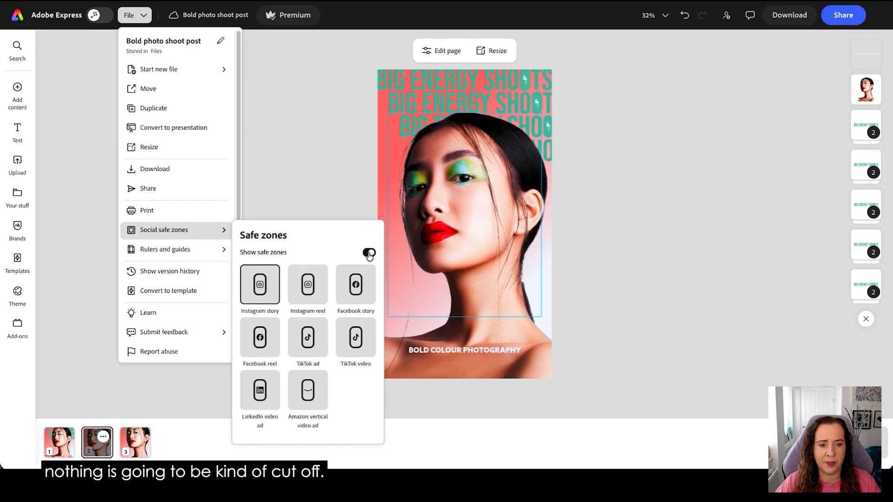
mouse_move(241, 227)
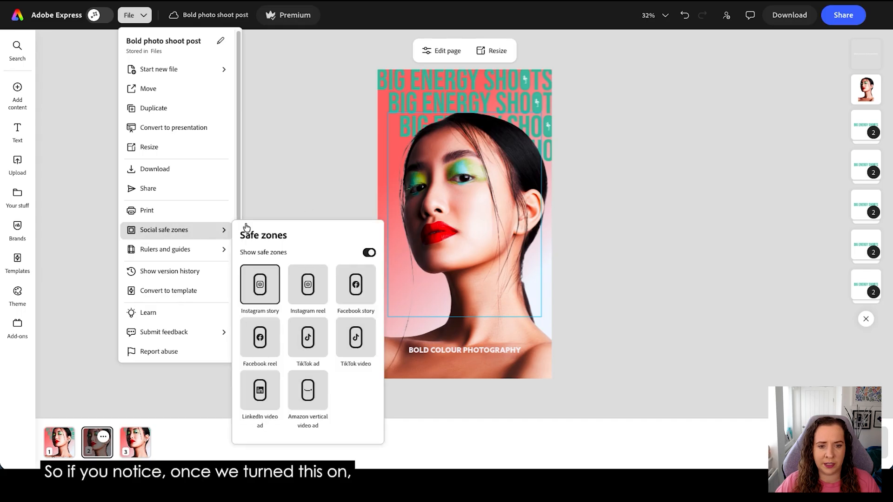
left_click(368, 254)
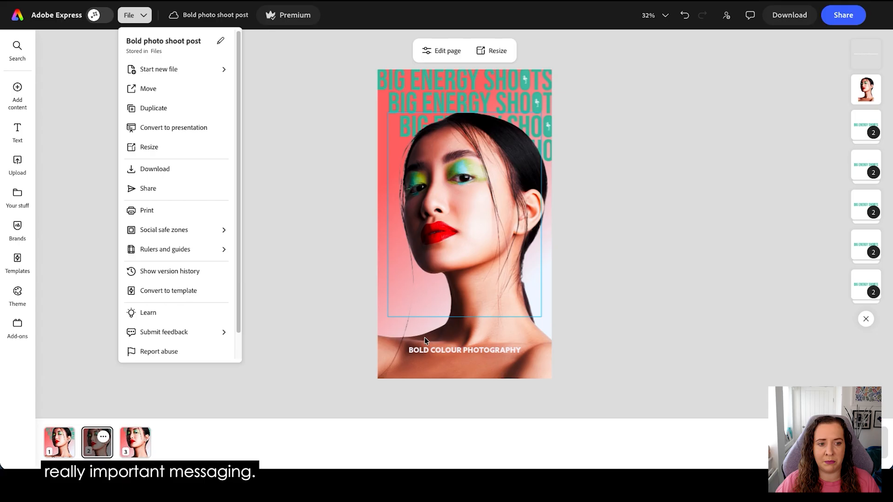
Step: Switch the safe zone overlay to Instagram reel and compare it with the text in the page's lower third
mouse_move(212, 230)
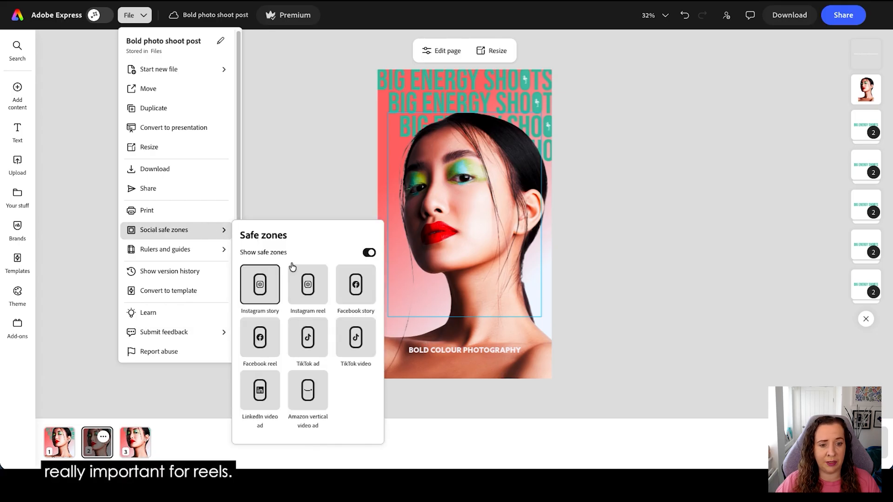
left_click(307, 288)
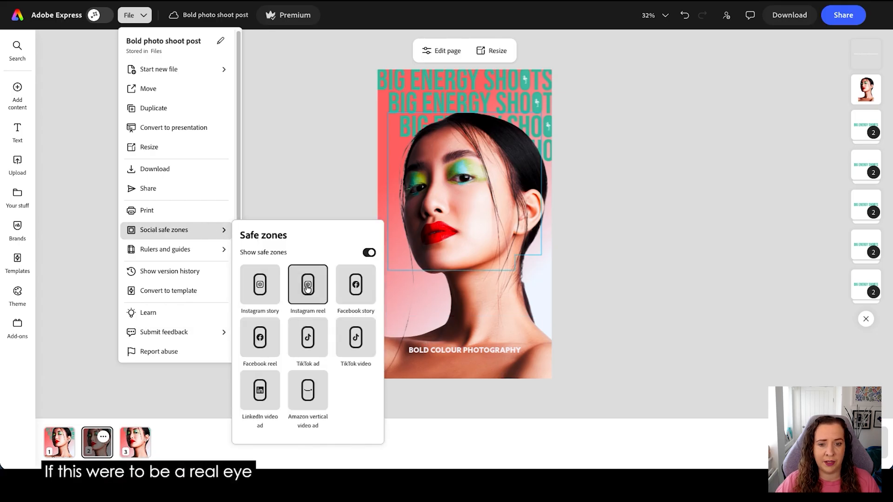
left_click(505, 256)
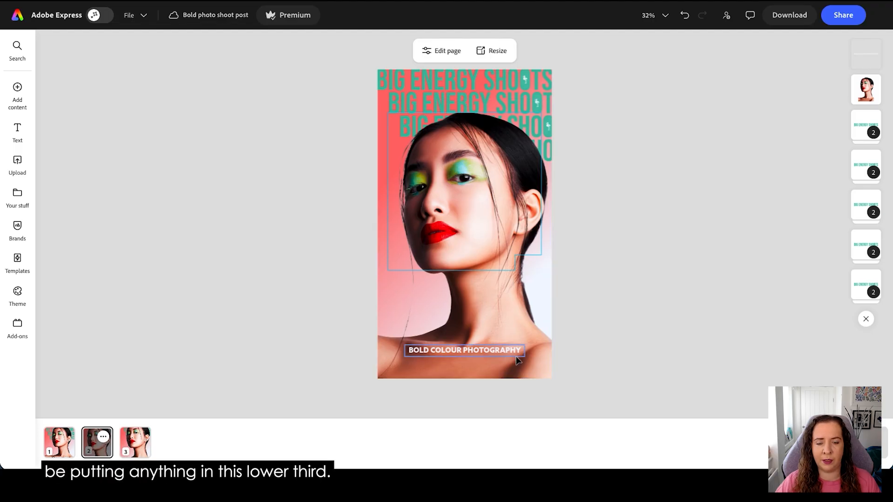
Step: Turn off the safe zone overlay on the Instagram story page
left_click(139, 15)
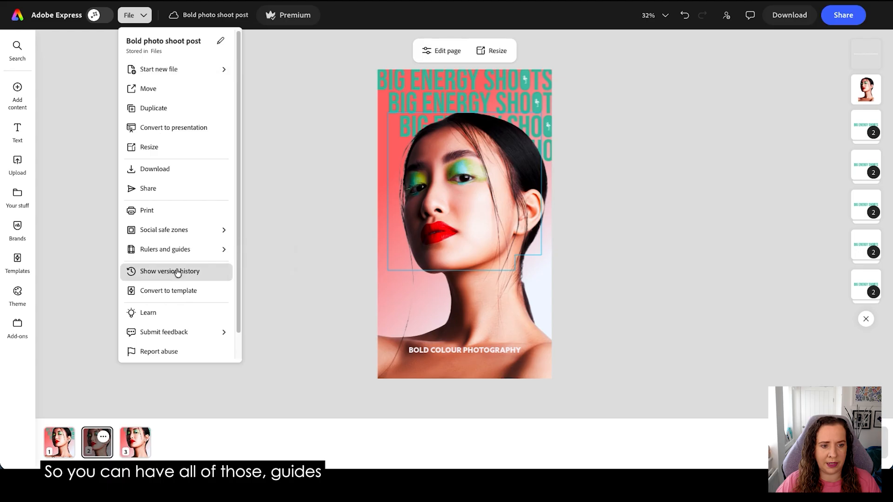
mouse_move(218, 237)
left_click(368, 253)
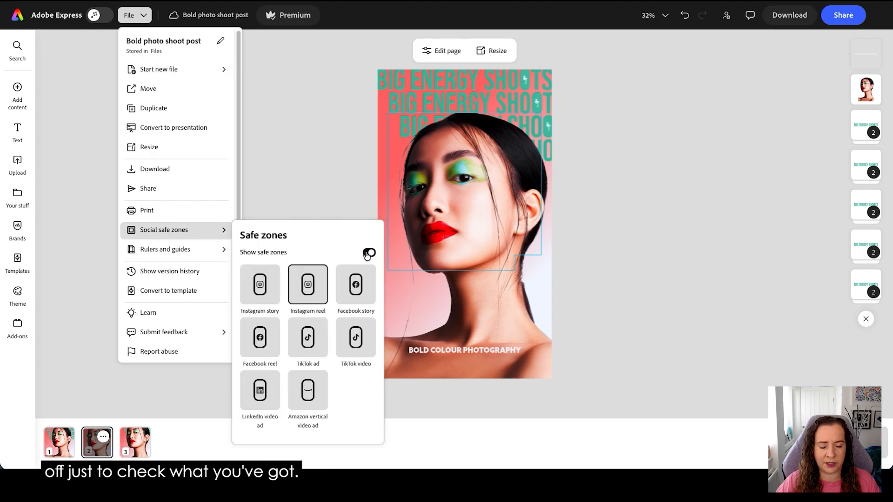
left_click(368, 254)
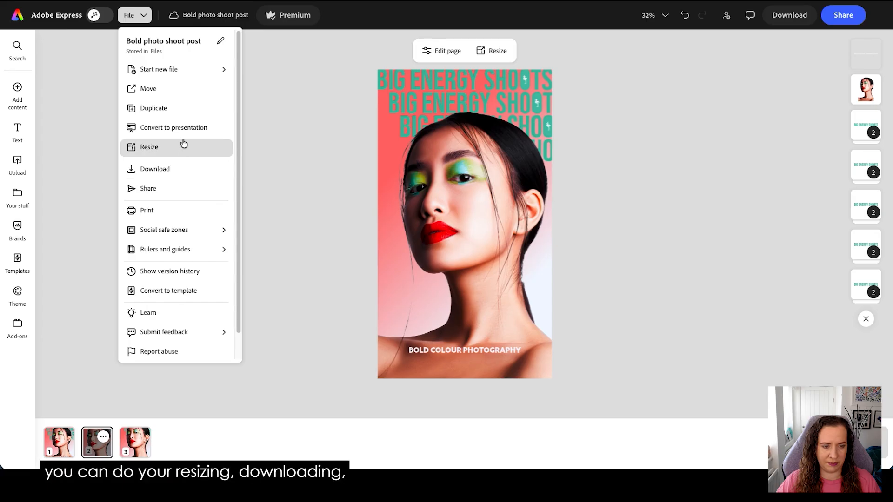
mouse_move(193, 251)
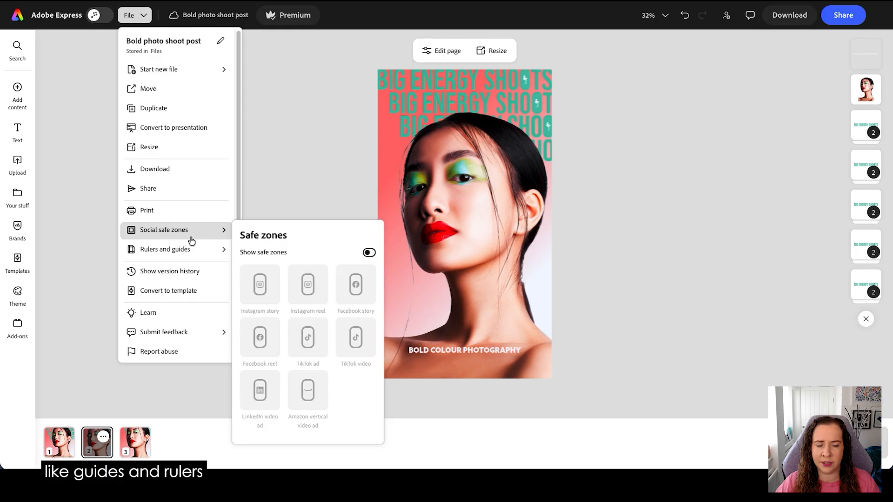
left_click(310, 170)
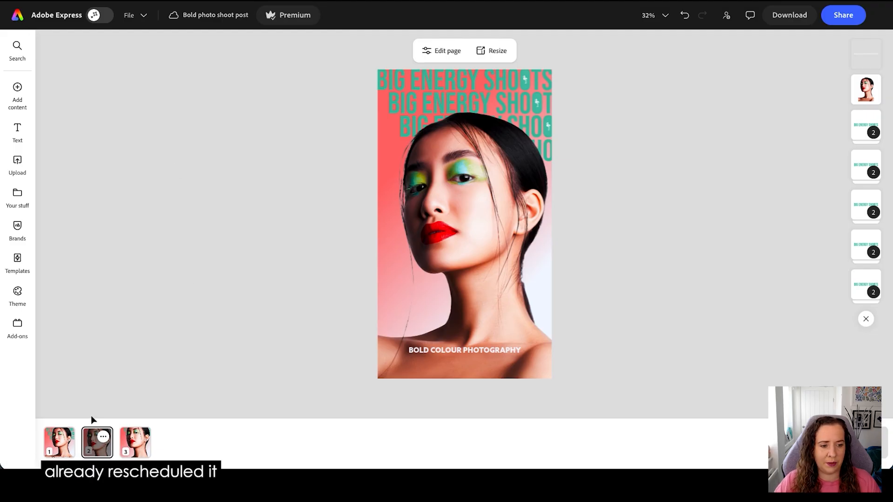
Step: On the Instagram post page, crop the portrait cutout's upper edge down to just above the model's hair
left_click(61, 444)
left_click(96, 455)
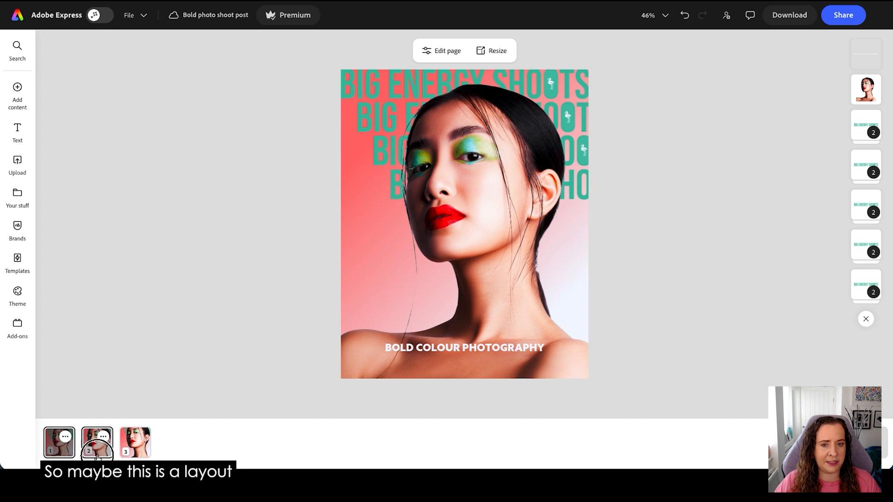
left_click(145, 452)
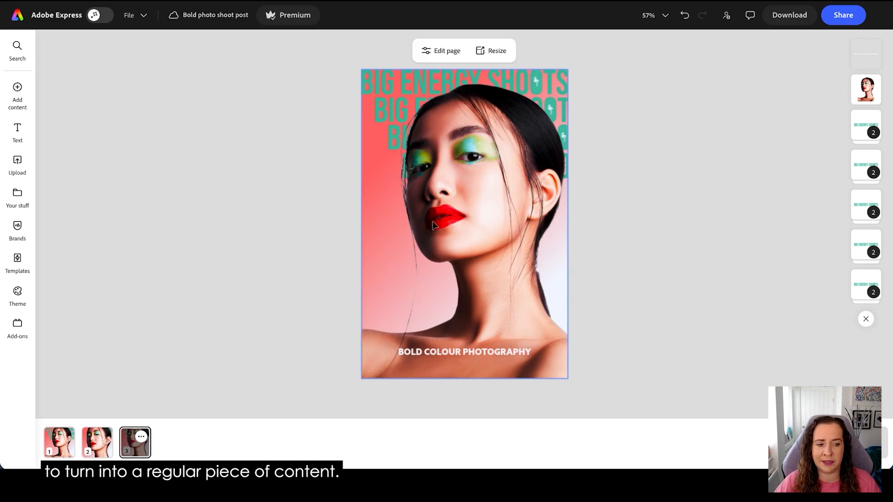
left_click(60, 444)
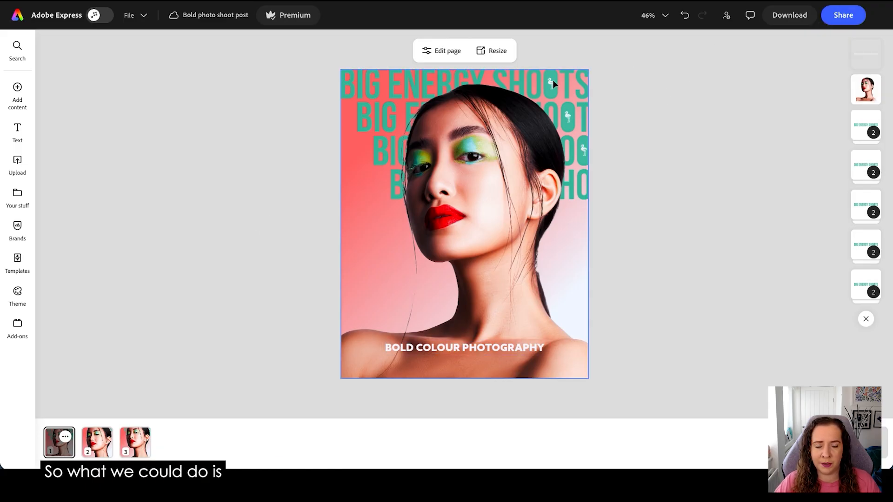
left_click(445, 273)
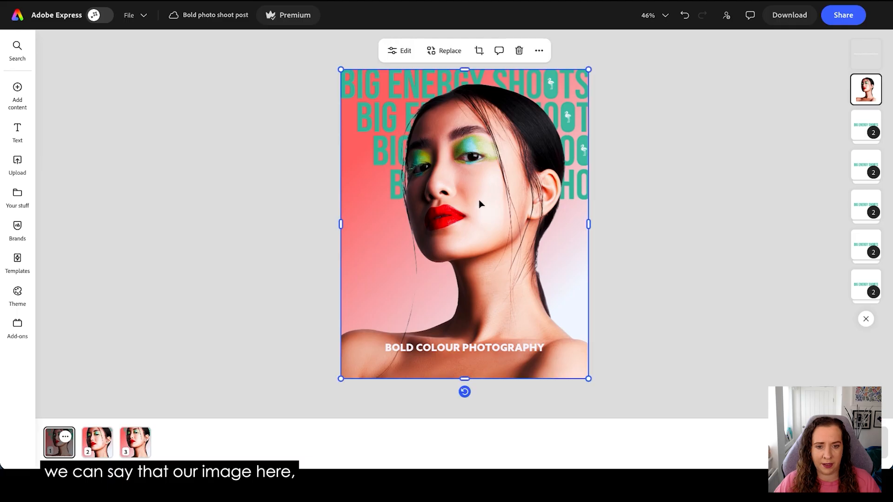
left_click_drag(464, 70, 465, 82)
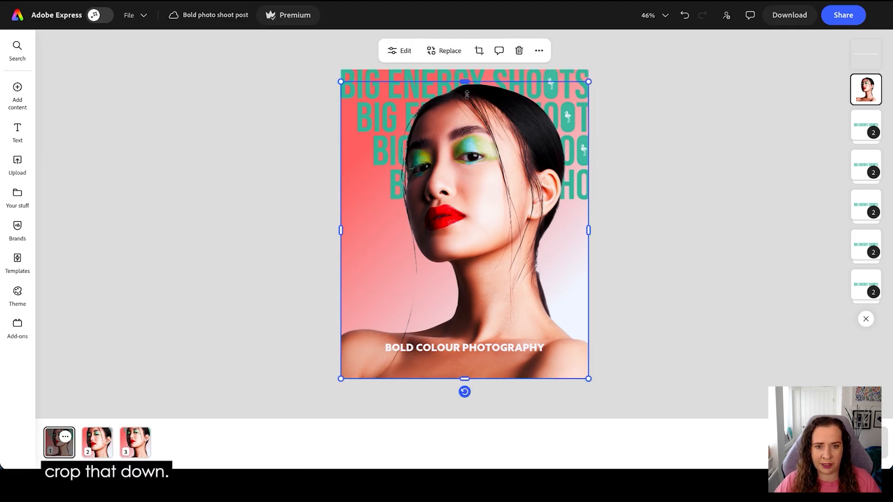
Step: Lock the portrait image with image replacement allowed, and dismiss the template conversion suggestion
right_click(490, 201)
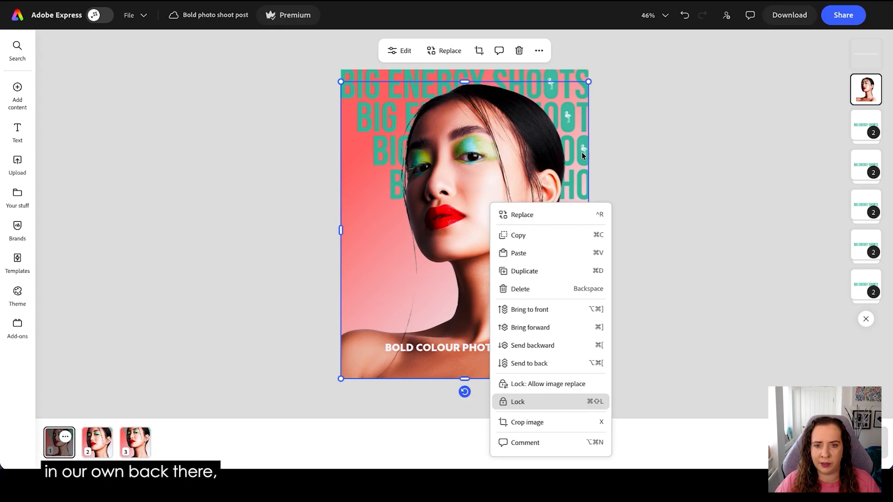
left_click(526, 384)
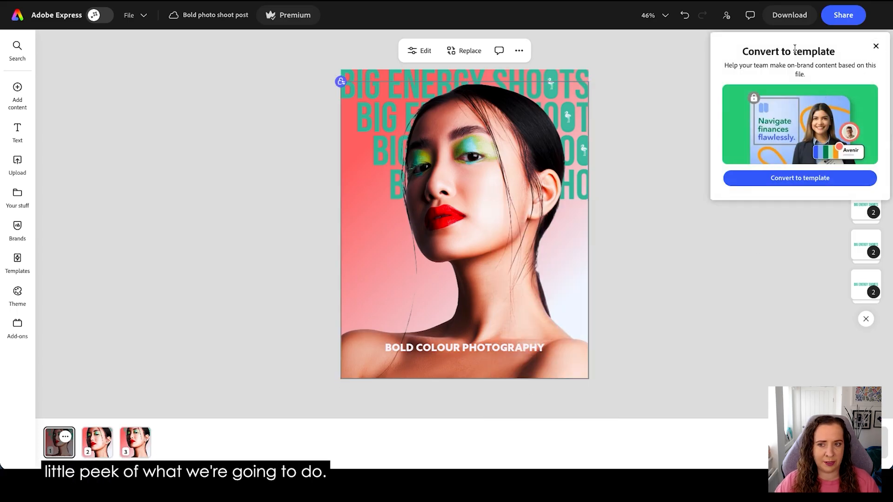
left_click(875, 46)
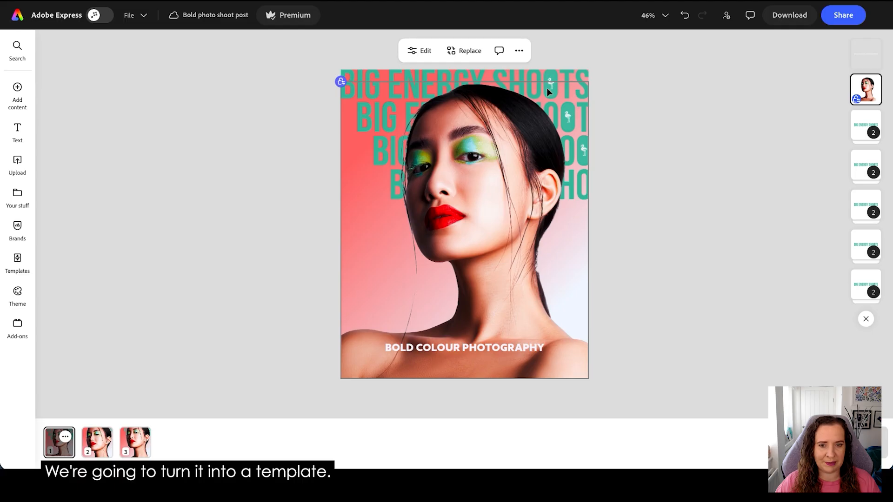
Step: Lock the uppermost BIG ENERGY SHOOTS text line with text replacement allowed, and select the group that contains it
left_click(509, 79)
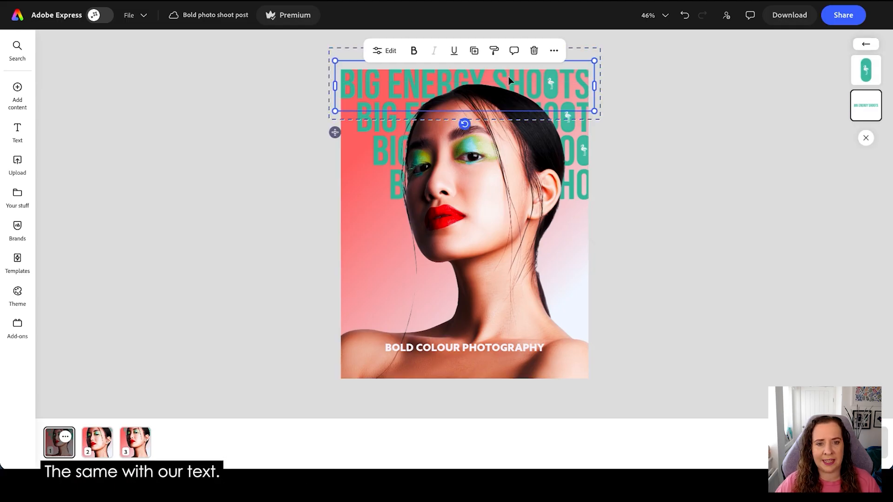
right_click(482, 75)
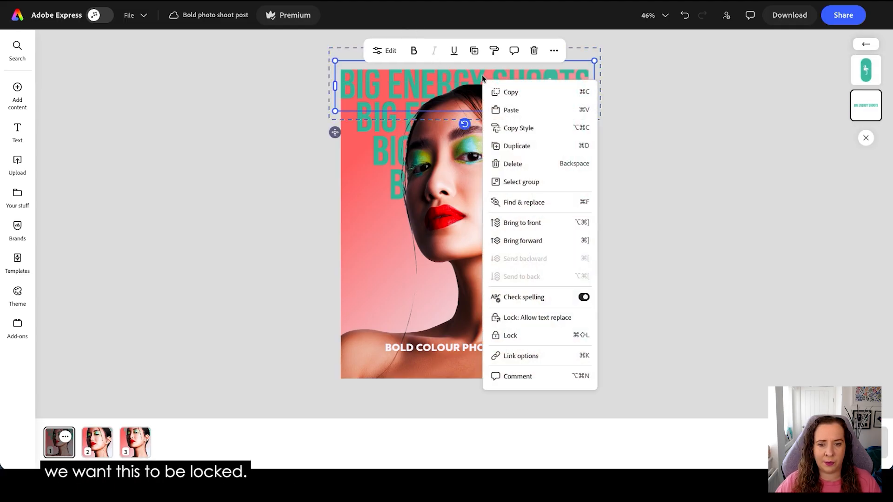
left_click(537, 319)
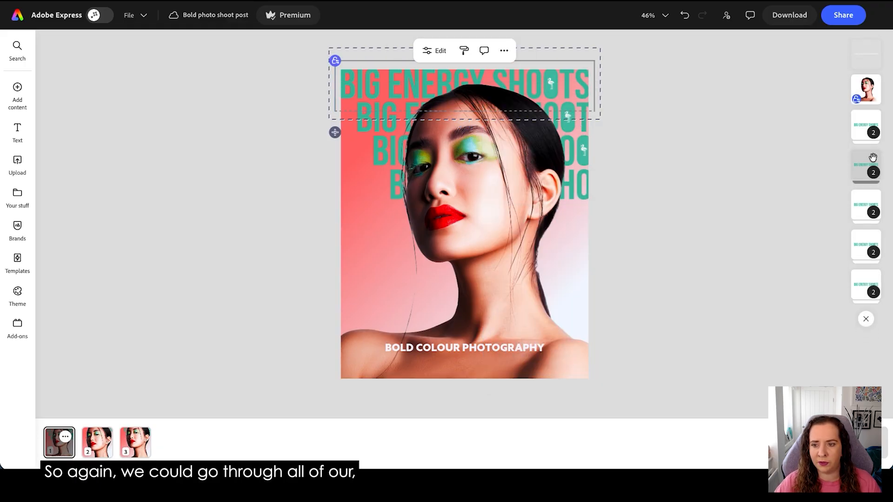
left_click(870, 251)
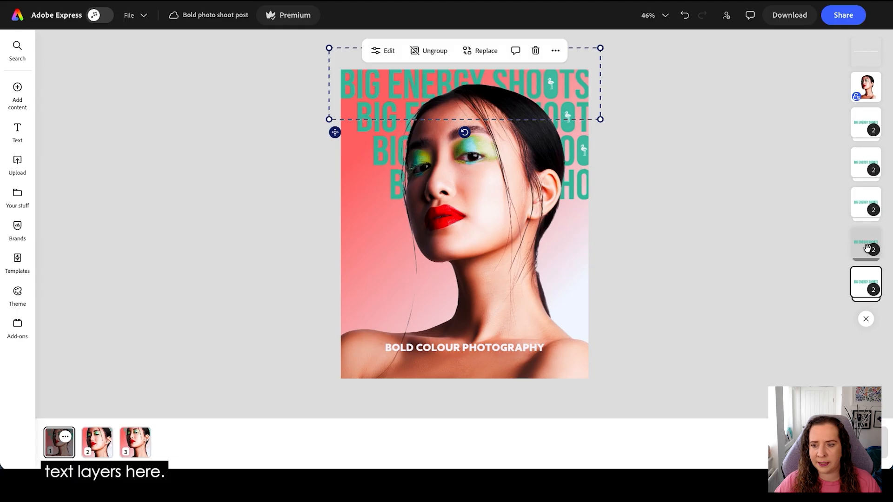
Step: Lock the second BIG ENERGY SHOOTS text line from the page's upper edge with text replacement allowed
left_click(872, 253)
left_click(866, 105)
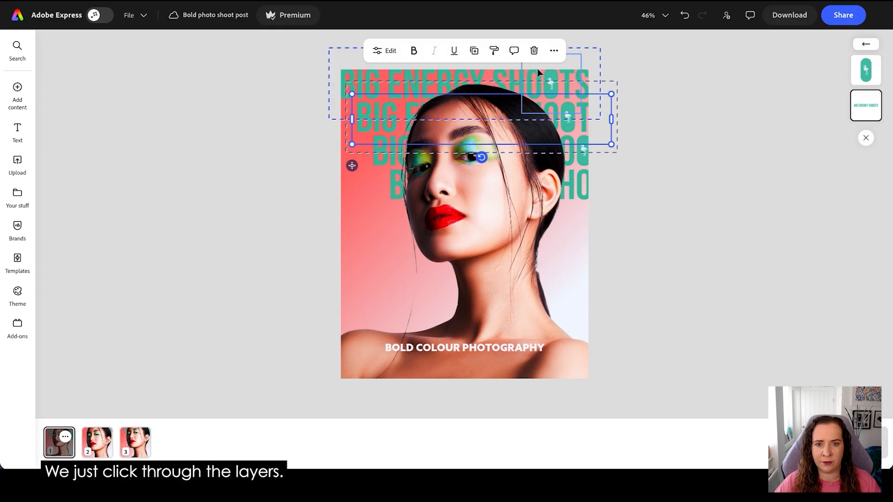
left_click(553, 51)
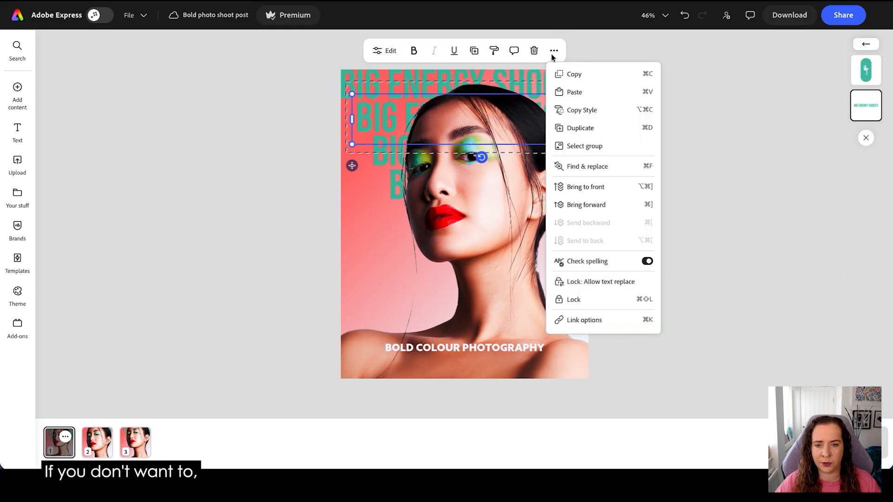
left_click(584, 280)
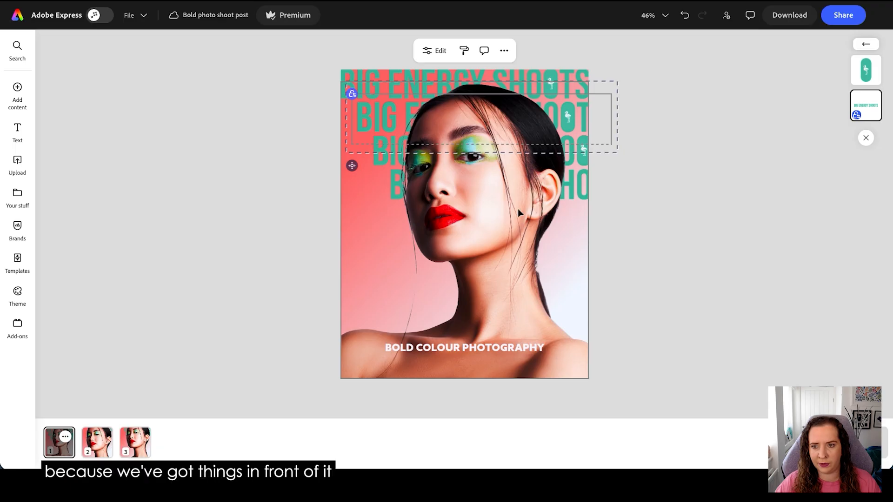
Step: Lock the BIG ENERGY SHOOTS text inside the third group up the layer stack with text replacement allowed
left_click(876, 50)
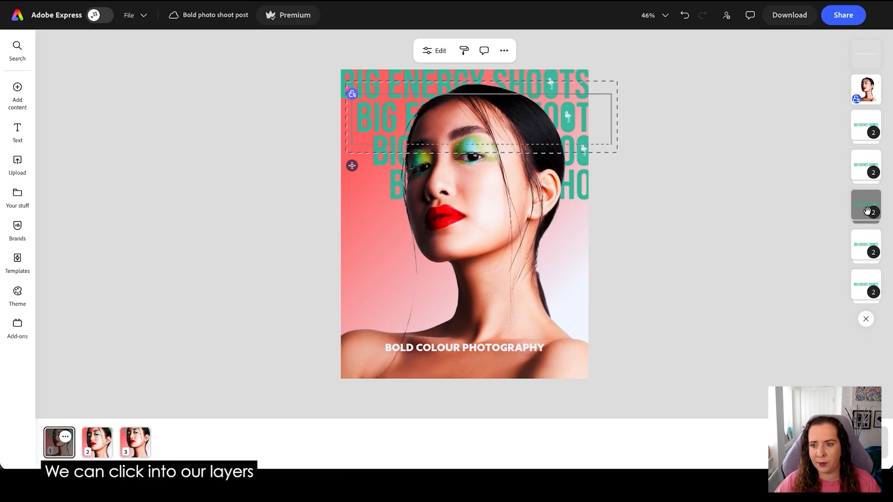
left_click(865, 206)
left_click(866, 105)
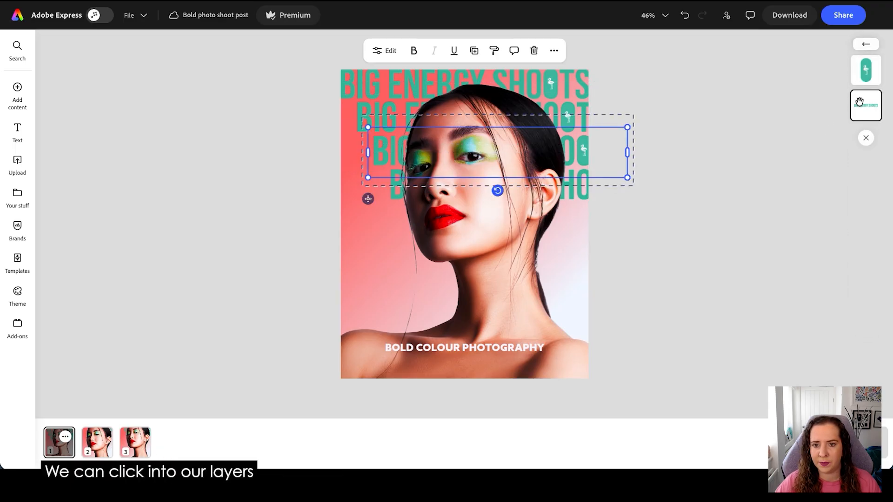
left_click(553, 51)
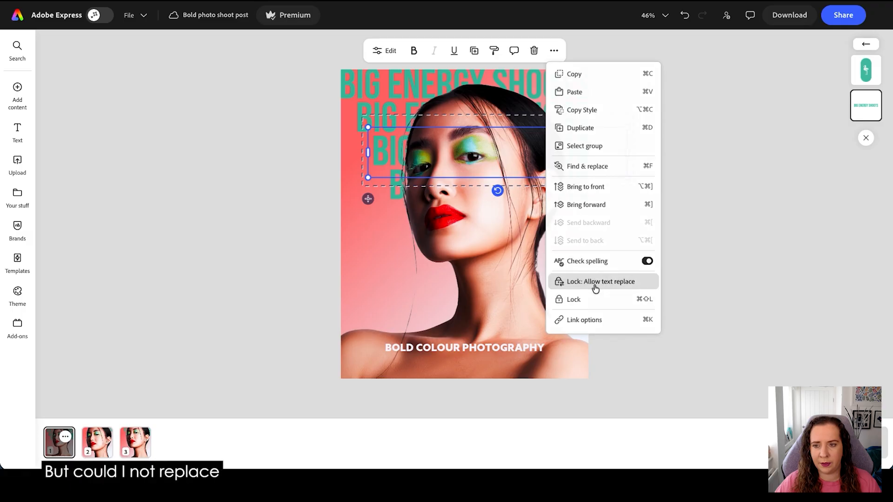
left_click(590, 282)
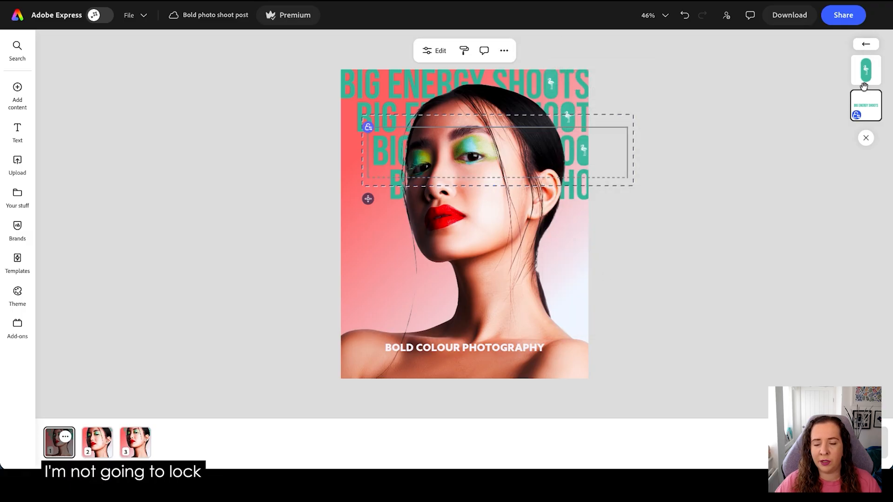
Step: Lock the BIG ENERGY SHOOTS text in the fourth group up the layer stack with text replacement allowed, leaving its flamingo shape unlocked
left_click(867, 46)
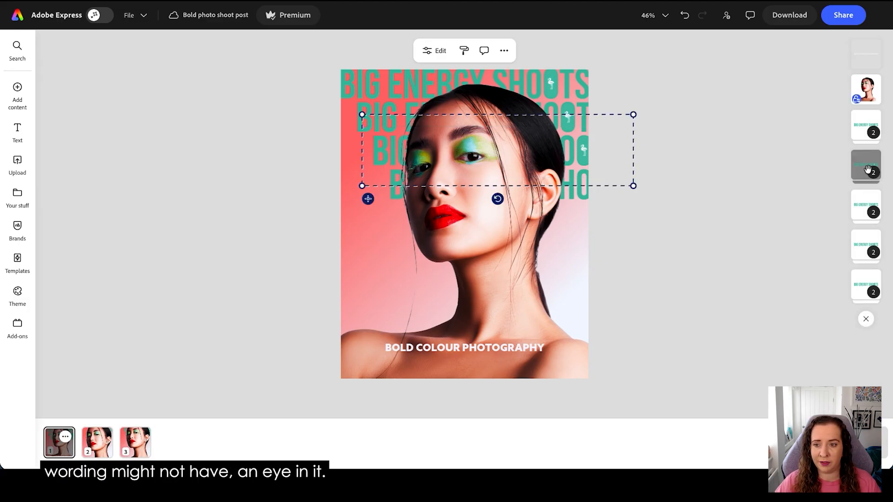
left_click(864, 169)
left_click_drag(865, 169, 860, 109)
left_click(862, 209)
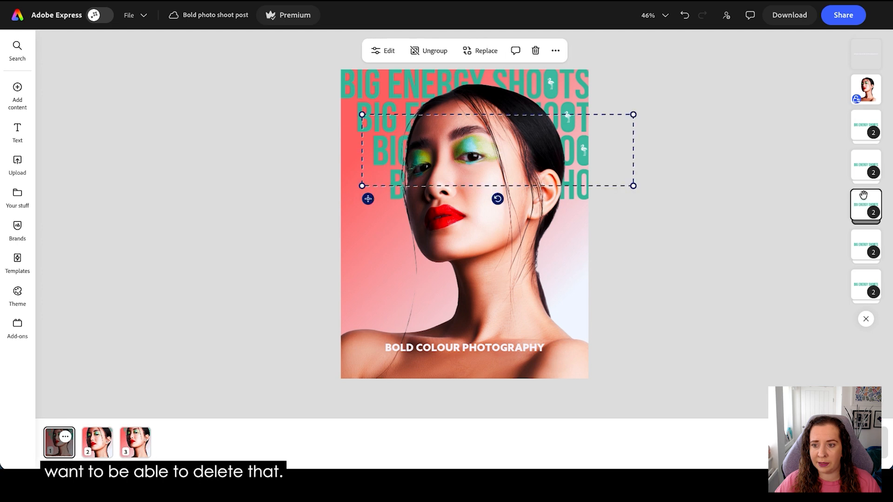
left_click(863, 196)
left_click(864, 45)
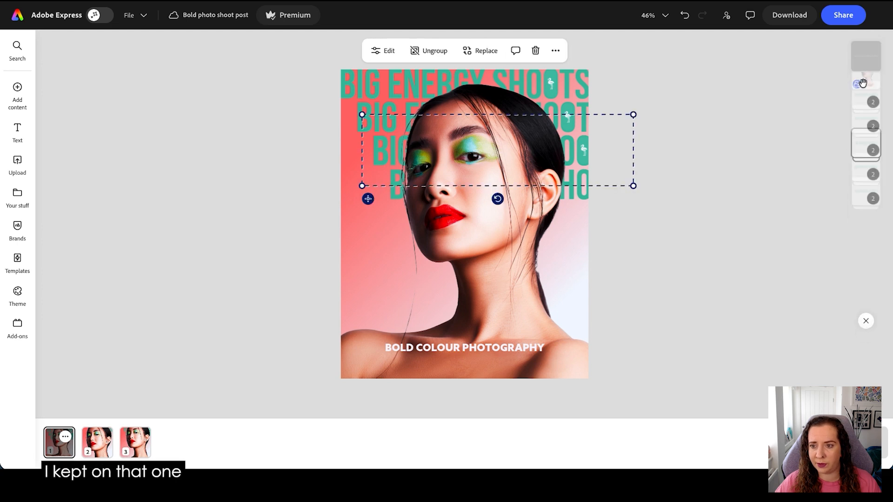
left_click(872, 176)
left_click(865, 105)
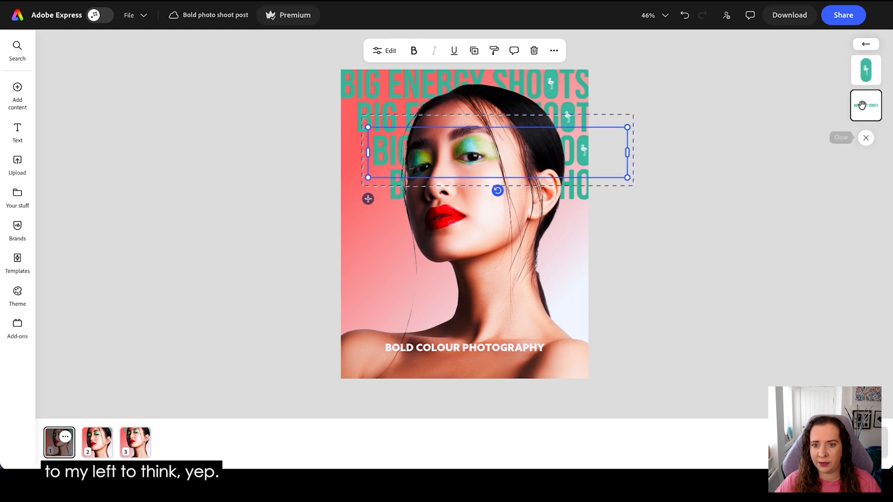
left_click(554, 50)
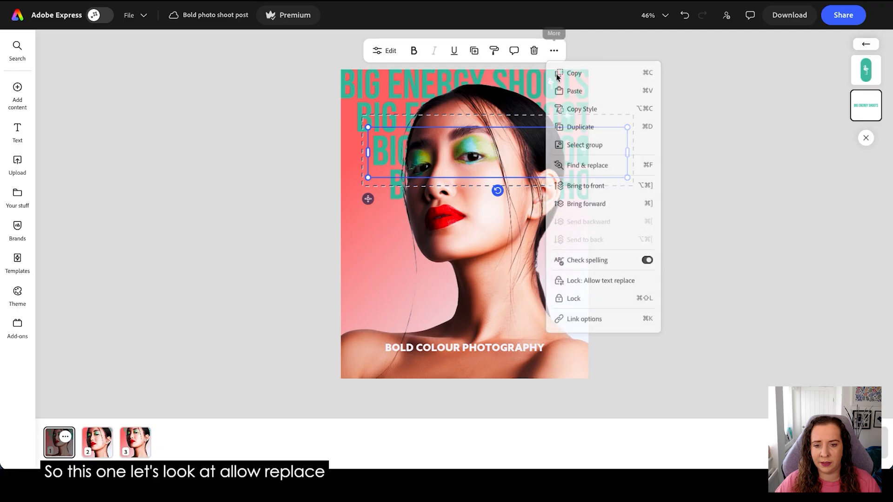
left_click(602, 281)
Step: Lock the lowest BIG ENERGY SHOOTS text line with text replacement allowed, and clear the selection
double_click(865, 163)
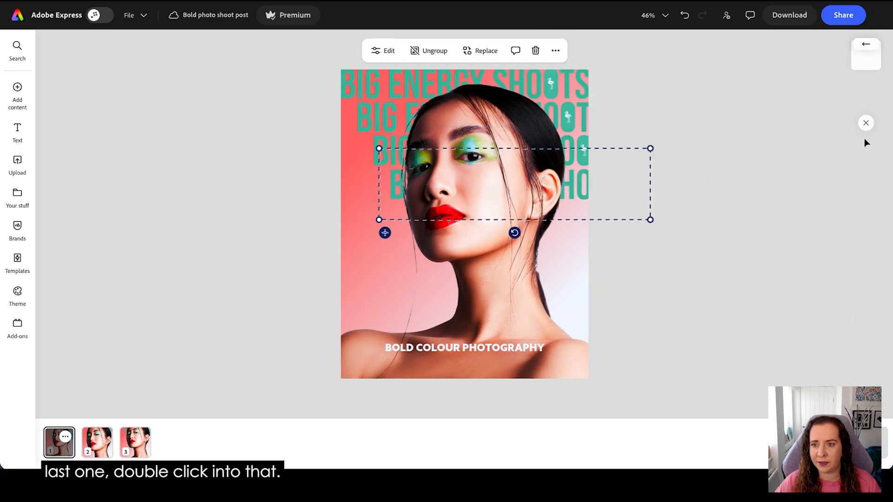
left_click(868, 104)
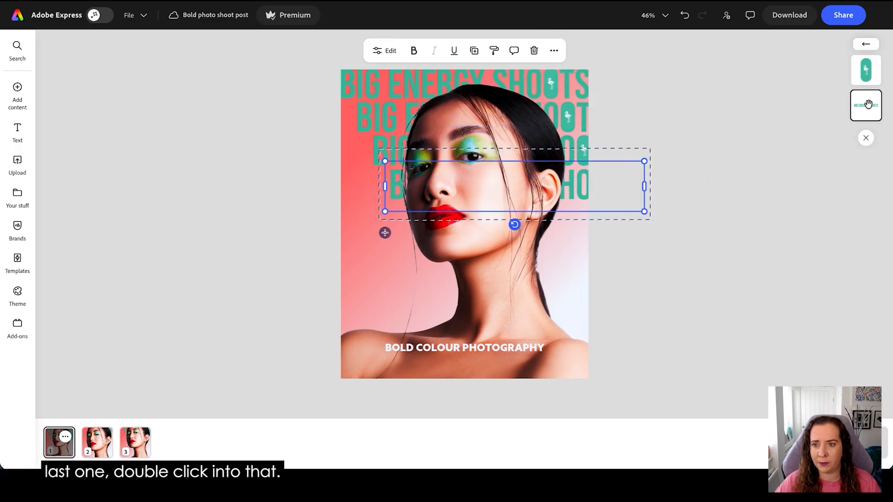
left_click(553, 51)
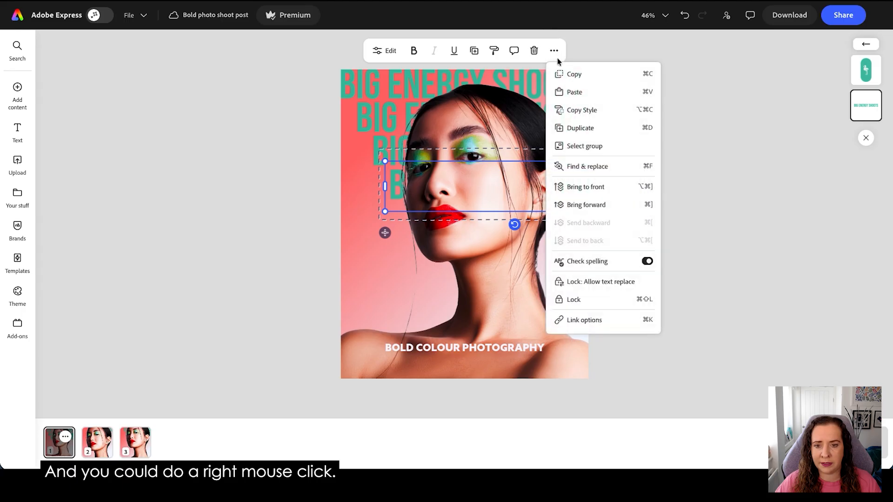
left_click(602, 281)
left_click(673, 130)
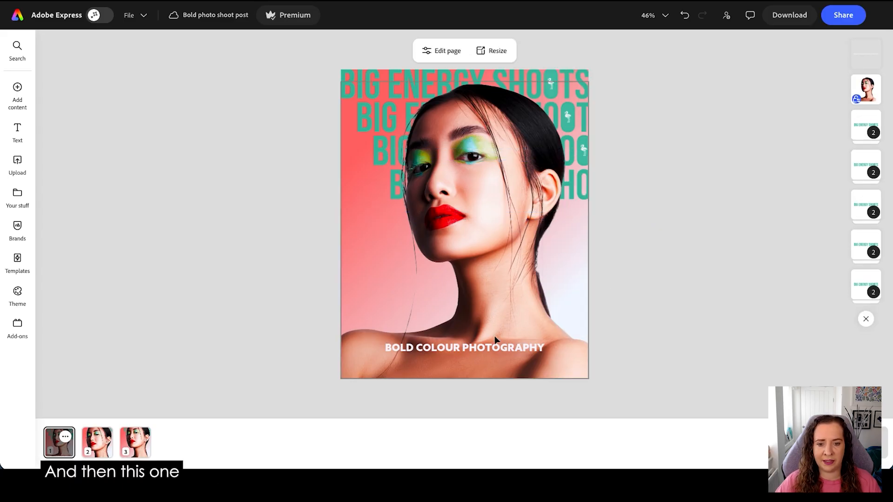
Step: Lock the BOLD COLOUR PHOTOGRAPHY tagline with text replacement allowed
left_click(490, 346)
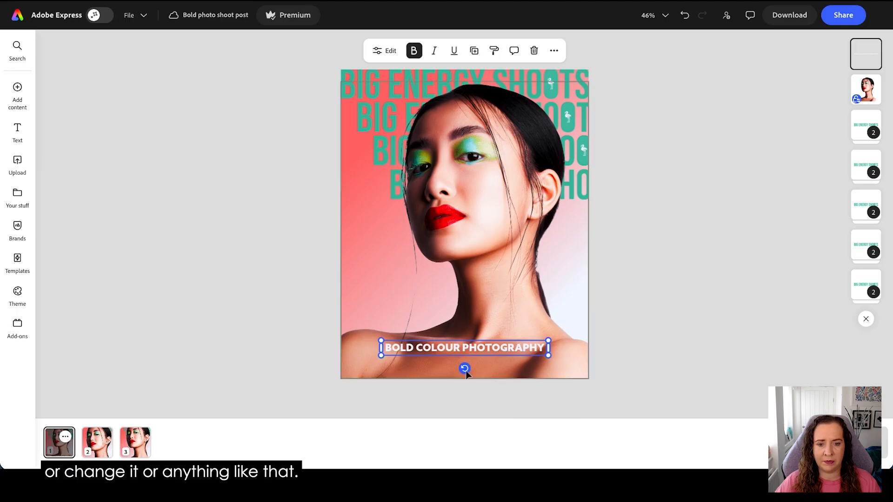
left_click(554, 51)
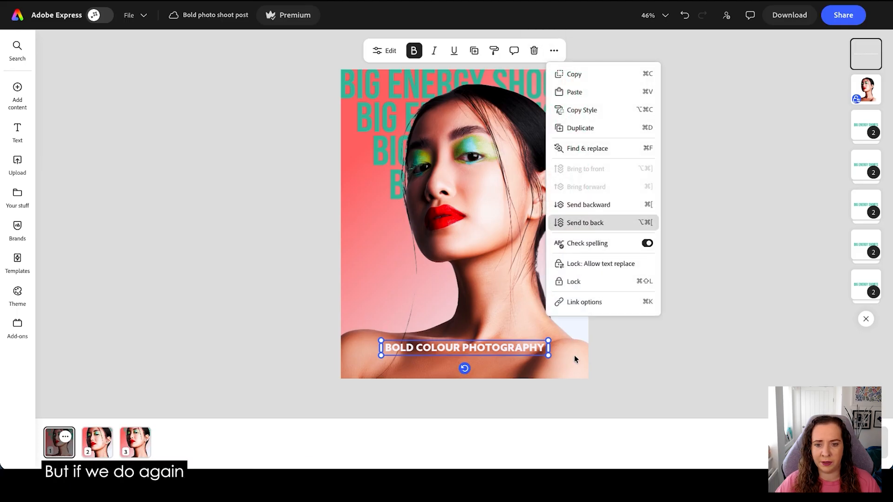
left_click(591, 268)
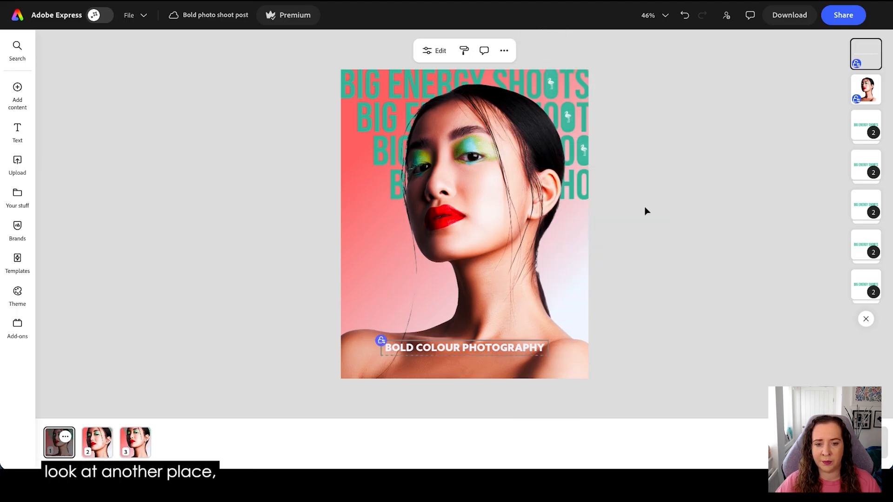
Step: Unlock the BOLD COLOUR PHOTOGRAPHY tagline and lock it fully, and compare its lock badge with the portrait's
left_click(504, 51)
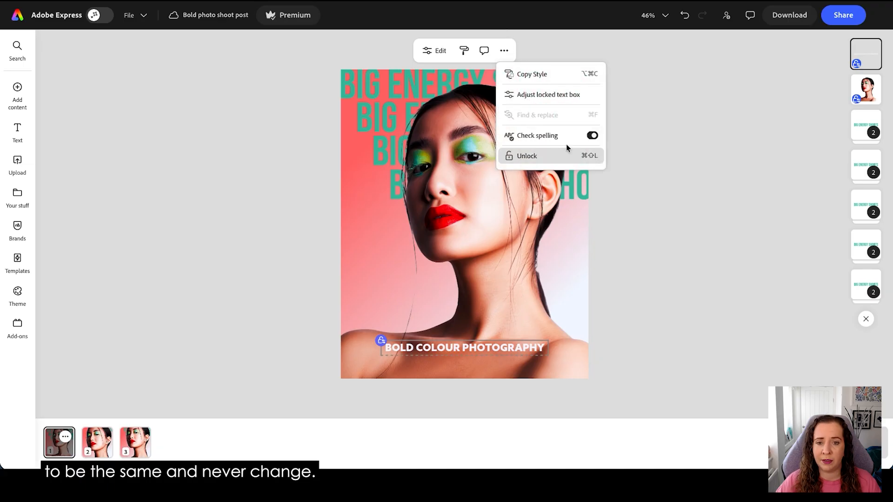
left_click(558, 155)
left_click(554, 50)
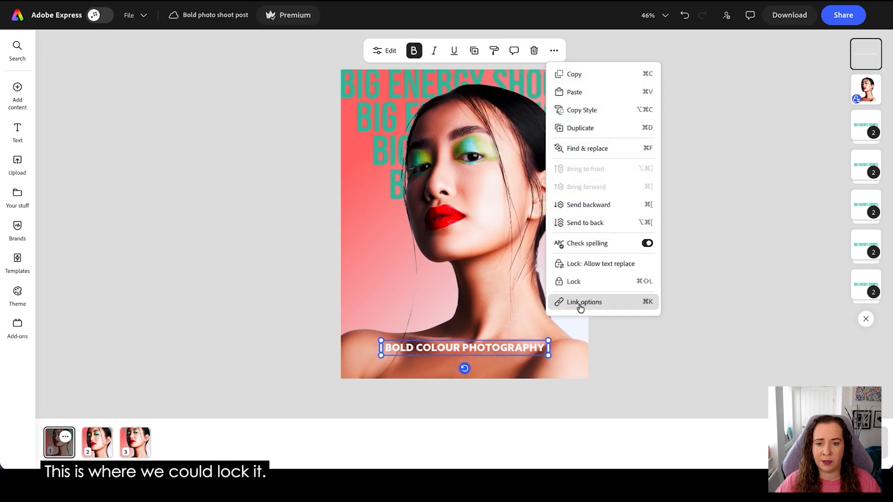
left_click(578, 281)
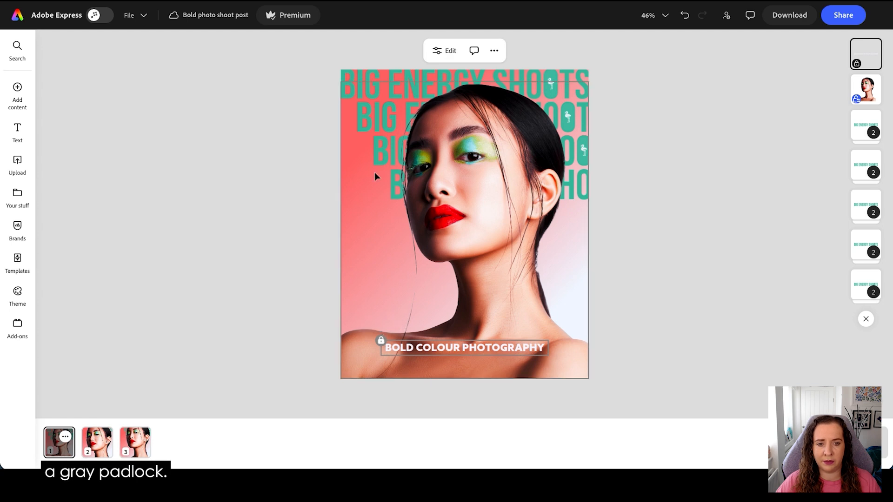
left_click(373, 130)
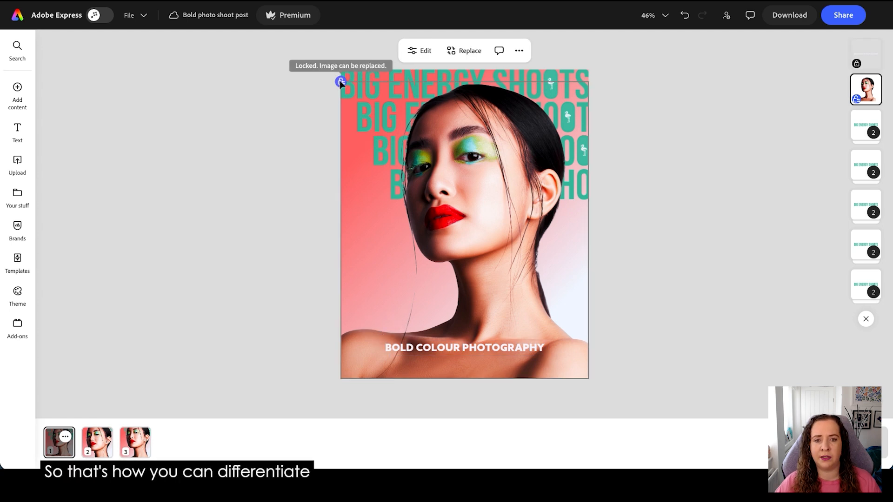
left_click(302, 228)
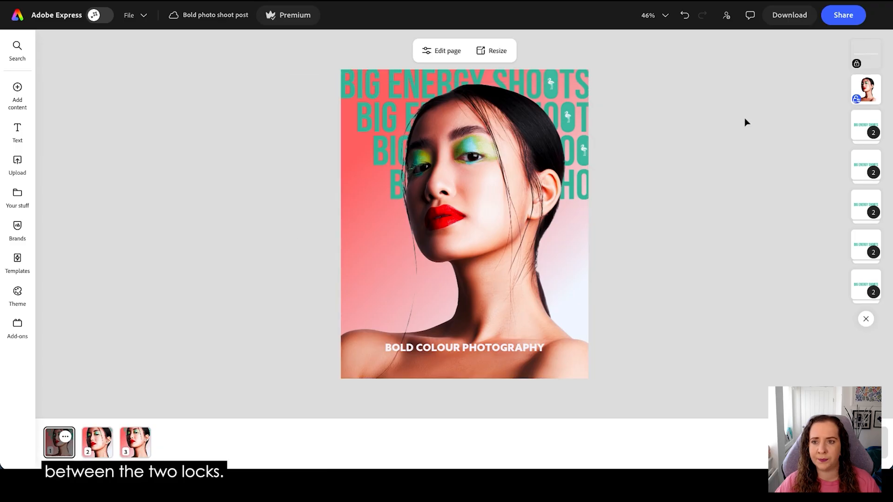
Step: Start converting the design to a template and enter the template note "headshot with short promo message"
left_click(837, 22)
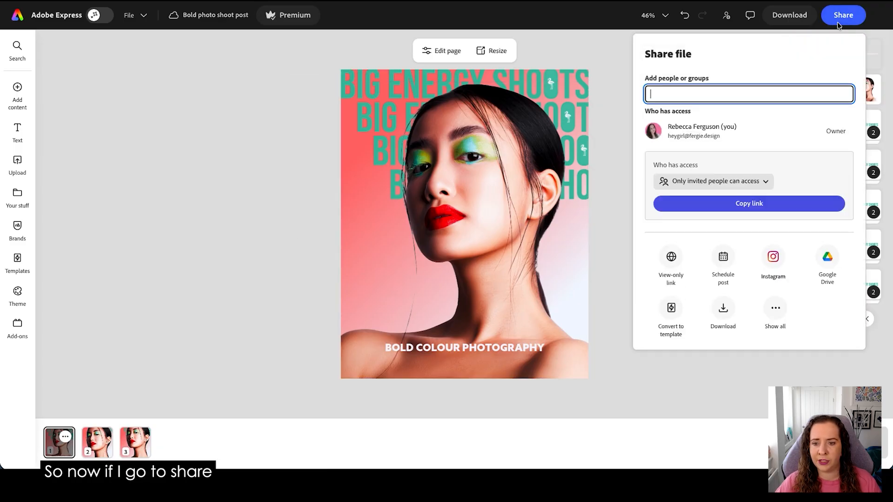
left_click(670, 309)
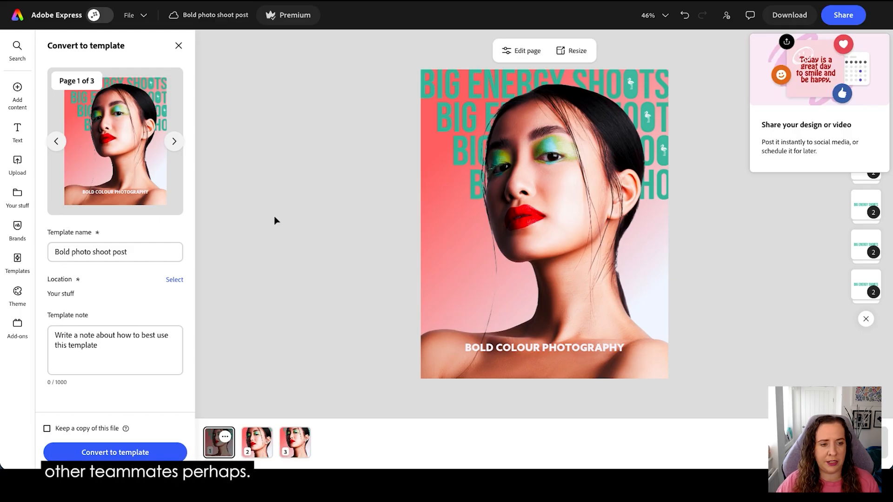
left_click(133, 252)
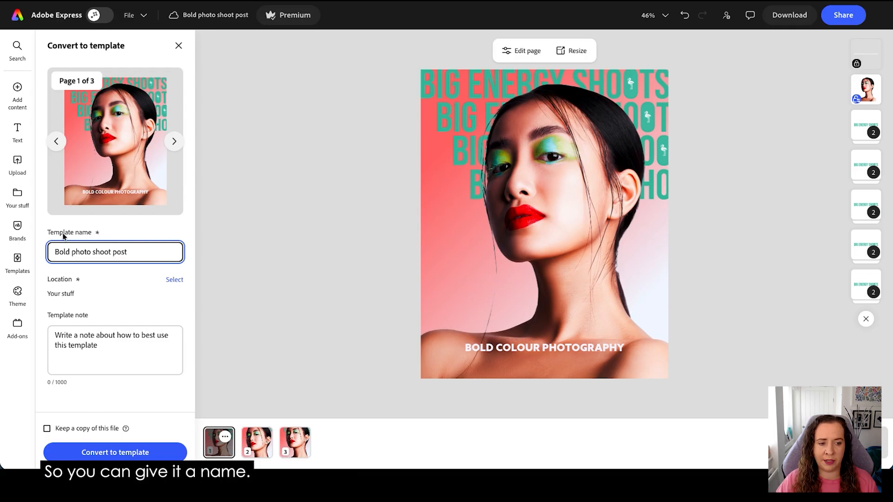
left_click(97, 347)
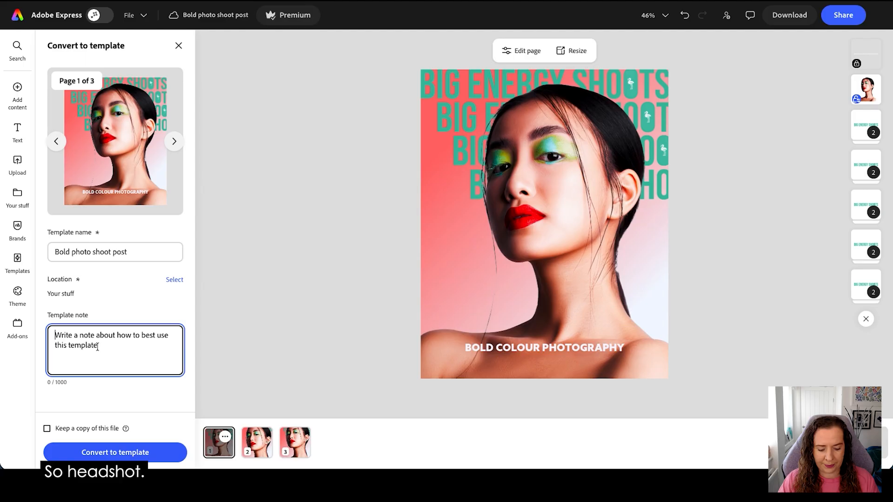
type("headshot with sho")
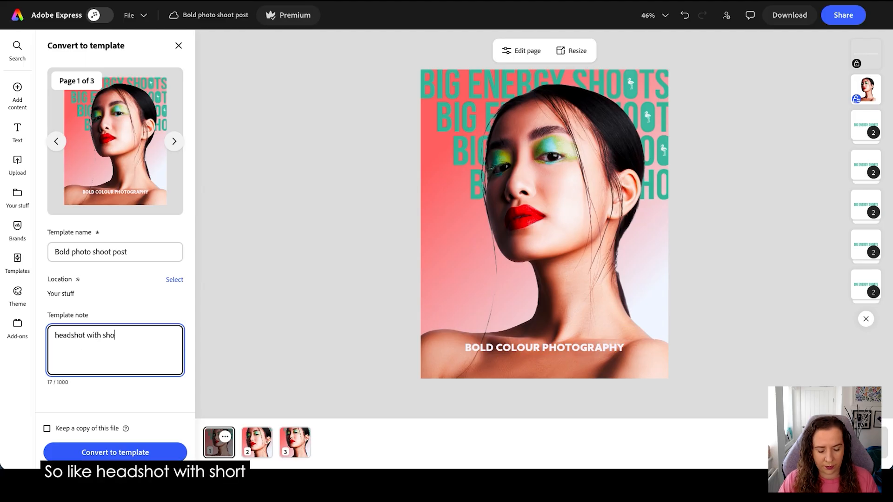
type("rt promo message")
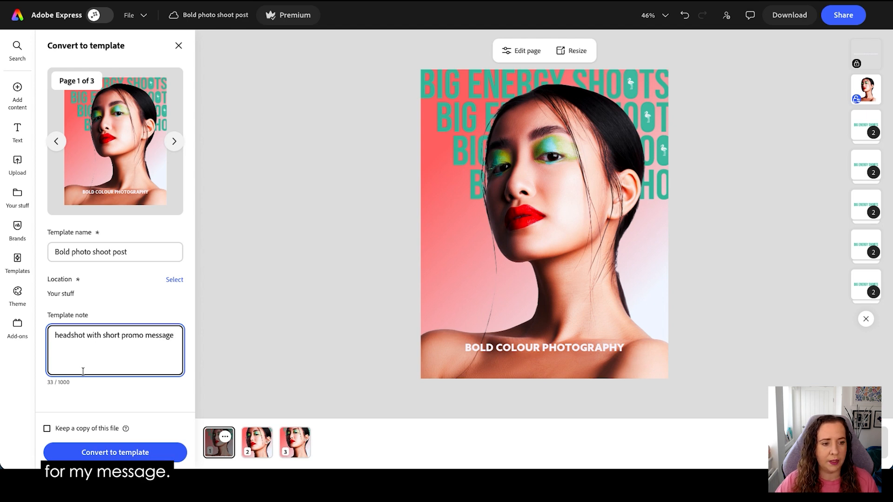
Step: Page through the template preview to check all of its pages, returning to the first one
left_click(174, 142)
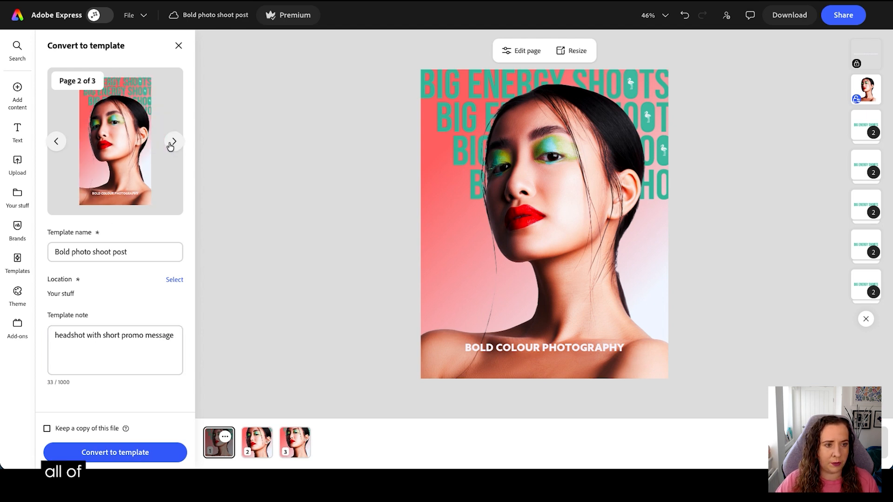
left_click(175, 144)
left_click(55, 142)
left_click(56, 142)
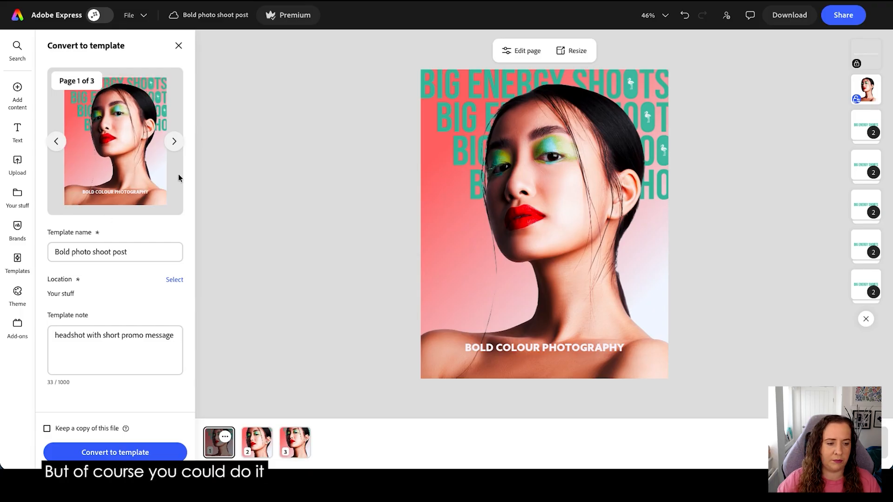
Step: Set the template's save location to the Electric Flamingo Studio project and convert the design, keeping a copy of the file
left_click(175, 280)
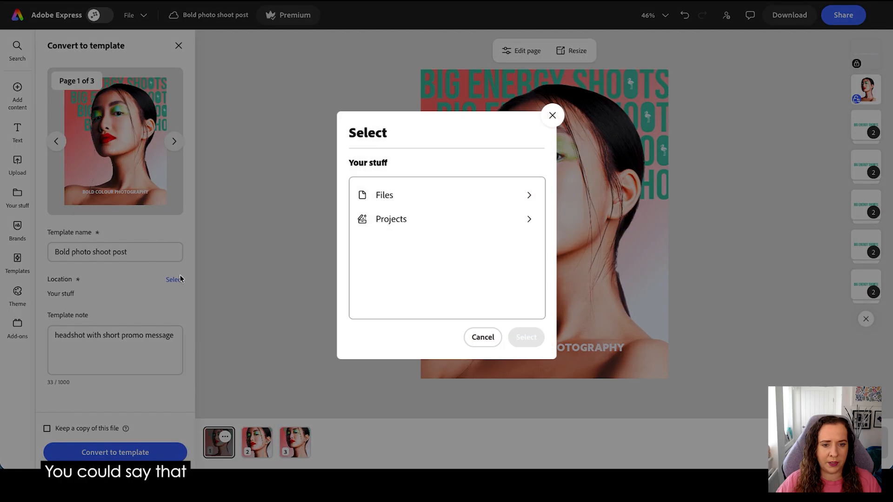
left_click(397, 195)
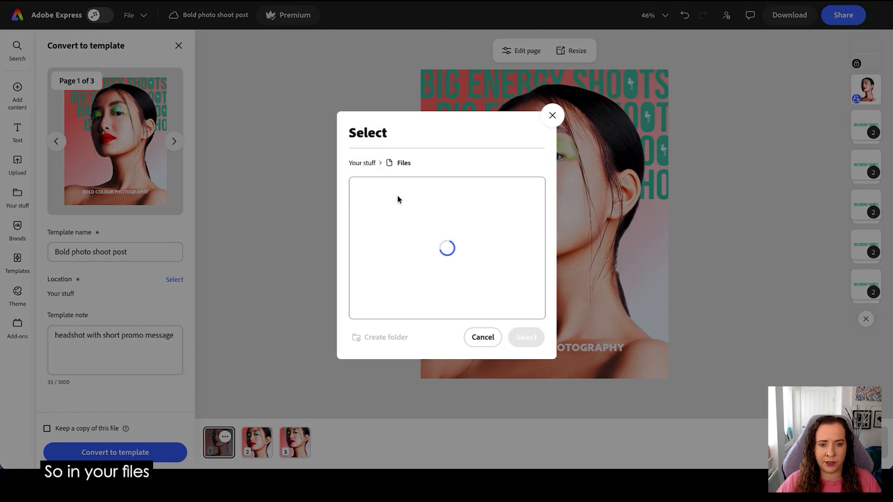
left_click(367, 162)
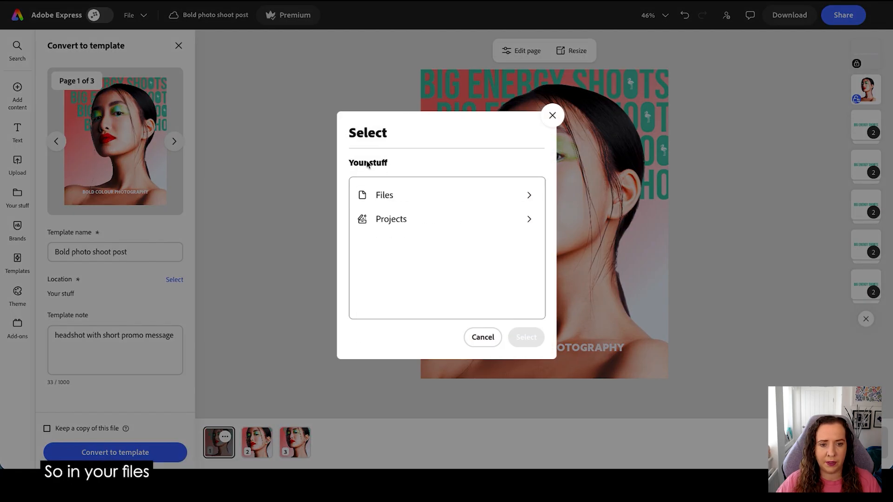
left_click(395, 220)
scroll(410, 239, "down", 1)
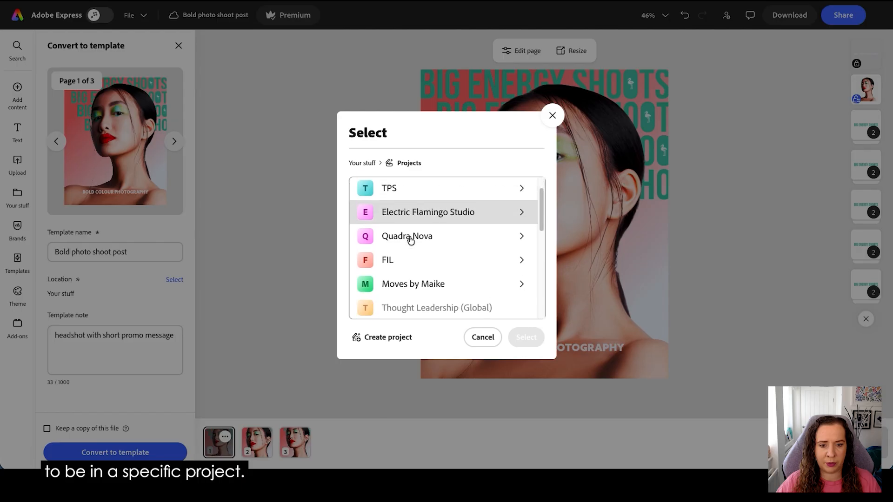
scroll(407, 246, "up", 1)
left_click(399, 248)
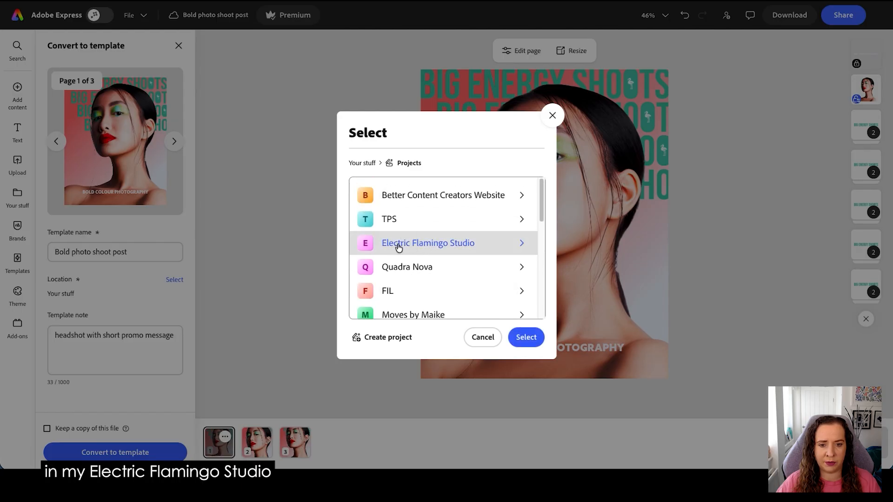
left_click(524, 338)
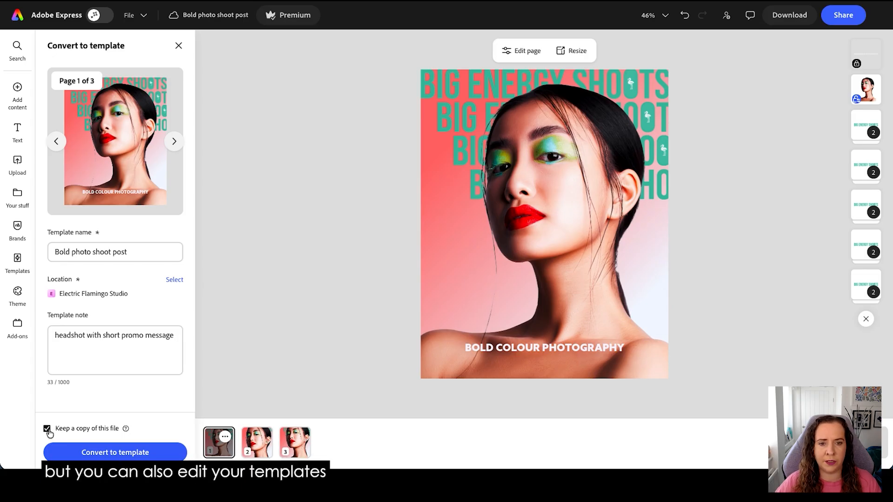
left_click(96, 453)
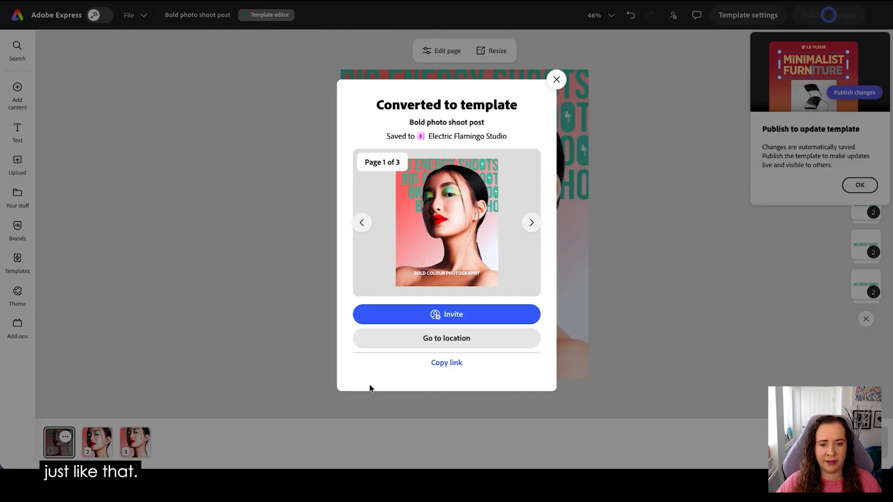
Step: Go to the template's saved location and preview Bold photo shoot post with only page 1 selected, without creating a file from it
left_click(453, 340)
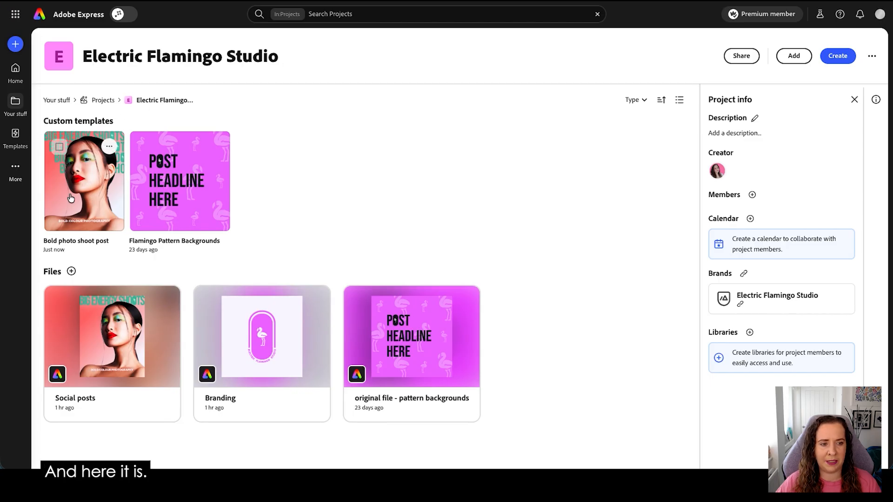
left_click(84, 198)
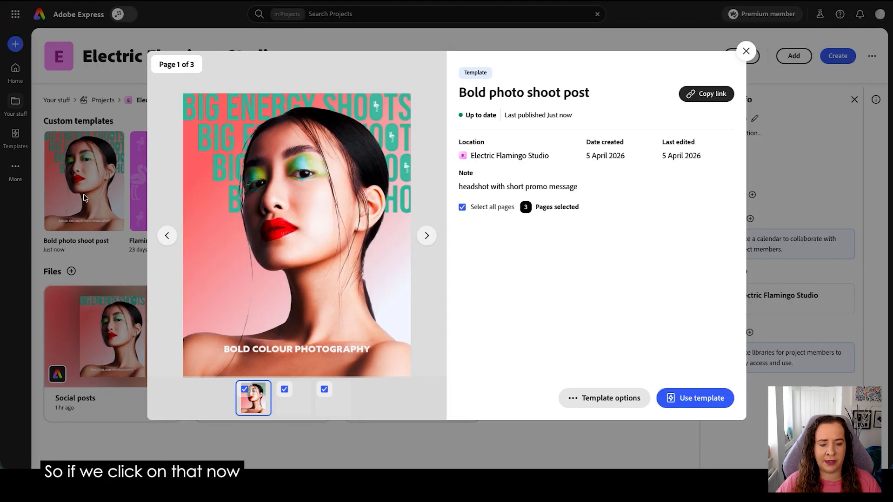
left_click(285, 390)
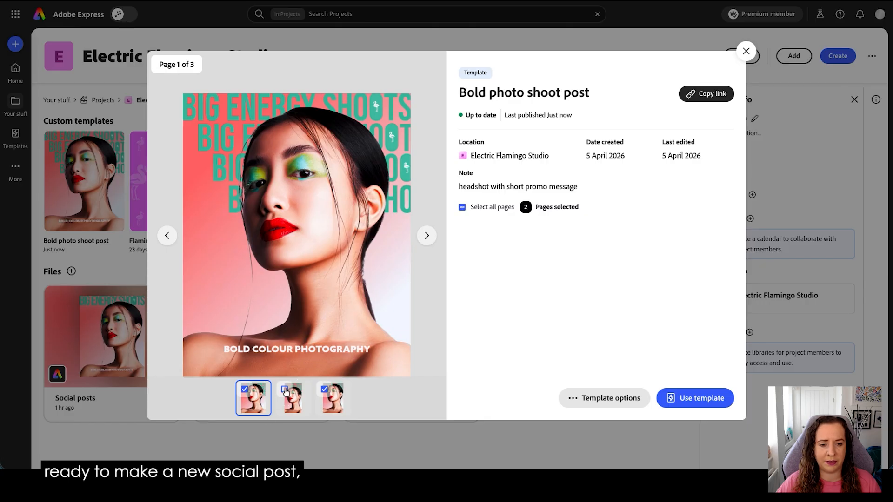
left_click(325, 390)
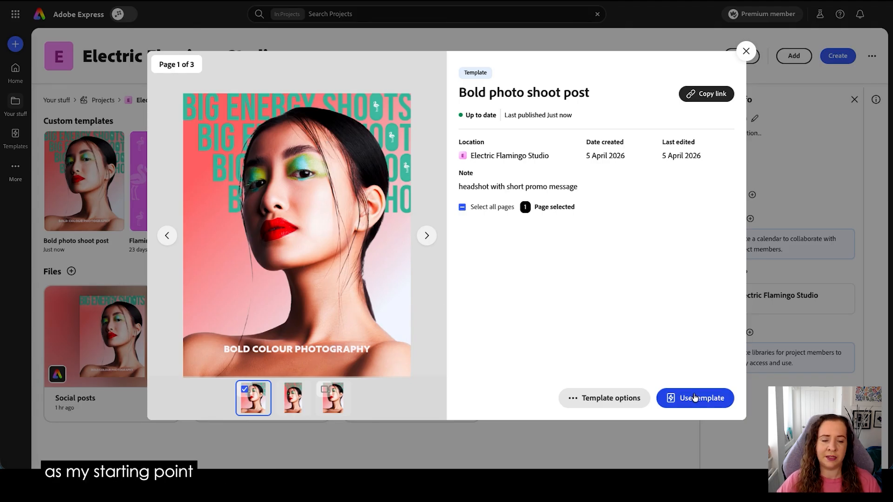
left_click(746, 52)
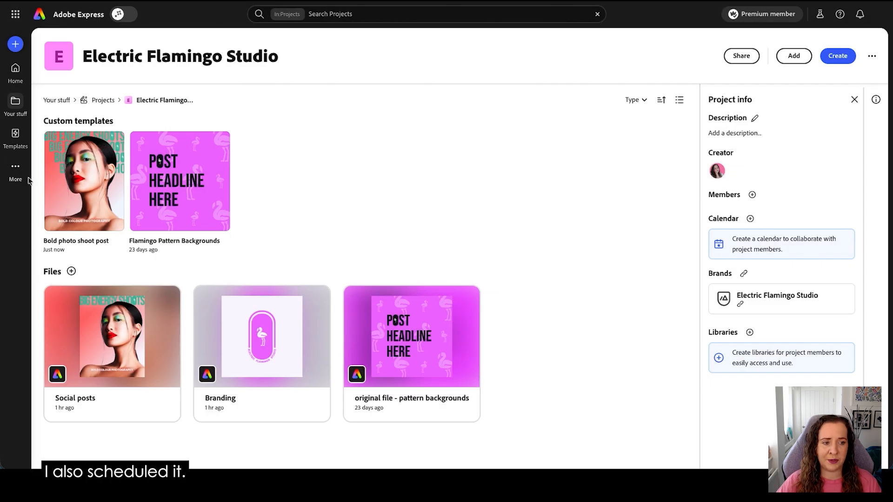
Step: Open the content schedule and view the personal calendar by month and by week
left_click(16, 169)
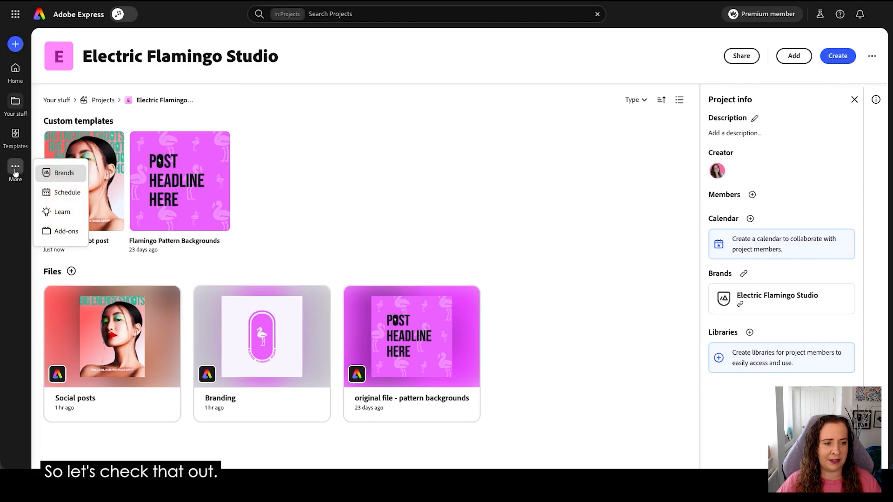
left_click(46, 193)
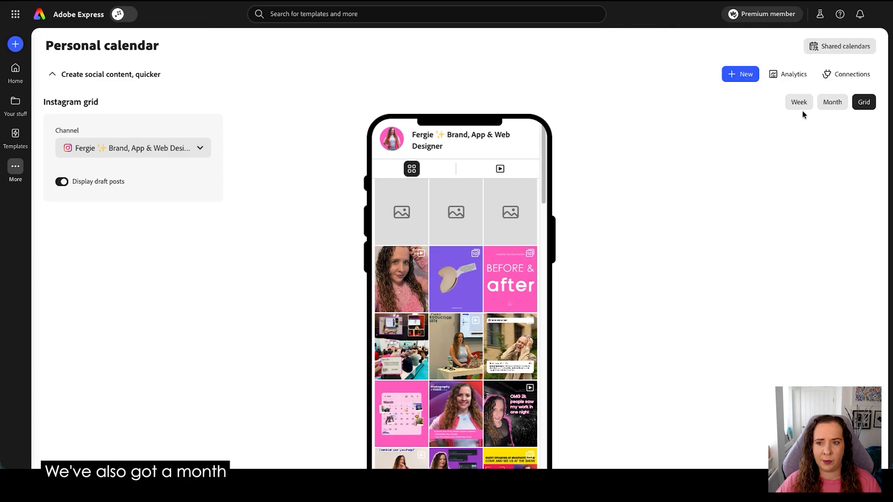
left_click(831, 103)
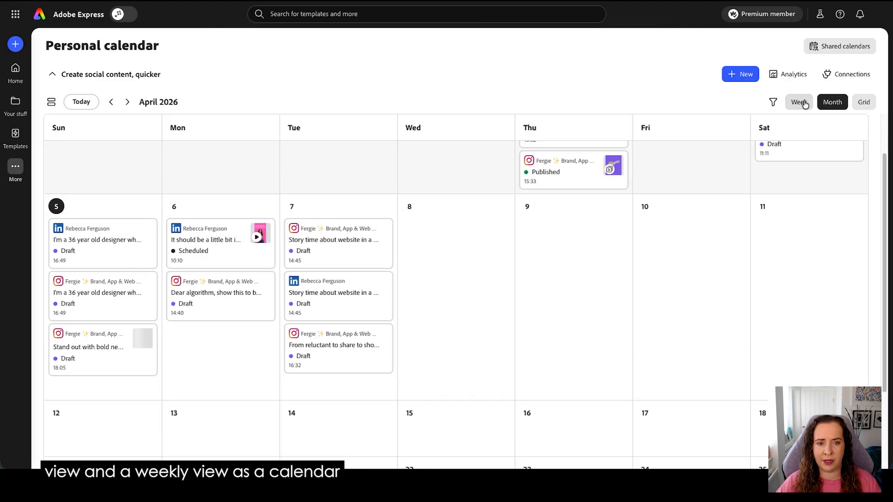
left_click(804, 104)
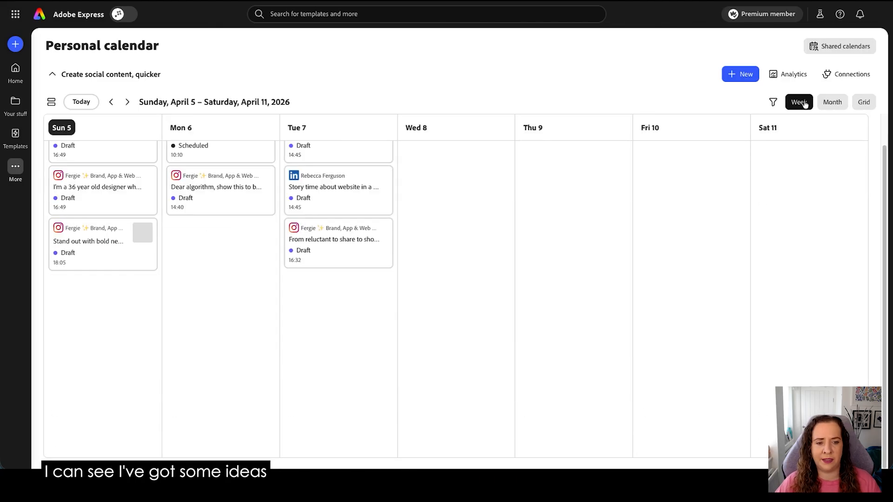
Step: Review the caption, Instagram options and draft date of the "Stand out with bold new headshots" post, and close it unchanged
left_click(128, 255)
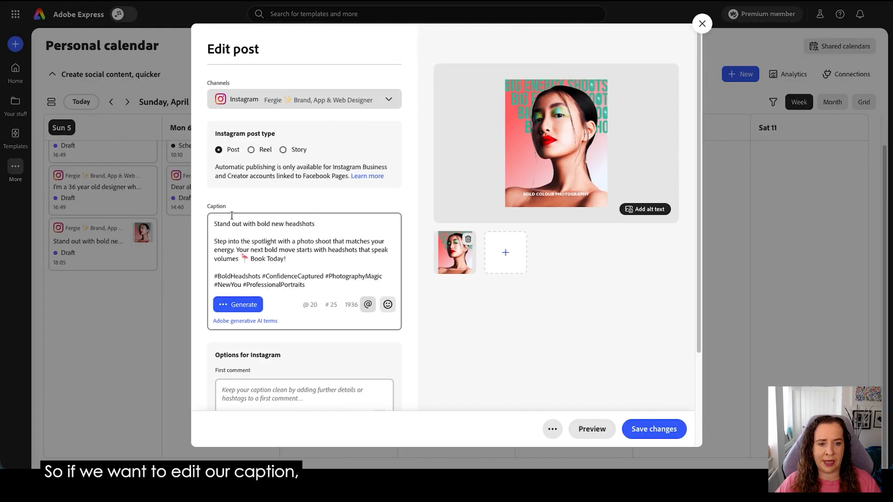
scroll(303, 279, "down", 3)
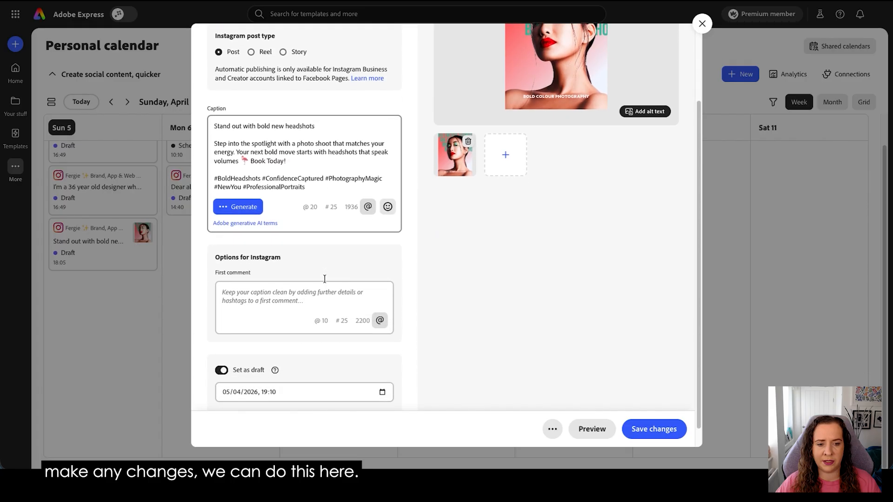
scroll(325, 279, "up", 3)
scroll(325, 279, "down", 3)
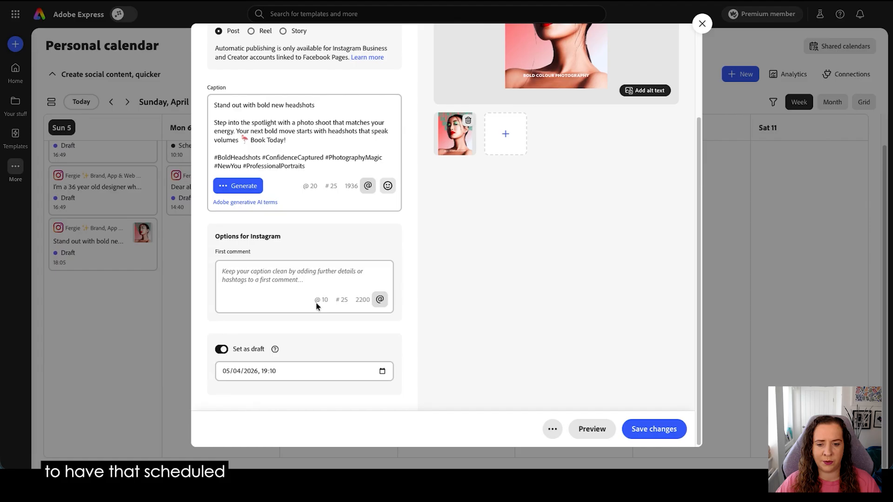
scroll(496, 283, "up", 5)
left_click(703, 23)
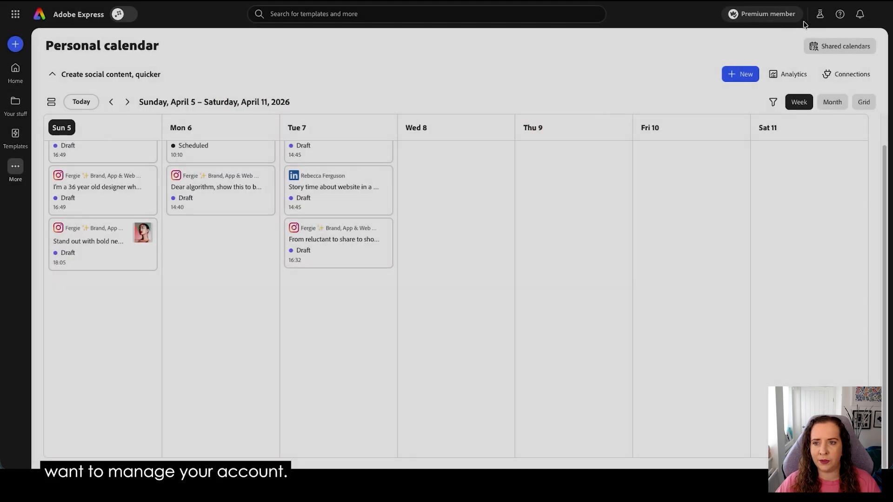
Step: Review the personal calendar's social account connections from Facebook through TikTok, and close the list
left_click(836, 72)
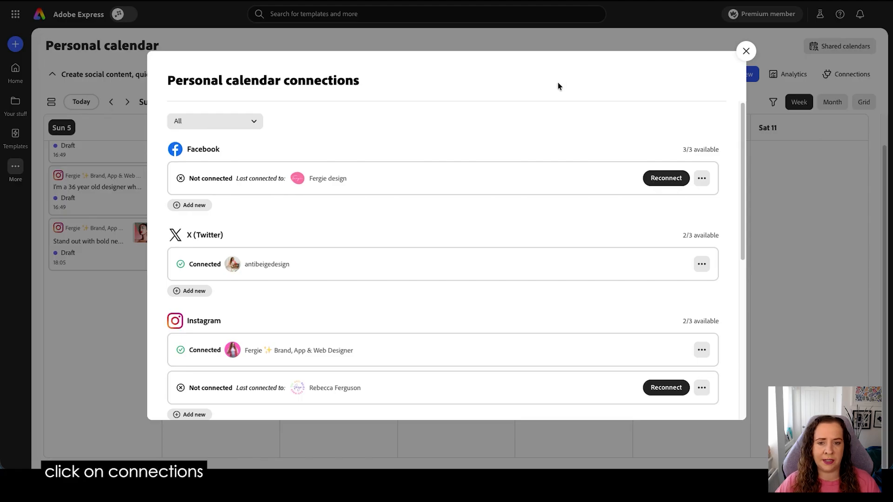
scroll(507, 149, "down", 2)
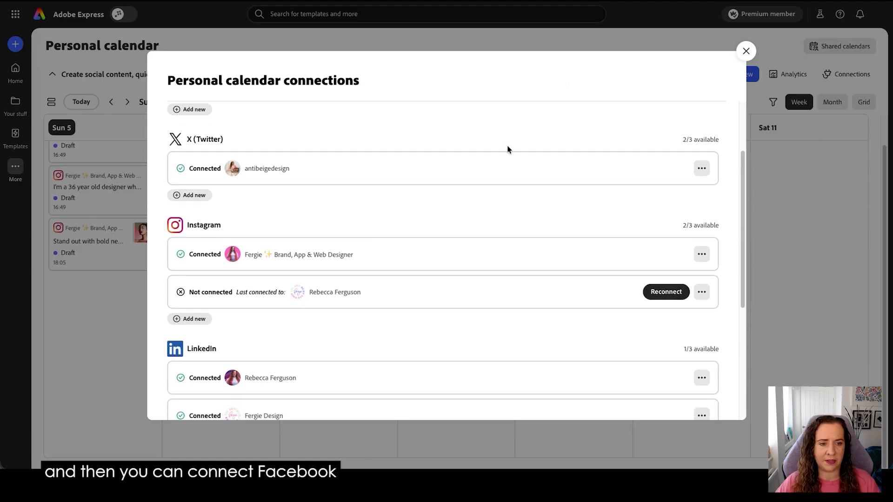
scroll(508, 149, "down", 4)
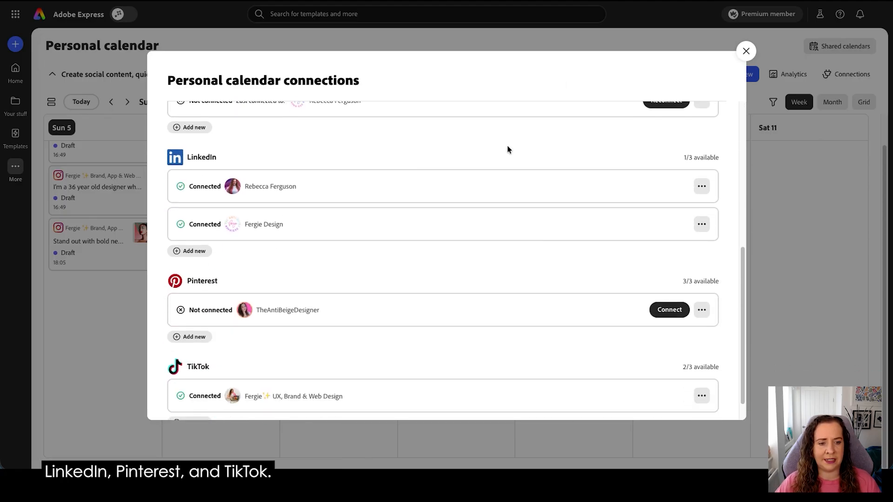
scroll(507, 149, "down", 1)
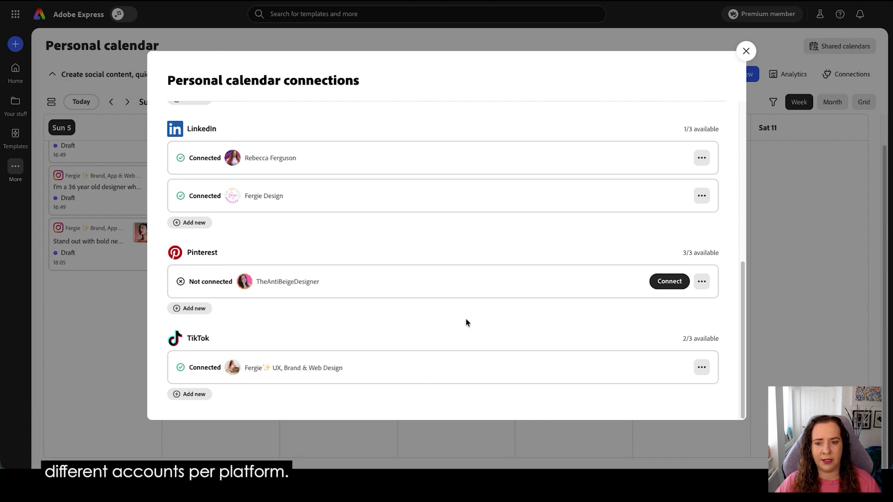
left_click(746, 51)
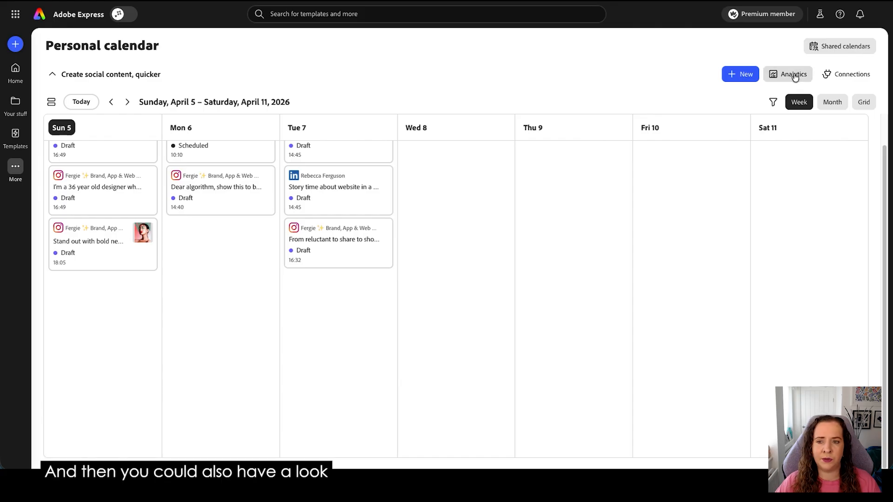
Step: Open the Metricool analytics add-on for the calendar and sign in to the Metricool account
left_click(793, 75)
left_click(780, 116)
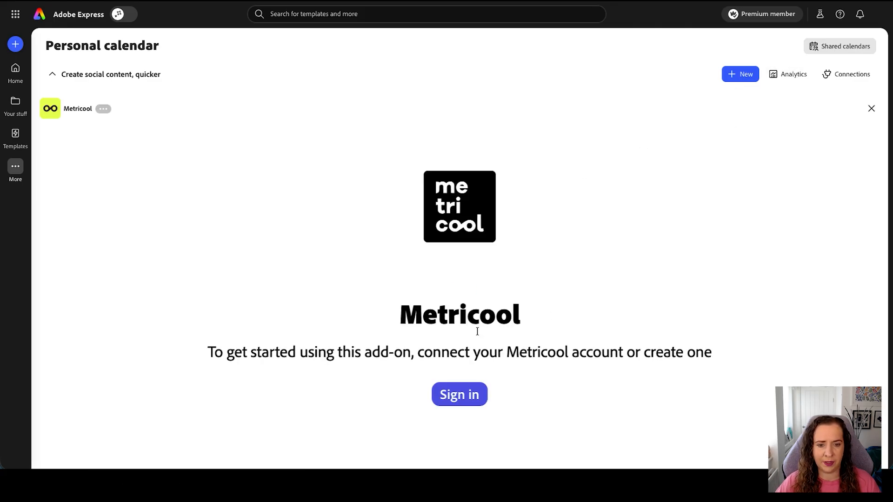
left_click(454, 393)
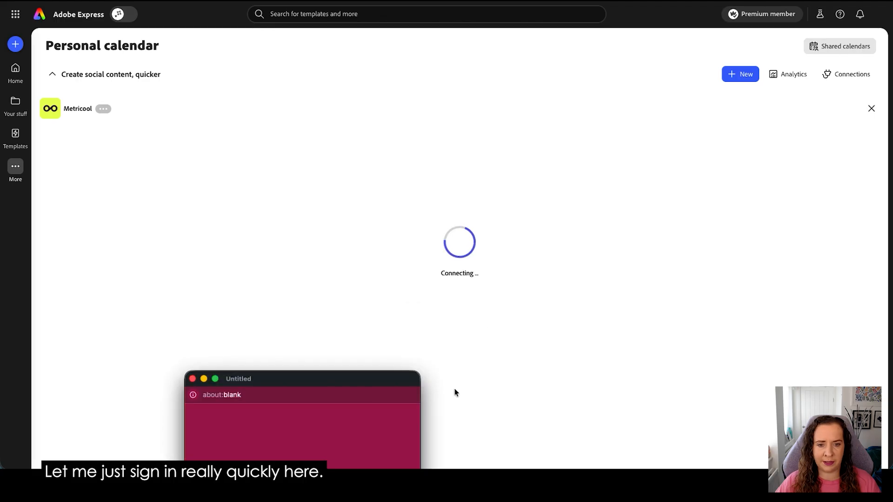
left_click_drag(382, 380, 892, 93)
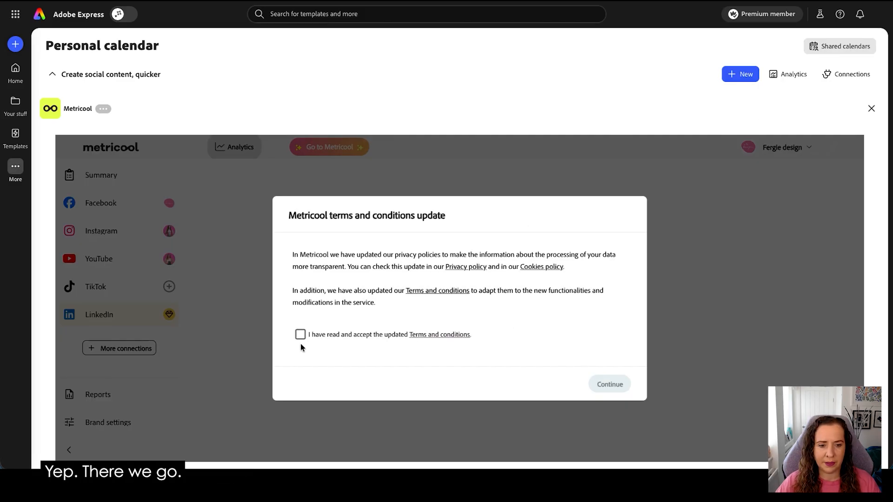
Step: Accept the updated Metricool terms and conditions and continue to the analytics dashboard
left_click(300, 334)
left_click(384, 335)
left_click(319, 336)
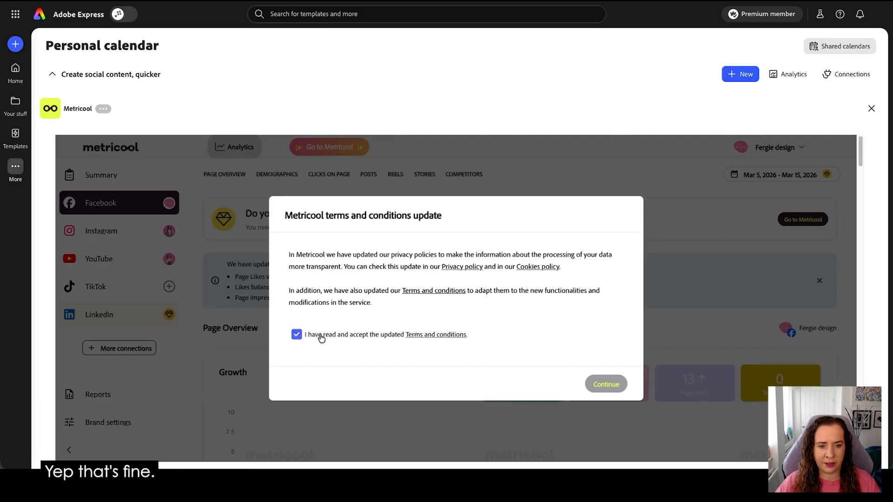
left_click(604, 383)
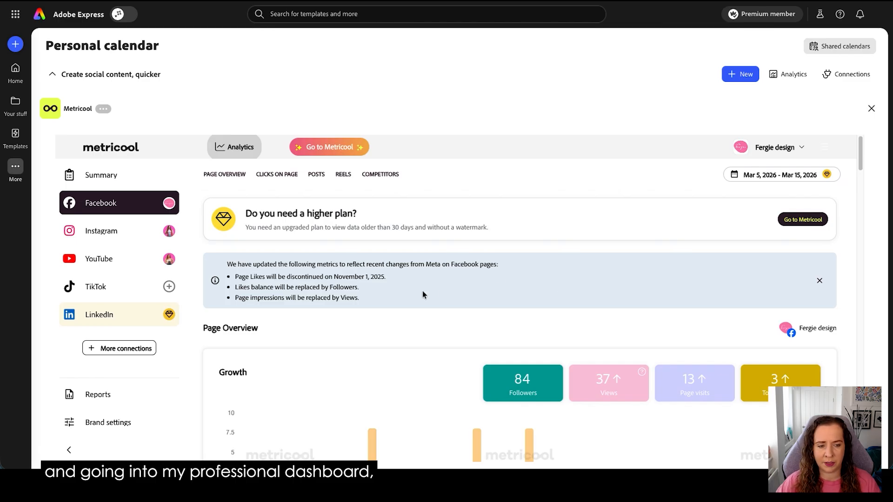
Step: Open the Instagram analytics and examine the community growth, follower demographics and account profile charts
left_click(126, 229)
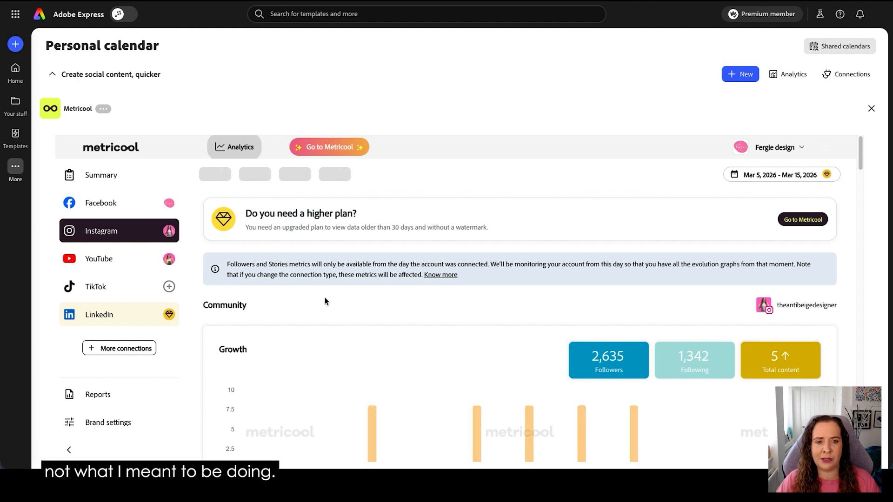
scroll(324, 302, "down", 3)
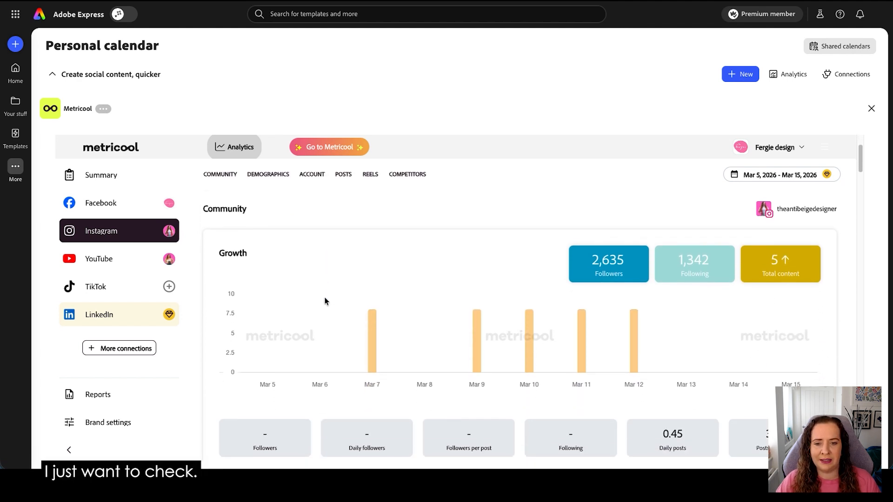
scroll(324, 301, "down", 1)
mouse_move(383, 298)
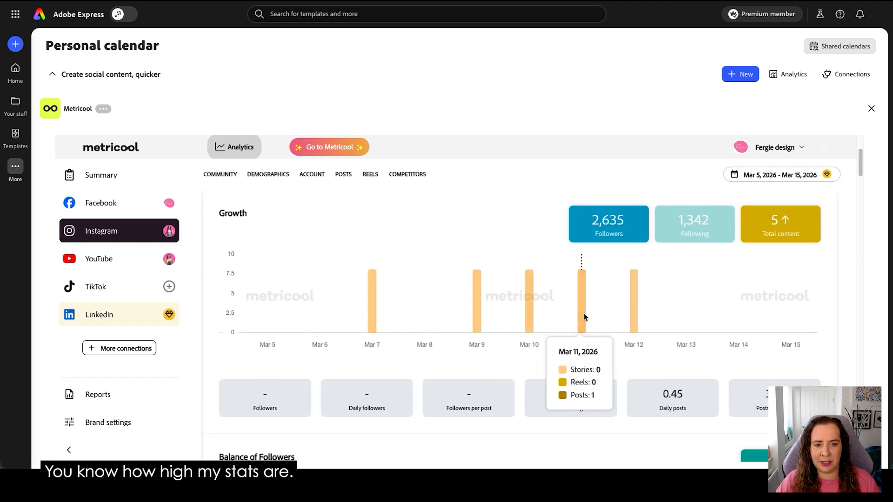
scroll(684, 313, "down", 2)
scroll(684, 313, "down", 7)
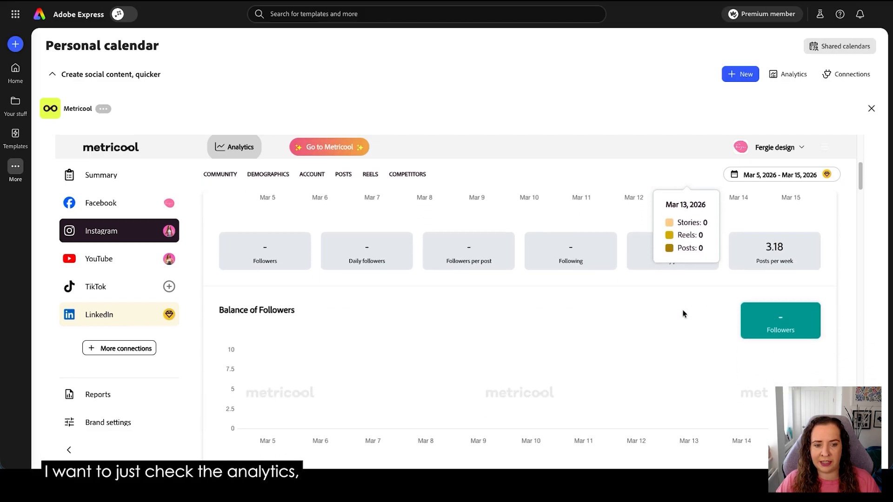
scroll(682, 313, "down", 7)
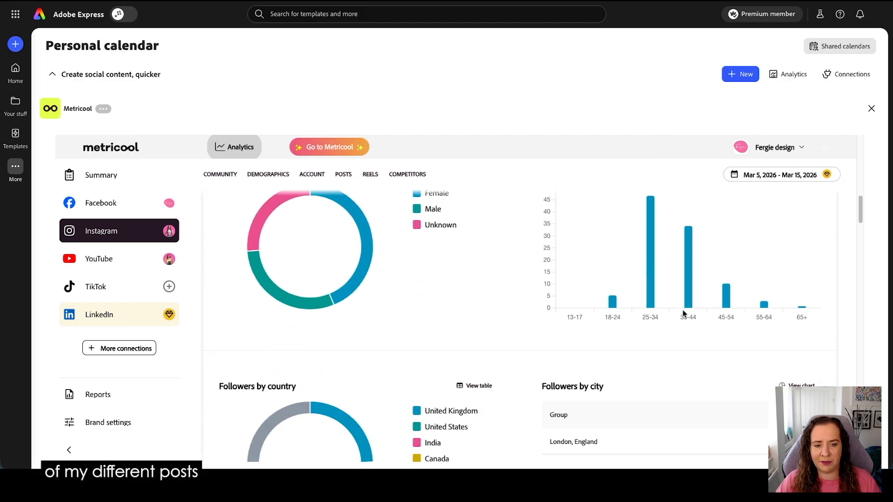
scroll(683, 313, "down", 5)
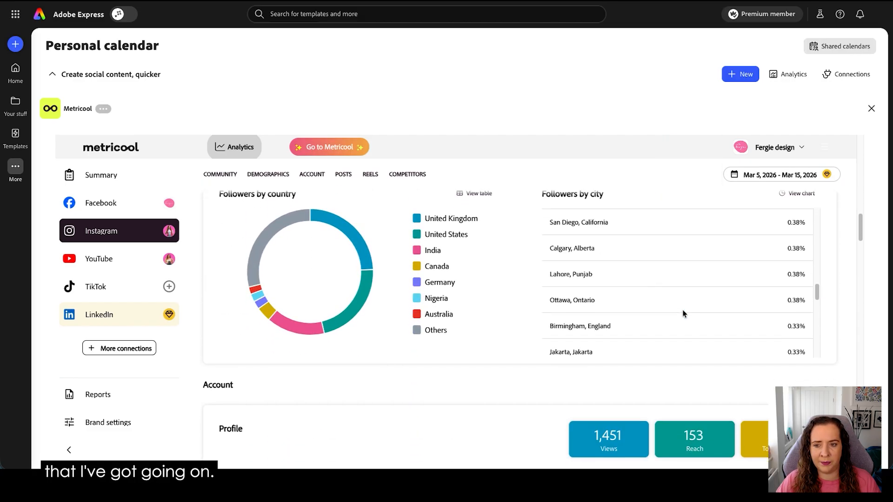
scroll(848, 257, "down", 1)
scroll(849, 257, "down", 8)
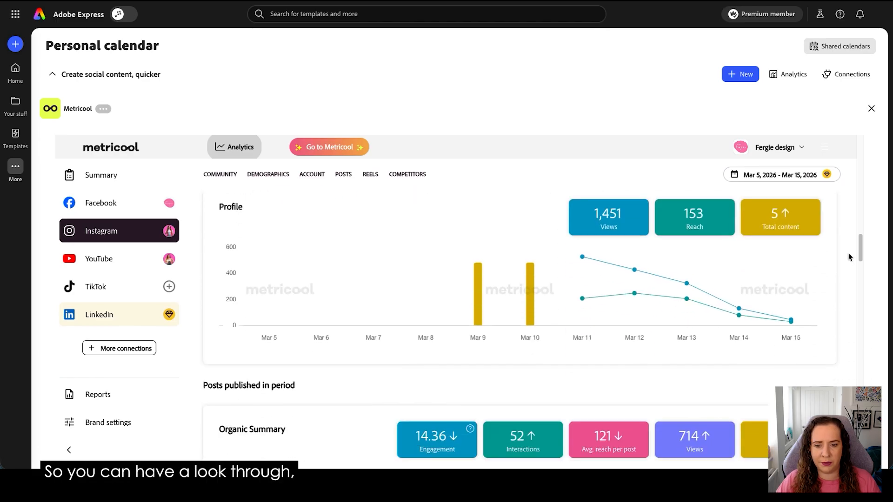
Step: Examine the list of Instagram posts published in the period, including each post's organic reach and views
scroll(848, 257, "down", 7)
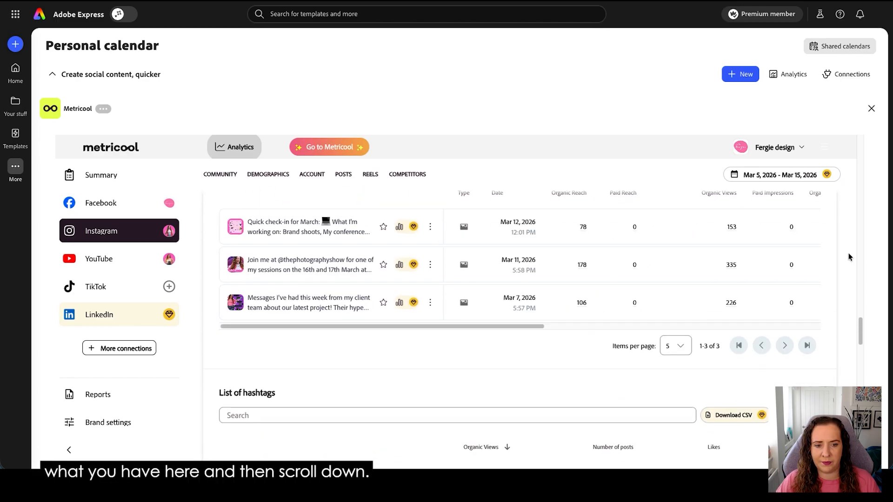
scroll(848, 257, "up", 3)
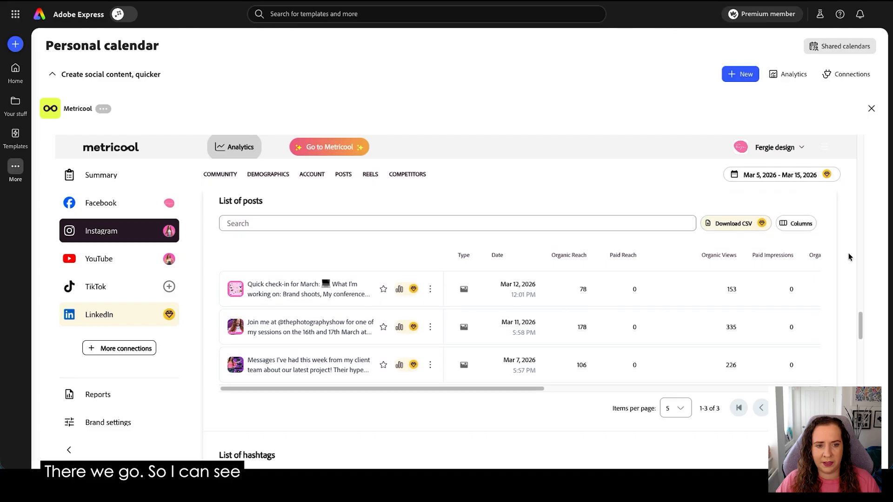
scroll(849, 257, "up", 1)
scroll(481, 266, "up", 2)
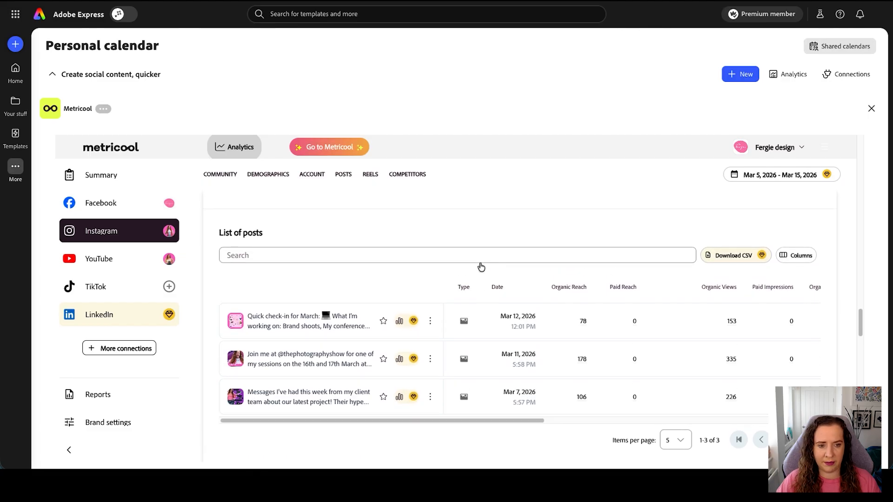
scroll(482, 266, "down", 3)
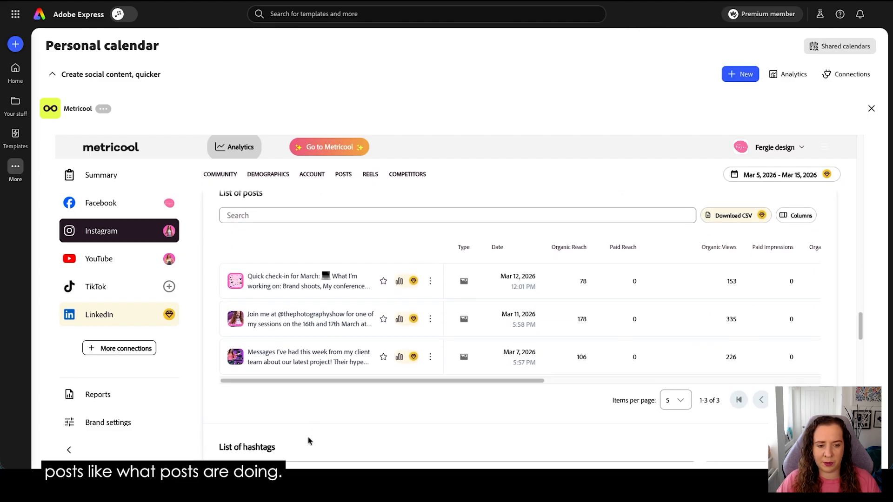
Step: Review the Instagram hashtag performance, and the summary and list of reels published in the period
scroll(307, 438, "down", 5)
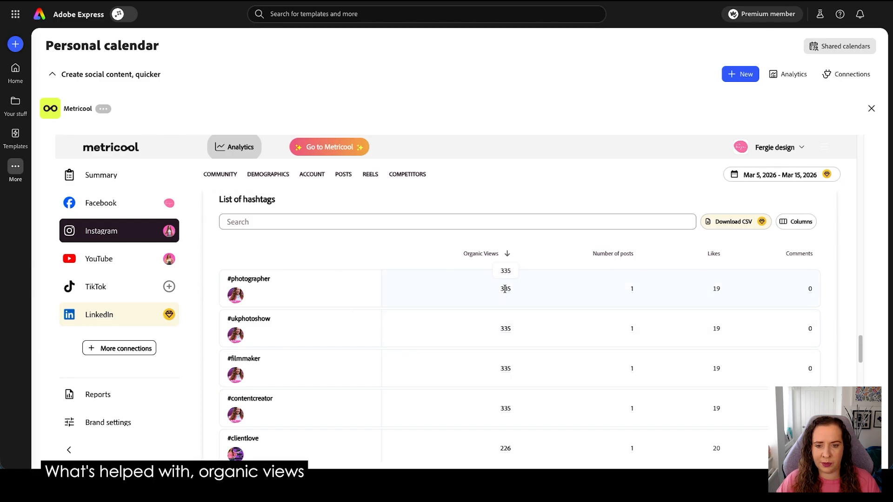
scroll(505, 288, "down", 1)
scroll(504, 288, "down", 7)
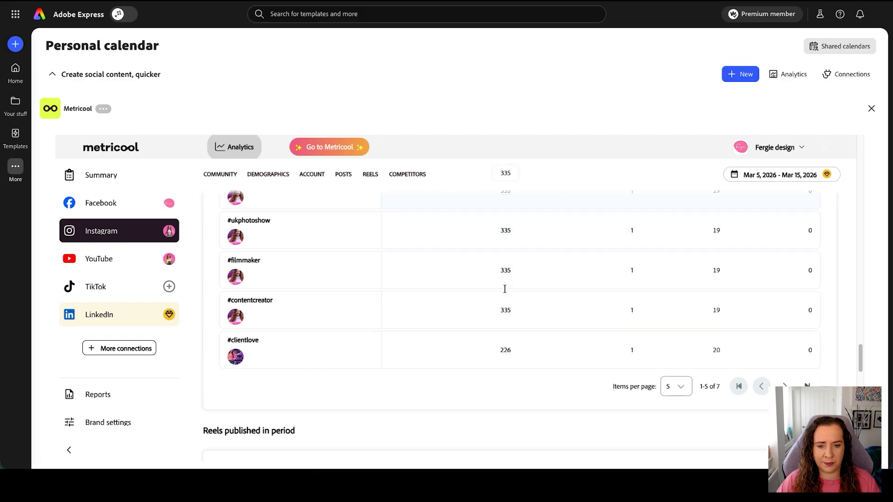
scroll(514, 428, "down", 10)
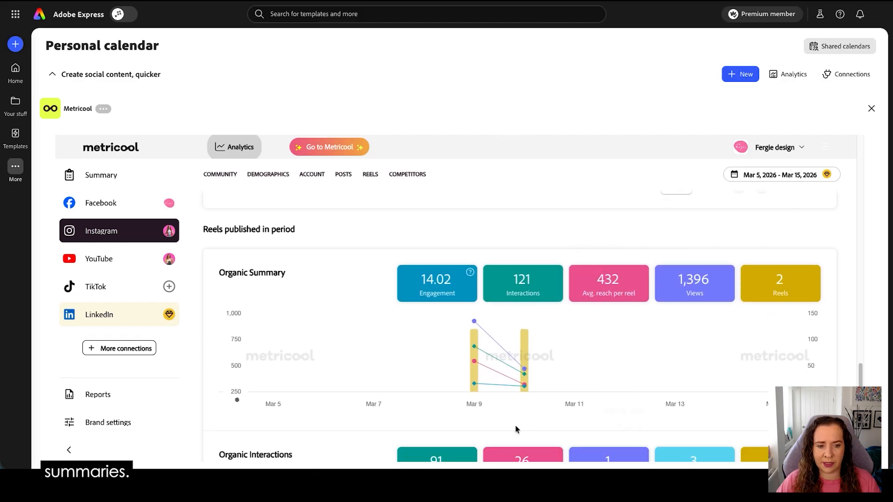
scroll(514, 429, "down", 2)
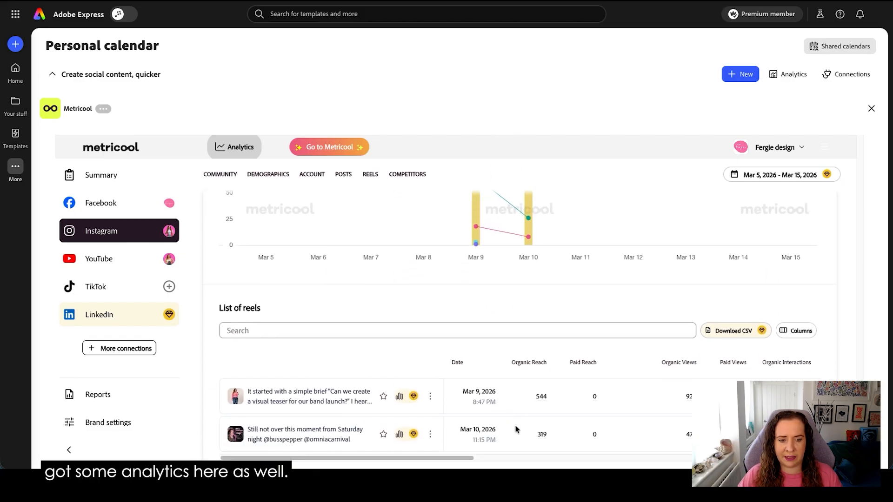